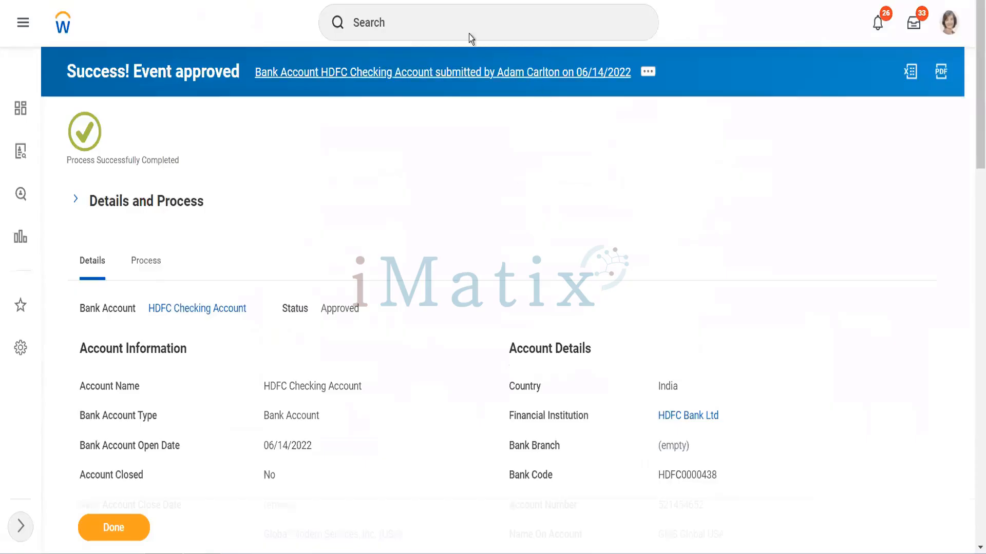
Search for tasks matching "bank routing rul"
{"action": "left_click", "coordinate": [469, 31]}
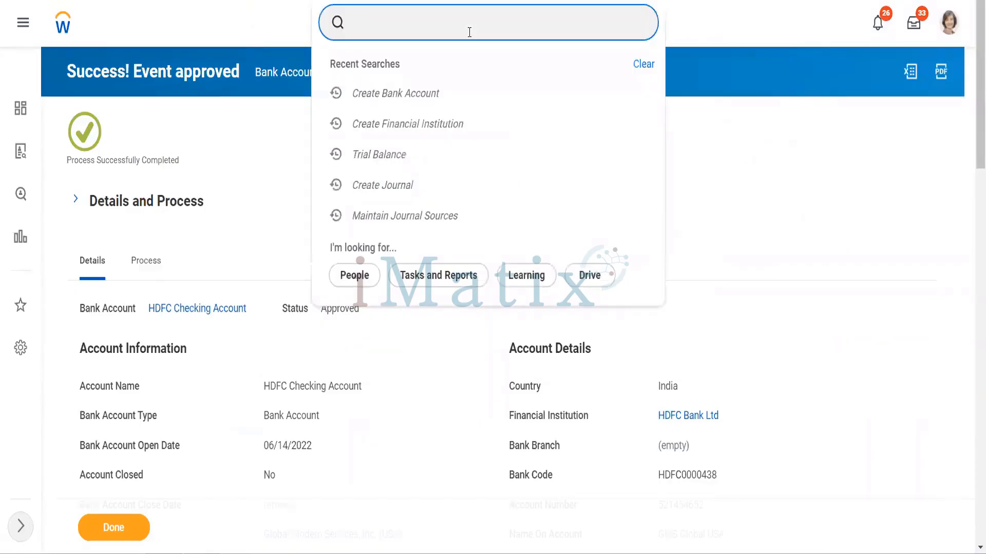
{"action": "type", "text": "bank routin"}
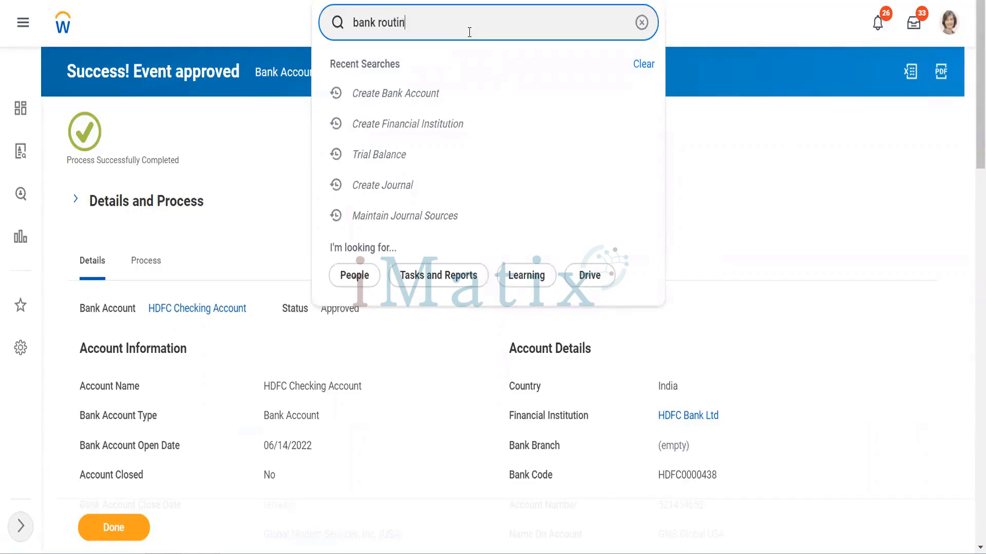
{"action": "type", "text": "g rul"}
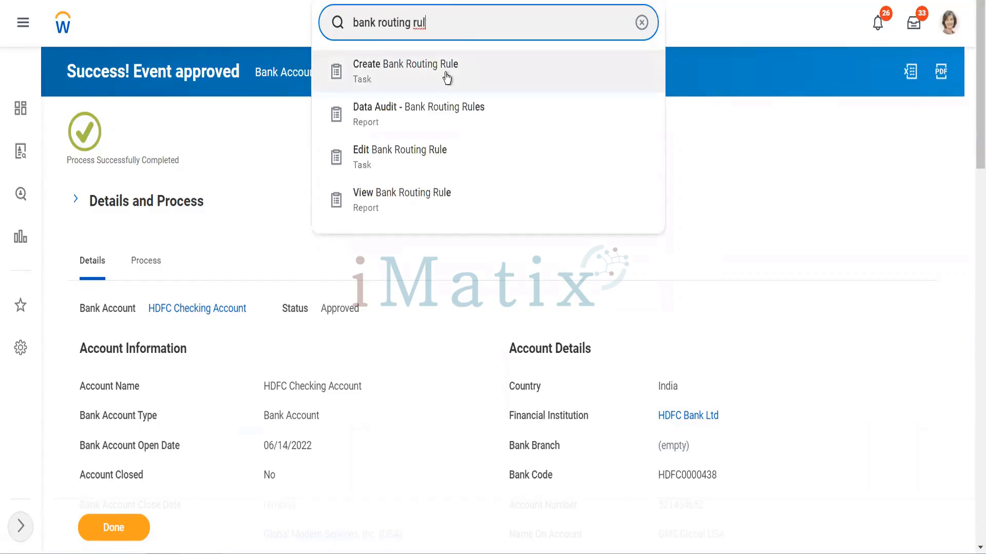
{"action": "left_click", "coordinate": [447, 77]}
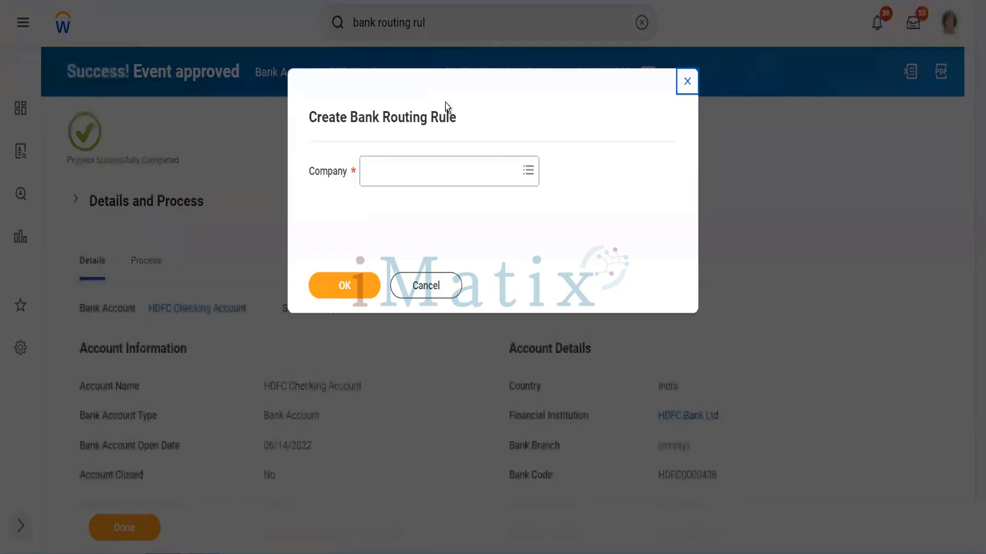
{"action": "left_click", "coordinate": [445, 167]}
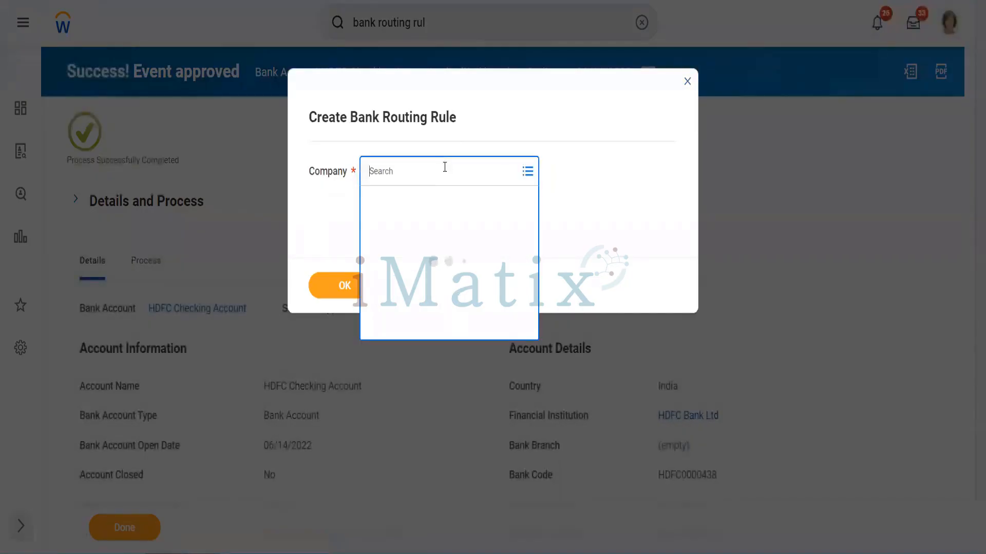
{"action": "type", "text": "gms "}
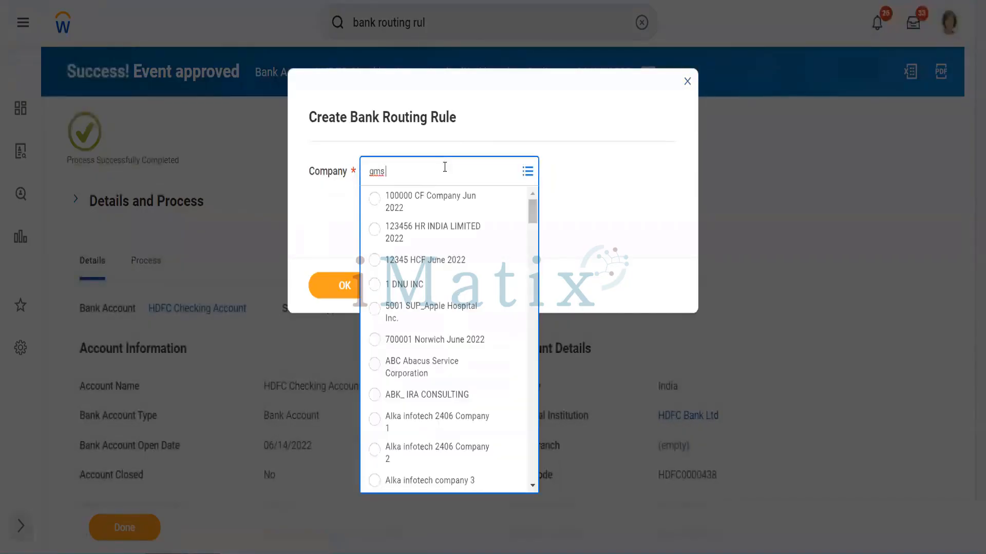
{"action": "type", "text": "ju"}
{"action": "type", "text": " usa"}
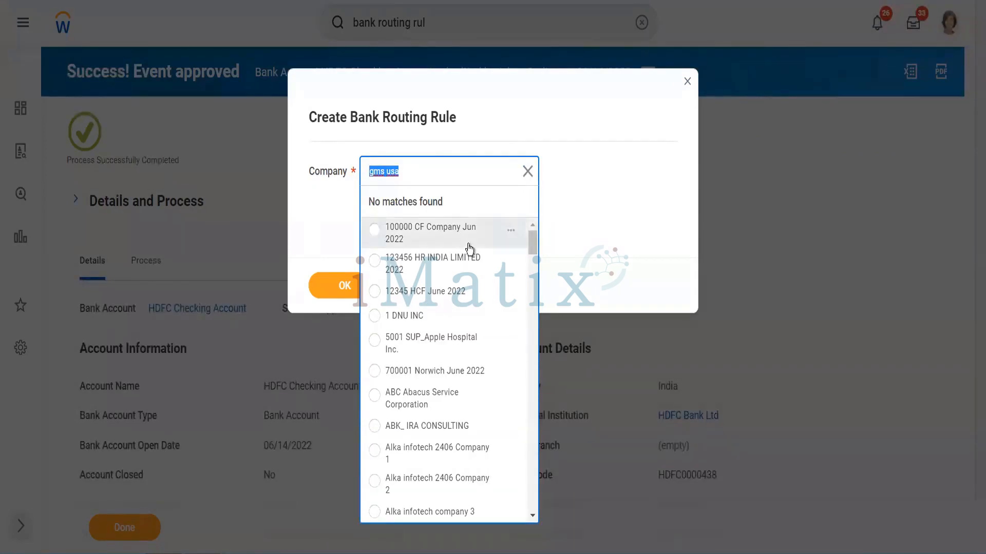
{"action": "left_click", "coordinate": [325, 225]}
{"action": "left_click", "coordinate": [438, 285]}
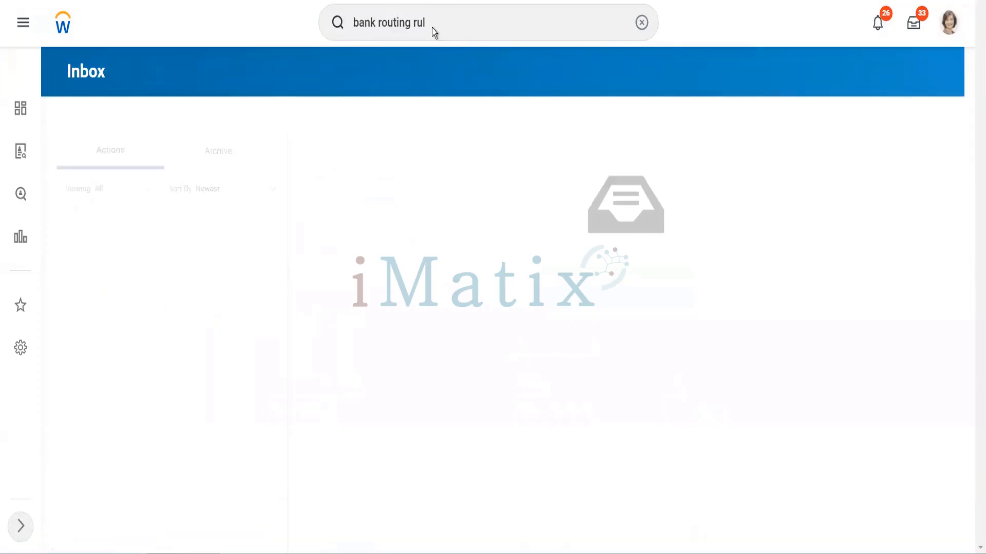
Complete the search as "bank routing rule" and open the Edit Bank Routing Rule task
{"action": "left_click", "coordinate": [432, 27]}
{"action": "type", "text": "d"}
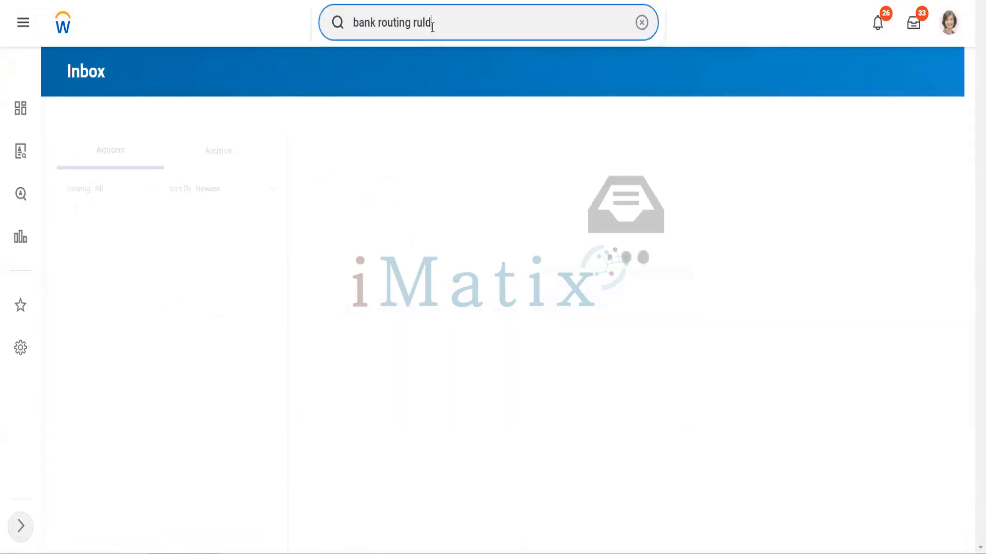
{"action": "key", "text": "BackSpace"}
{"action": "type", "text": "e"}
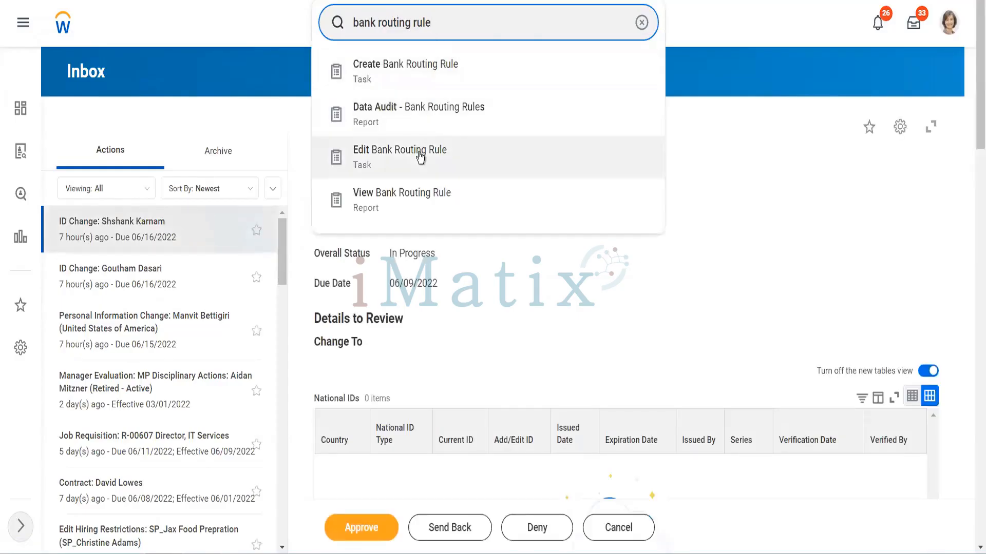
{"action": "left_click", "coordinate": [419, 154]}
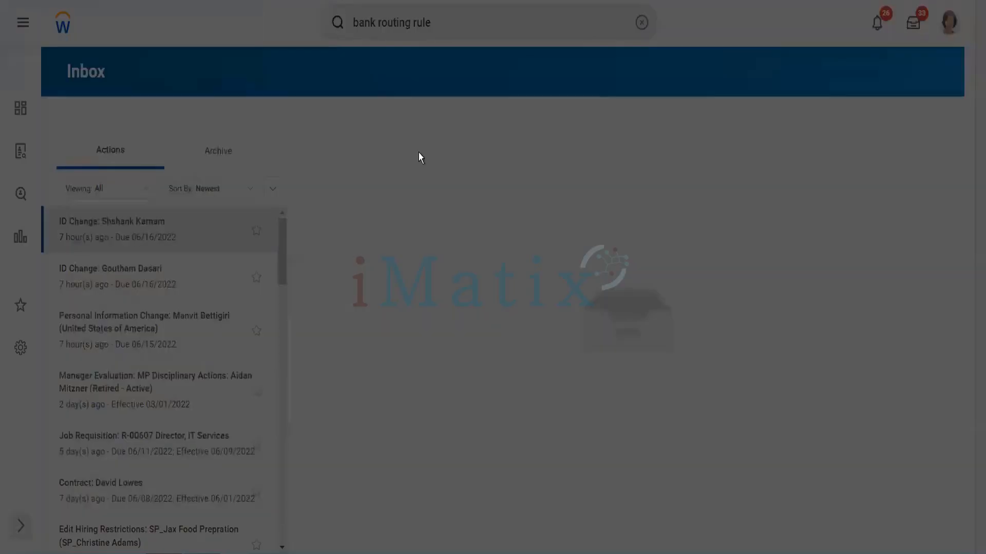
Find the bank routing rule with "gms usa" and open the one for Global Modern Services, Inc. (USA) for editing
{"action": "left_click", "coordinate": [431, 163]}
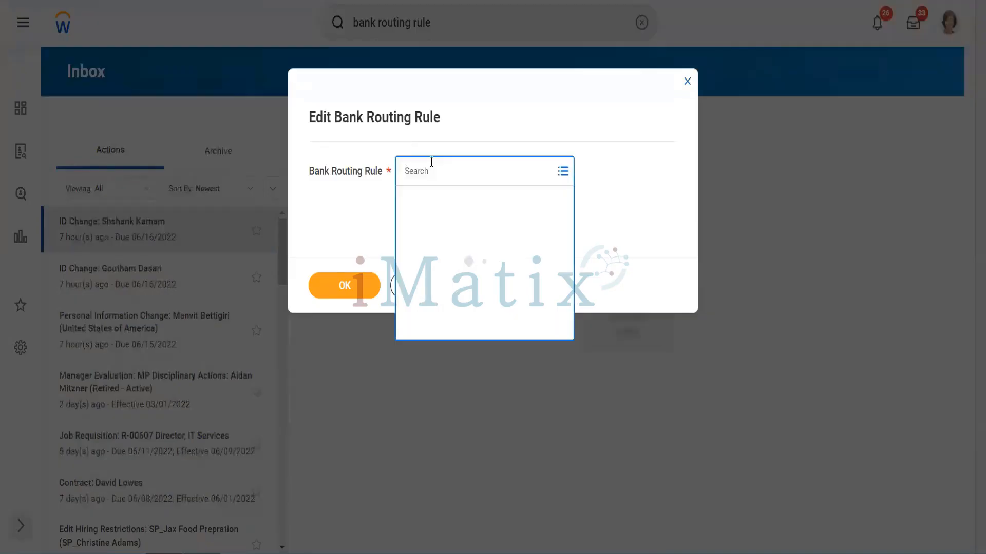
{"action": "type", "text": "gms usa"}
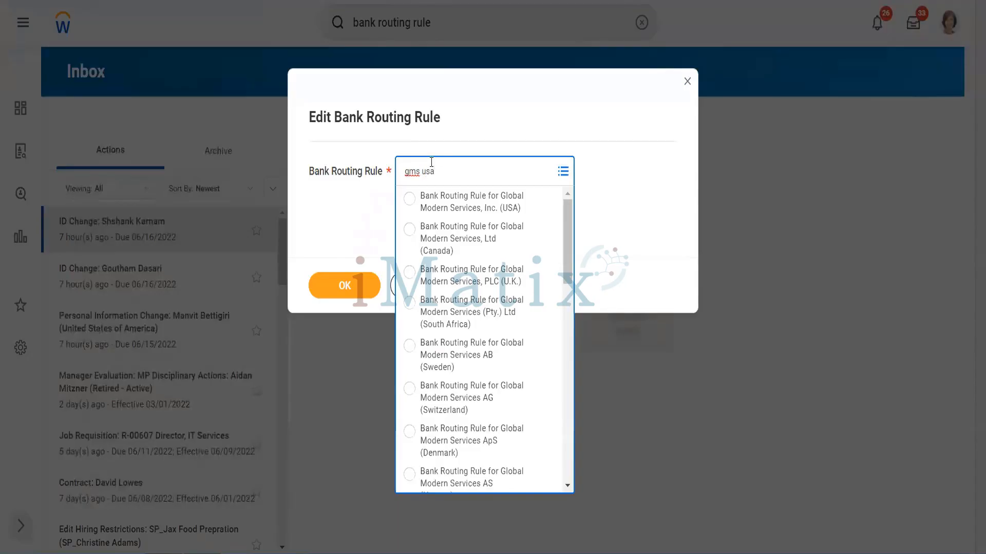
{"action": "key", "text": "Return"}
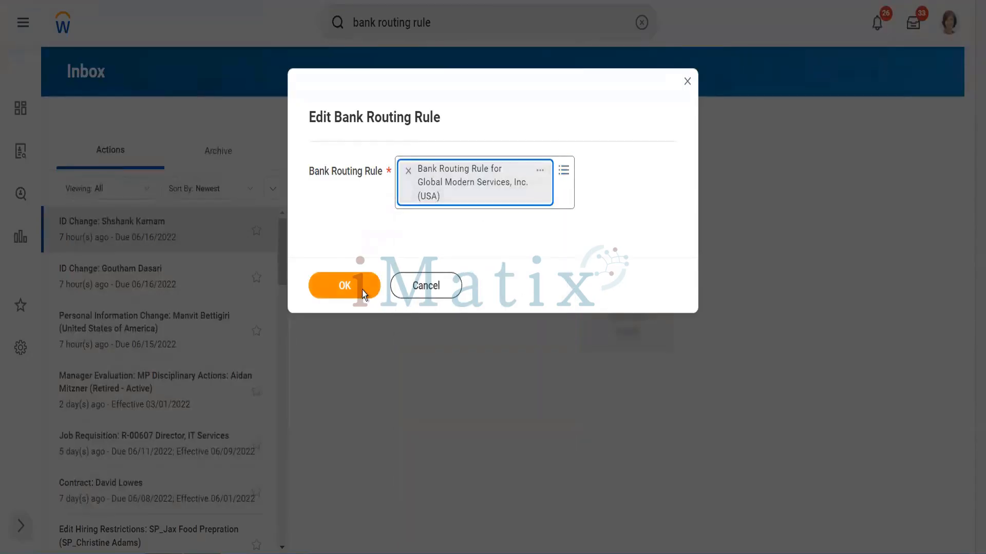
{"action": "left_click", "coordinate": [362, 290]}
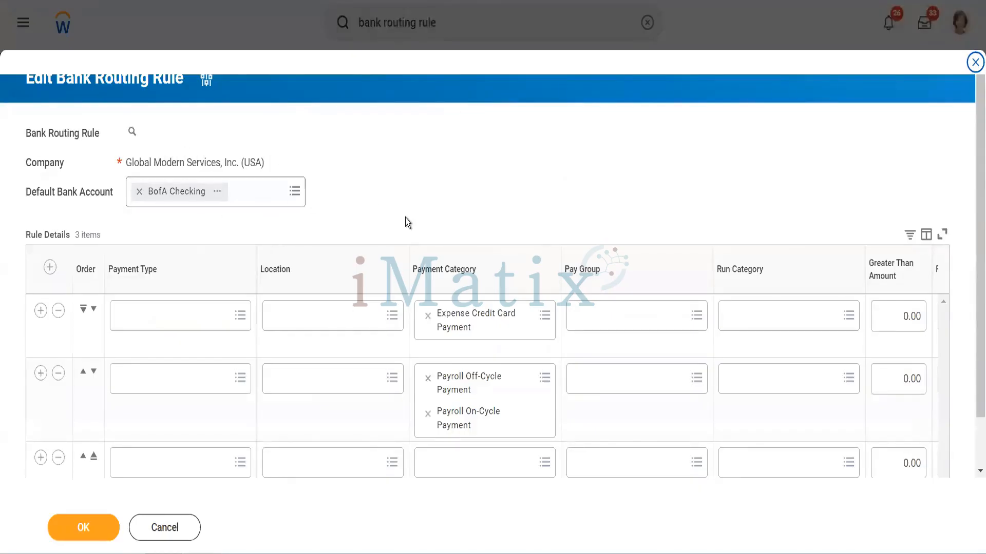
Review the existing rule detail rows across the columns from Payment Type through Currency
{"action": "scroll", "coordinate": [405, 220], "scroll_direction": "down", "scroll_amount": 1}
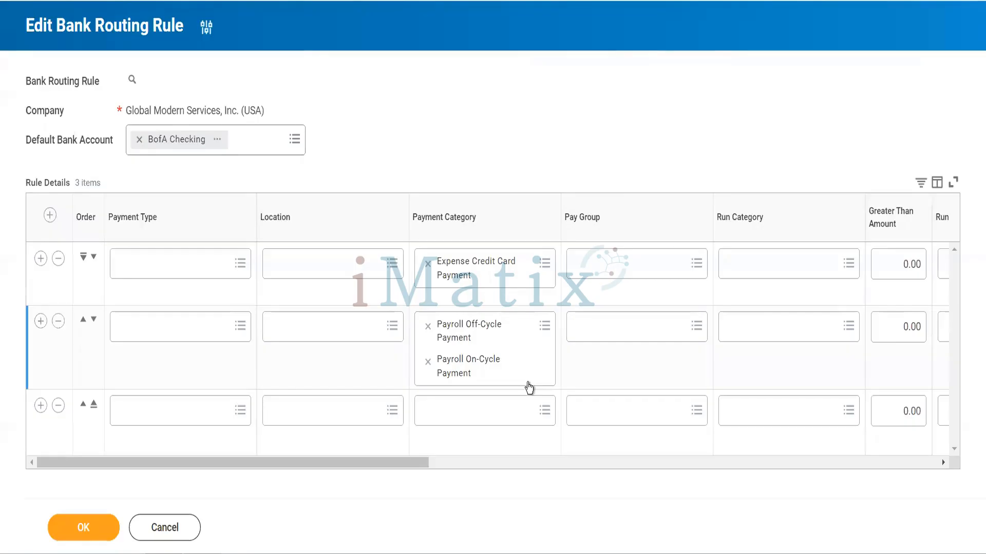
{"action": "scroll", "coordinate": [528, 389], "scroll_direction": "right", "scroll_amount": 1}
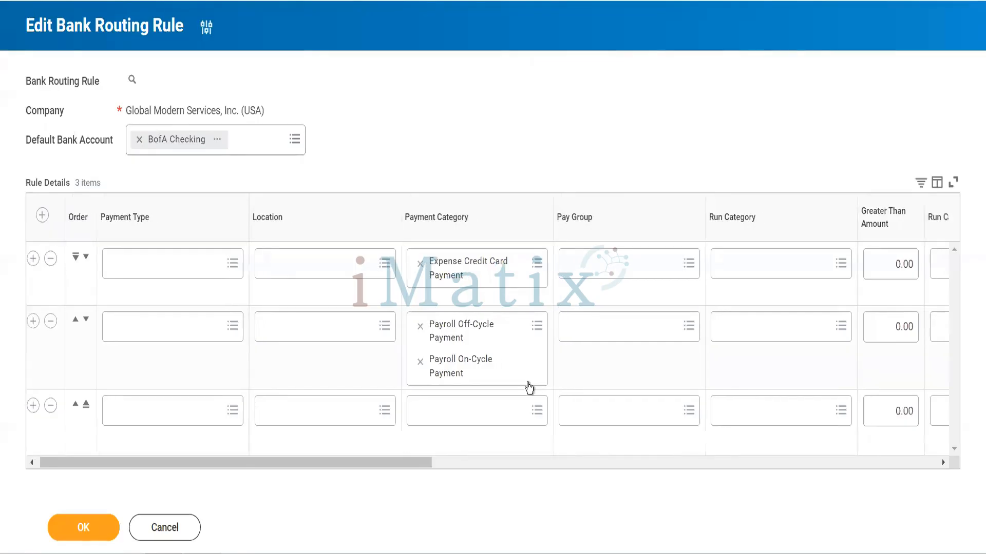
{"action": "left_click_drag", "start_coordinate": [427, 459], "coordinate": [475, 470]}
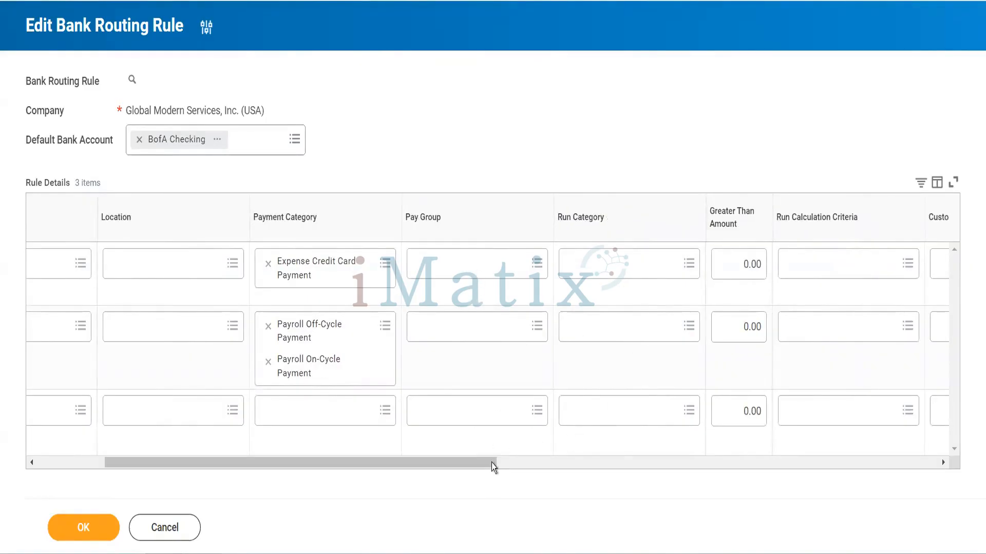
{"action": "left_click_drag", "start_coordinate": [492, 463], "coordinate": [810, 413]}
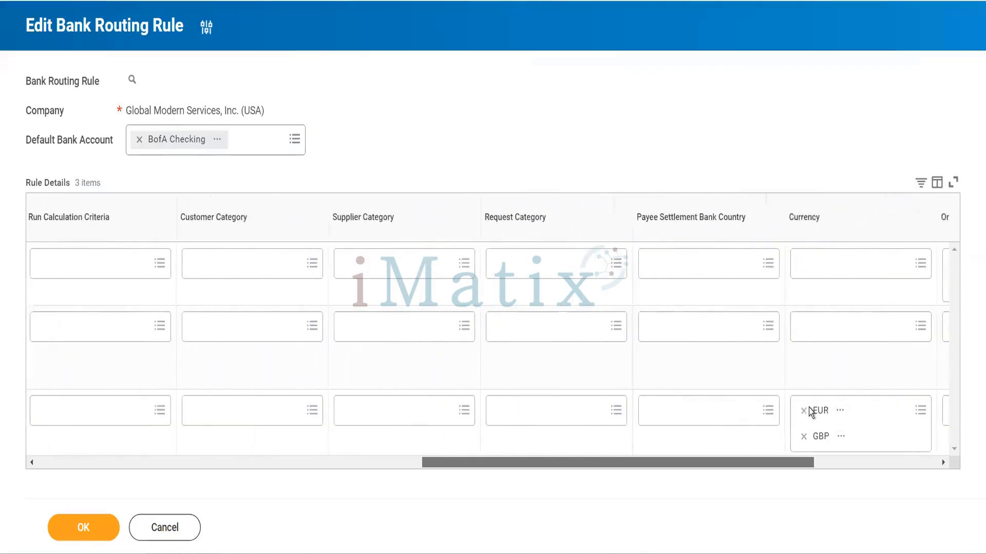
{"action": "left_click_drag", "start_coordinate": [810, 412], "coordinate": [473, 334]}
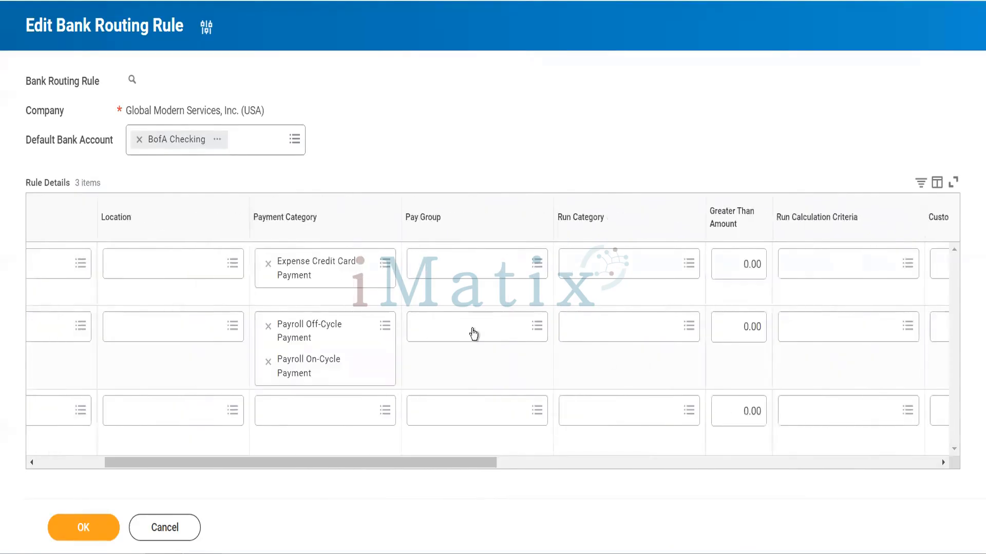
{"action": "left_click", "coordinate": [90, 462]}
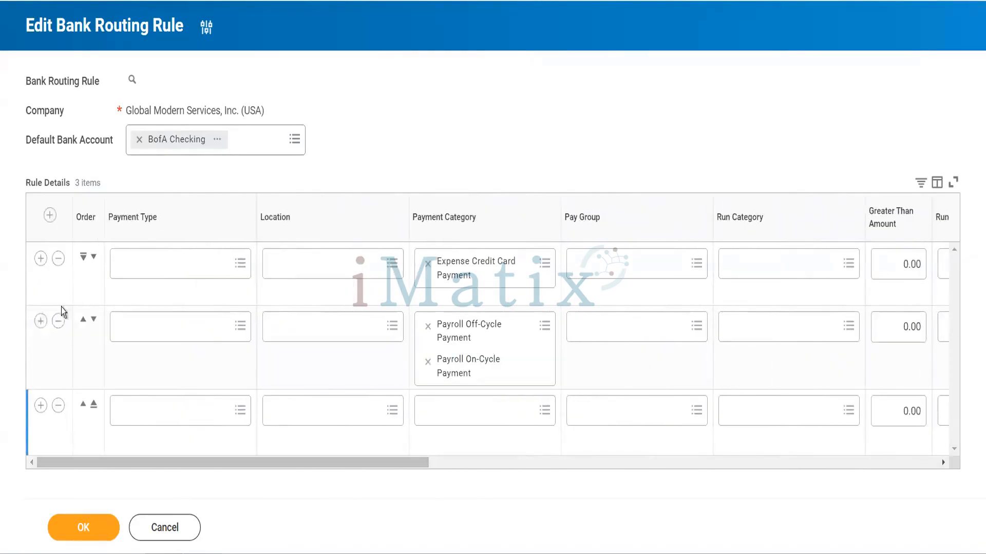
Add a new first row to the rule details with payment types Check, EFT, Wire, Direct Debit and Direct Deposit
{"action": "left_click", "coordinate": [50, 216]}
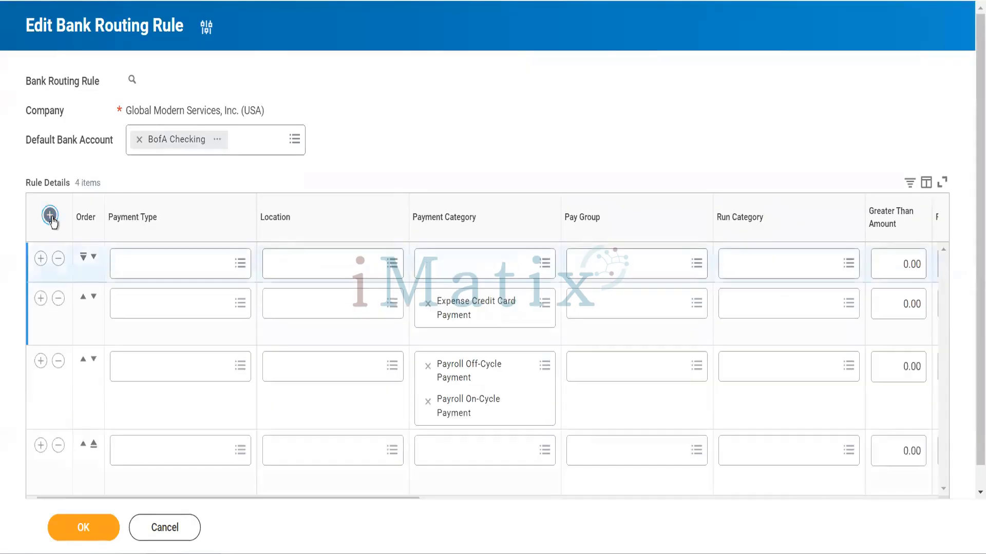
{"action": "left_click", "coordinate": [157, 274]}
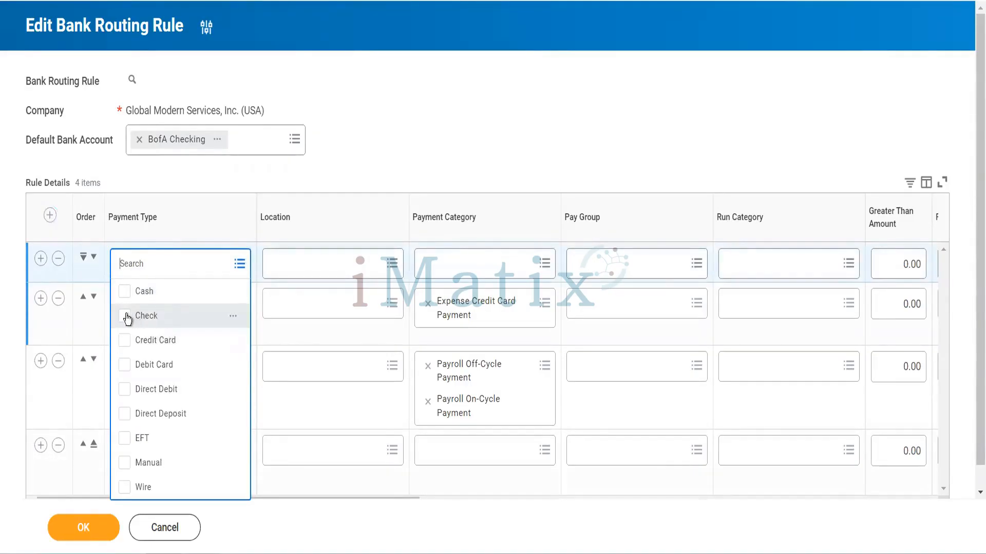
{"action": "left_click", "coordinate": [125, 444]}
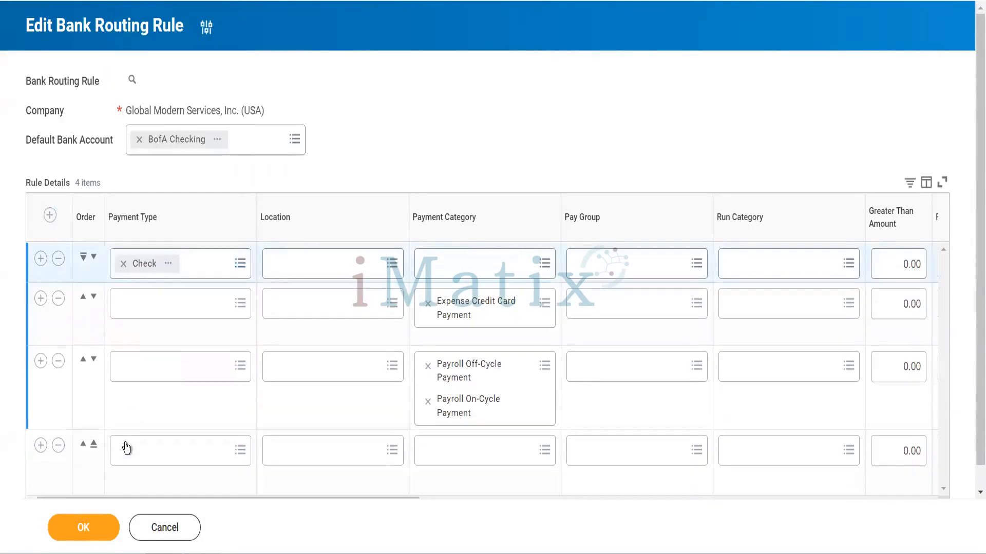
{"action": "left_click", "coordinate": [202, 269]}
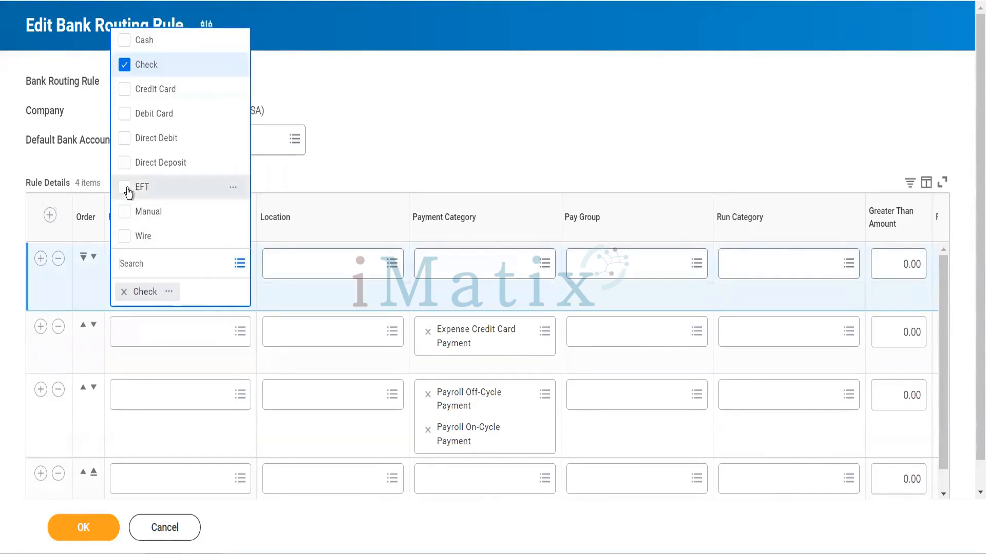
{"action": "left_click", "coordinate": [128, 191]}
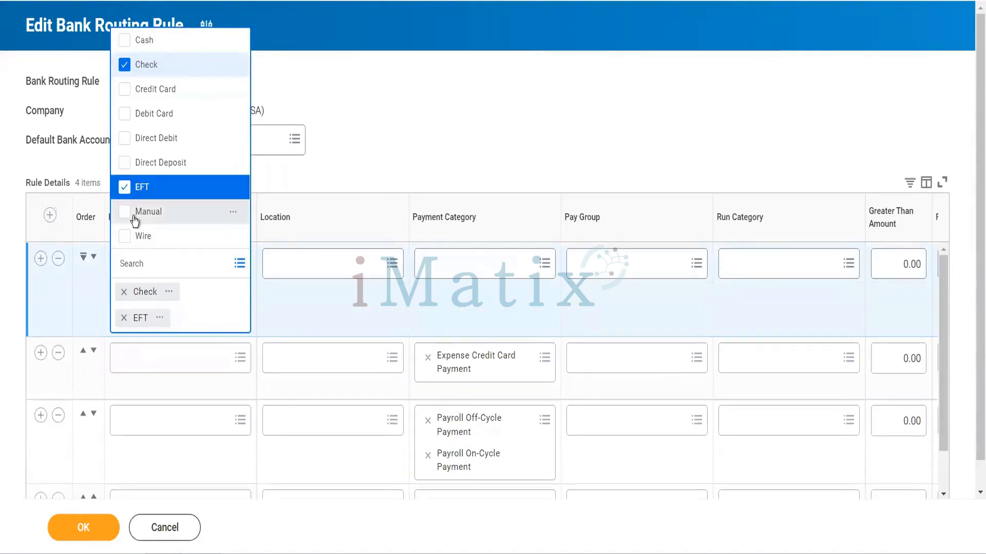
{"action": "left_click", "coordinate": [129, 239]}
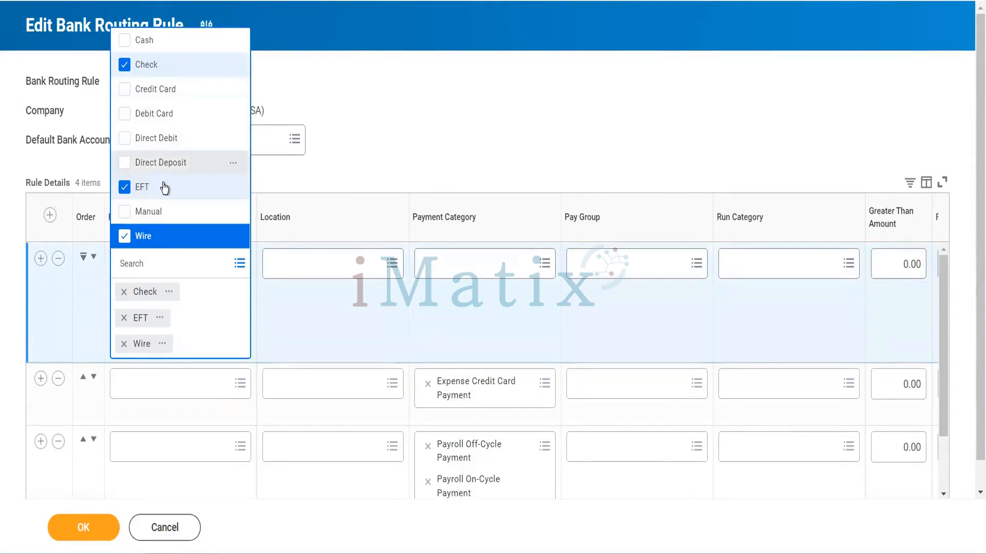
{"action": "left_click", "coordinate": [125, 144]}
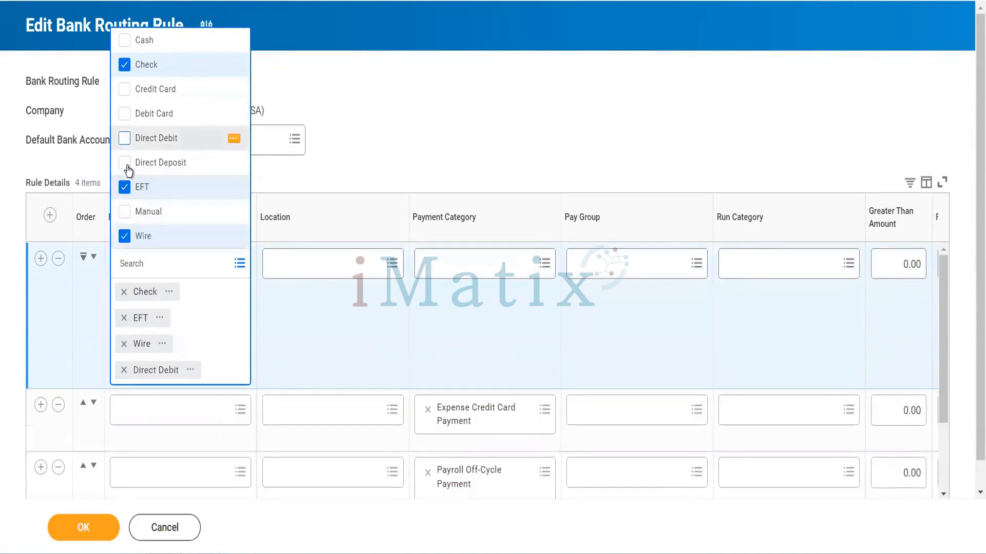
{"action": "left_click", "coordinate": [126, 166]}
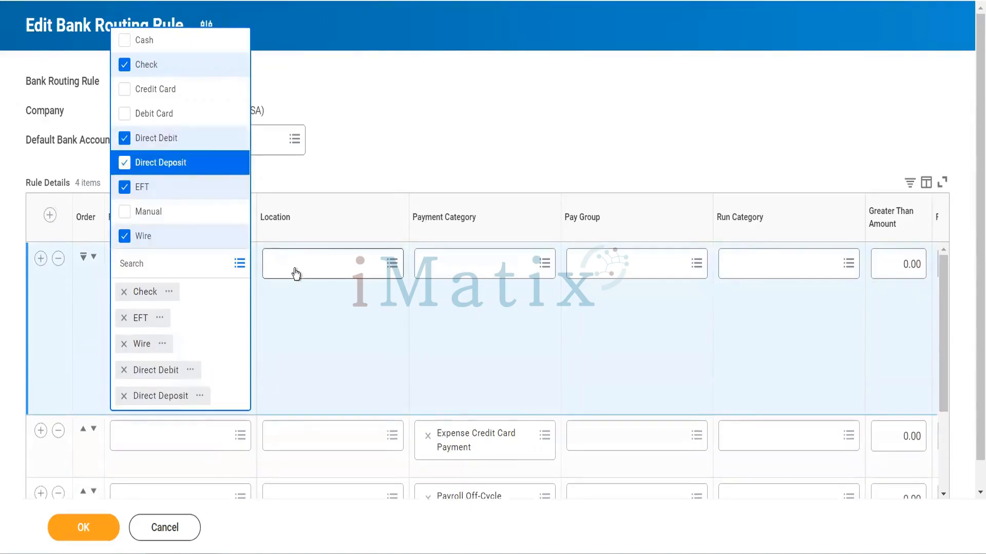
{"action": "left_click", "coordinate": [327, 324]}
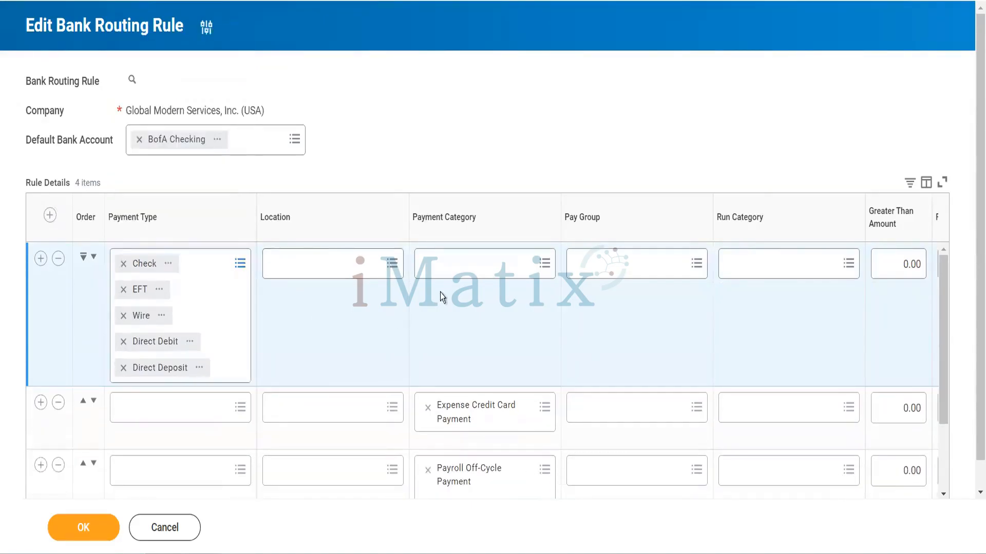
Set the first rule row's payment categories to Customer Payment, Customer Refund, Supplier Payment and Tax Payment
{"action": "left_click", "coordinate": [449, 278]}
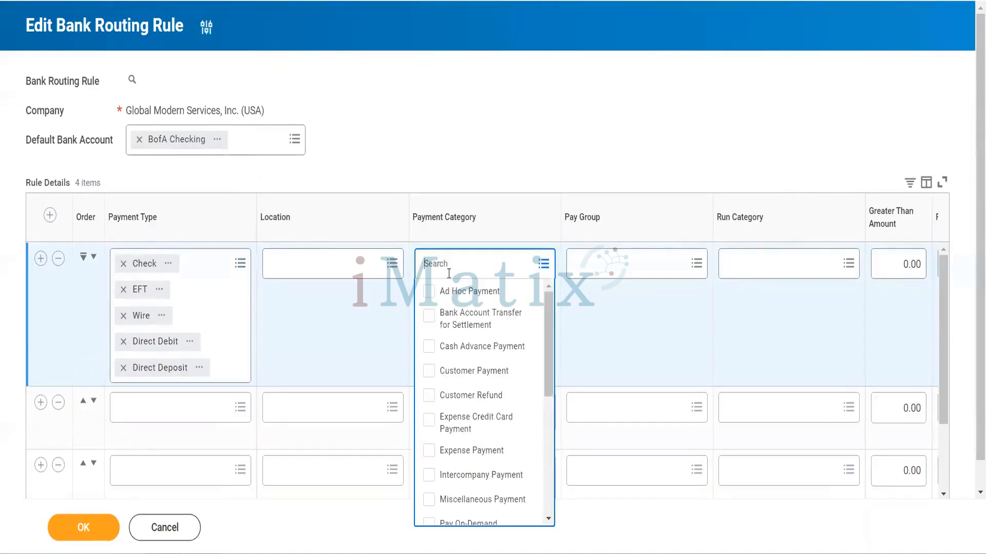
{"action": "left_click", "coordinate": [429, 378]}
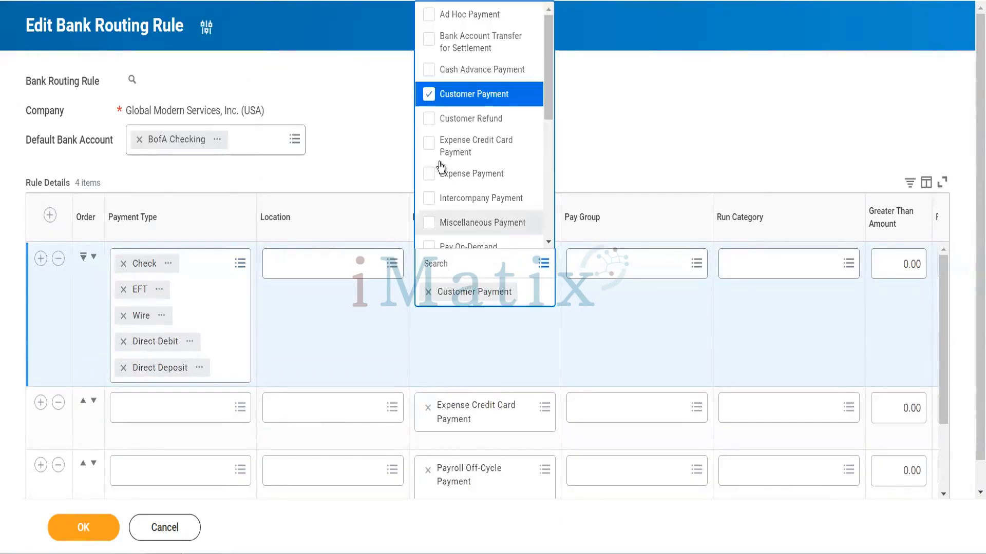
{"action": "left_click", "coordinate": [429, 121]}
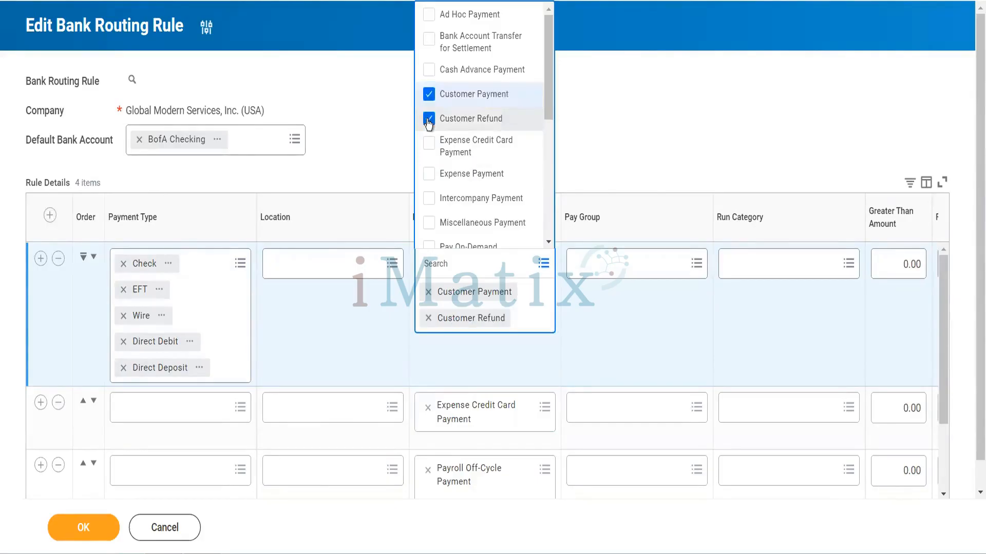
{"action": "scroll", "coordinate": [468, 202], "scroll_direction": "down", "scroll_amount": 2}
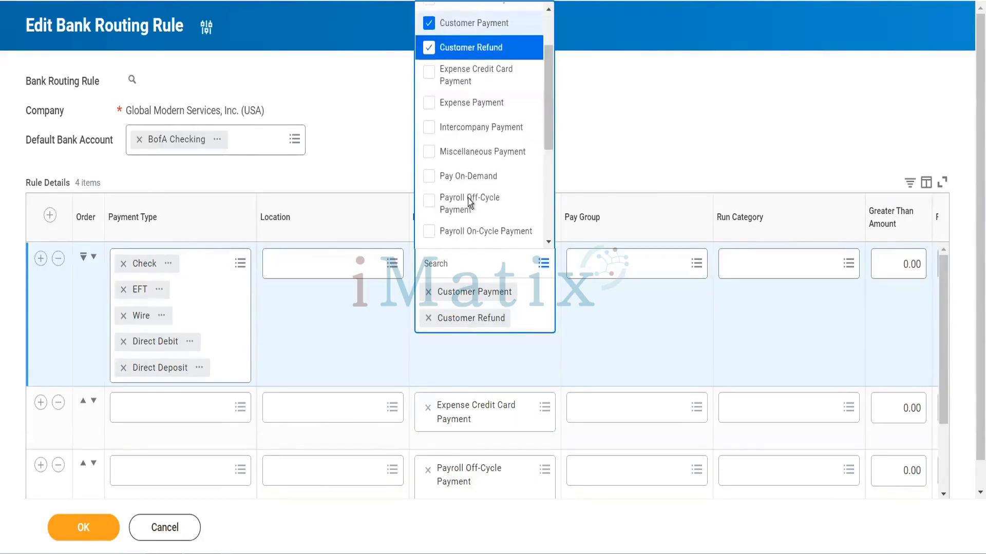
{"action": "scroll", "coordinate": [469, 202], "scroll_direction": "down", "scroll_amount": 3}
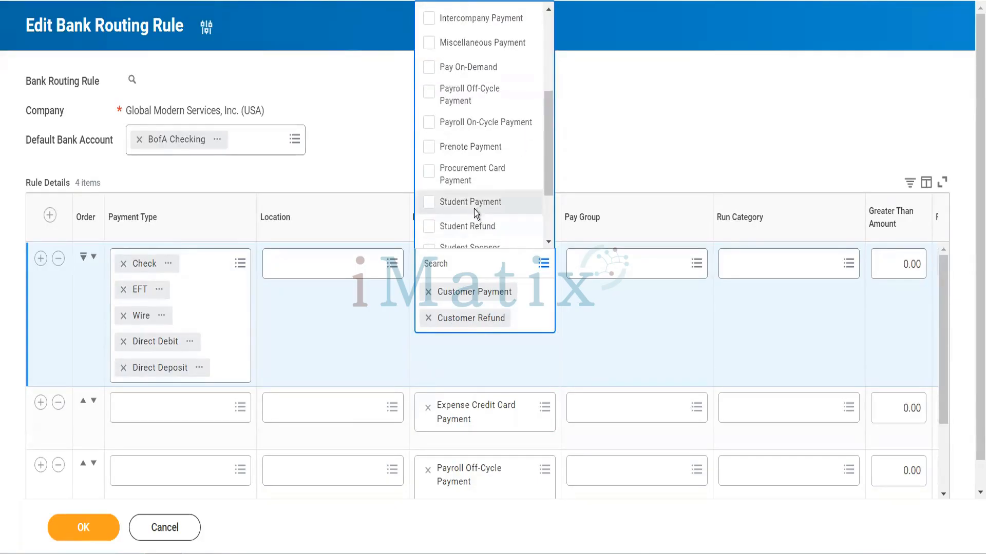
{"action": "scroll", "coordinate": [474, 208], "scroll_direction": "down", "scroll_amount": 2}
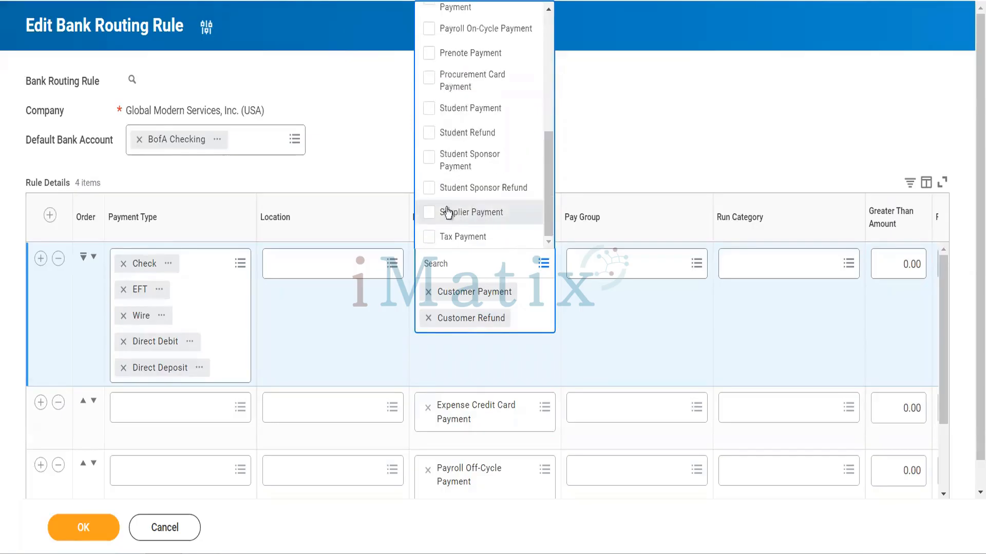
{"action": "left_click", "coordinate": [430, 214]}
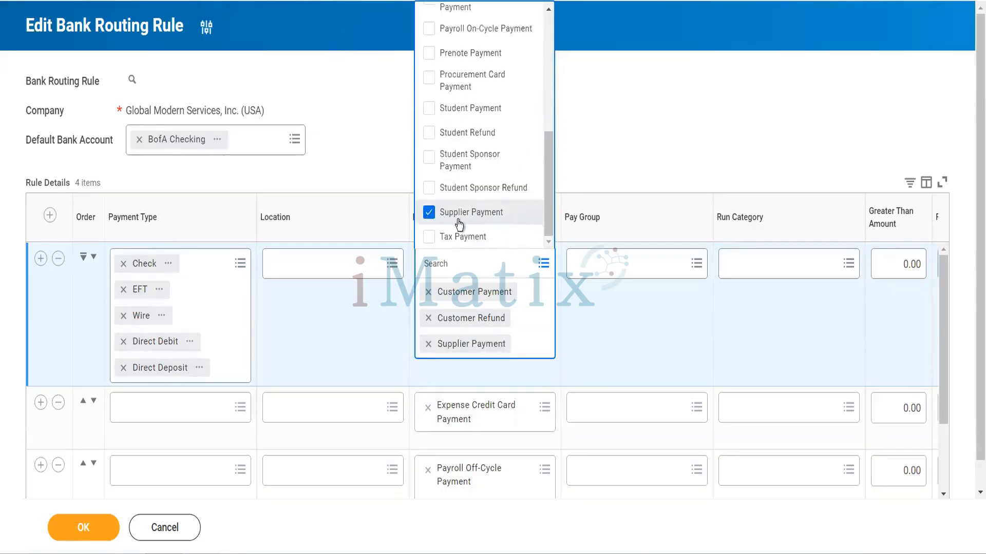
{"action": "left_click", "coordinate": [434, 237]}
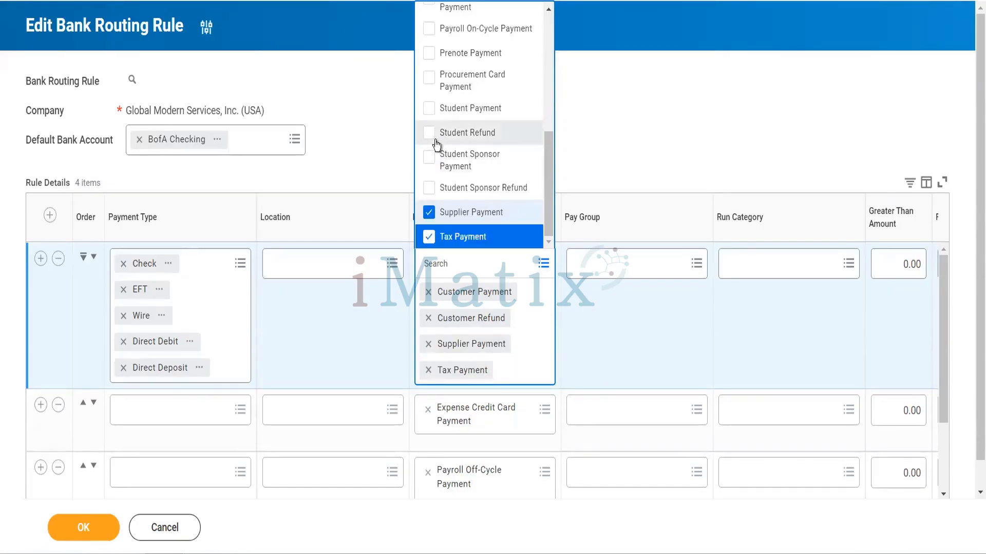
{"action": "scroll", "coordinate": [435, 144], "scroll_direction": "up", "scroll_amount": 3}
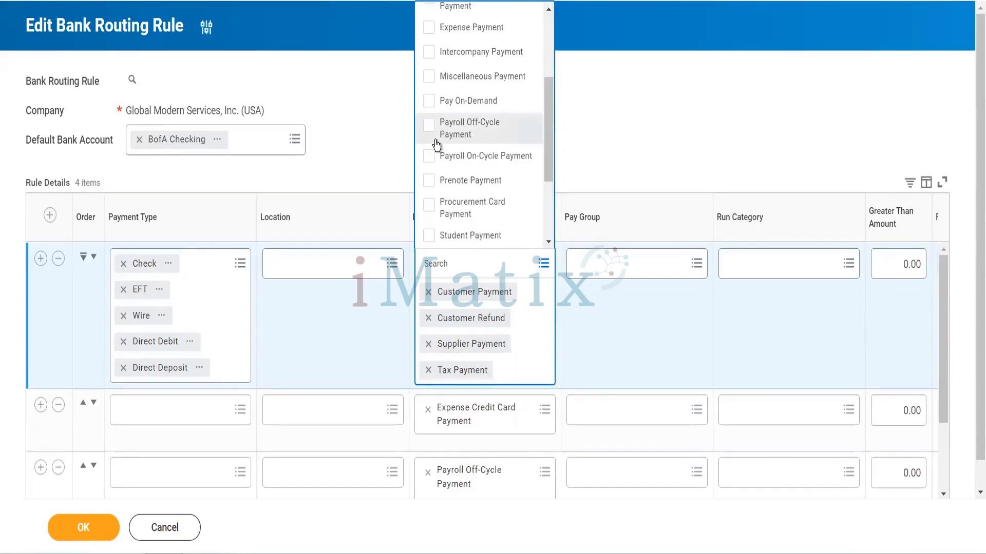
{"action": "scroll", "coordinate": [436, 146], "scroll_direction": "up", "scroll_amount": 2}
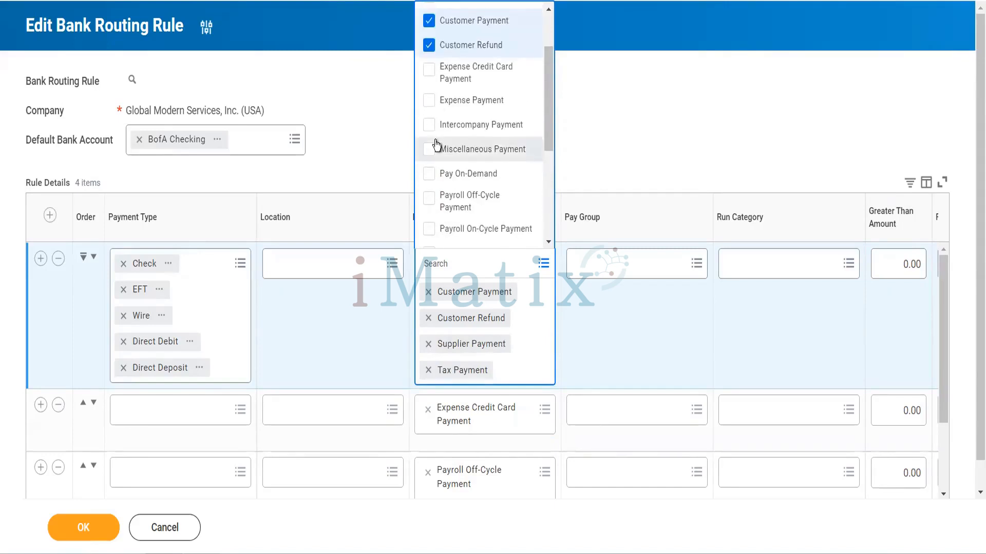
{"action": "scroll", "coordinate": [435, 144], "scroll_direction": "up", "scroll_amount": 2}
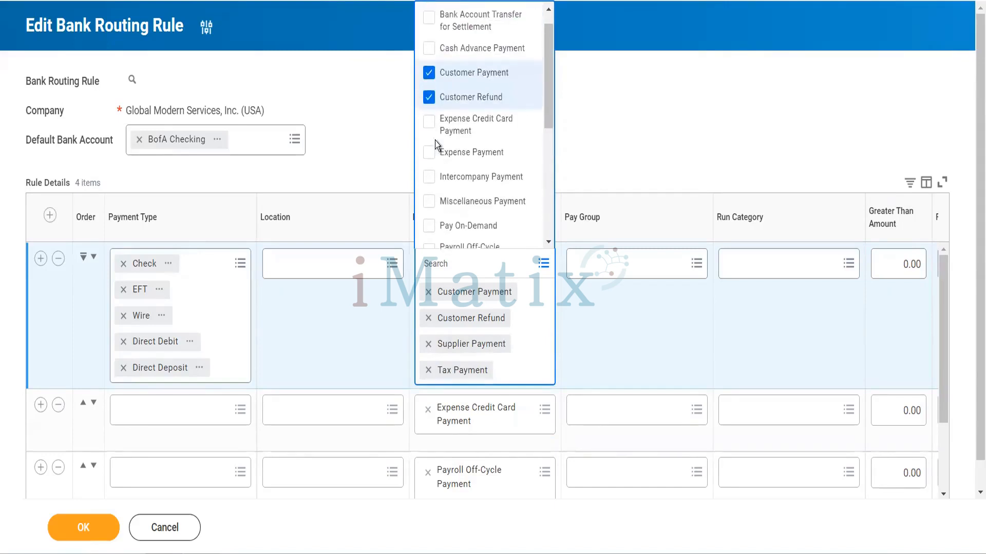
{"action": "right_click", "coordinate": [577, 149]}
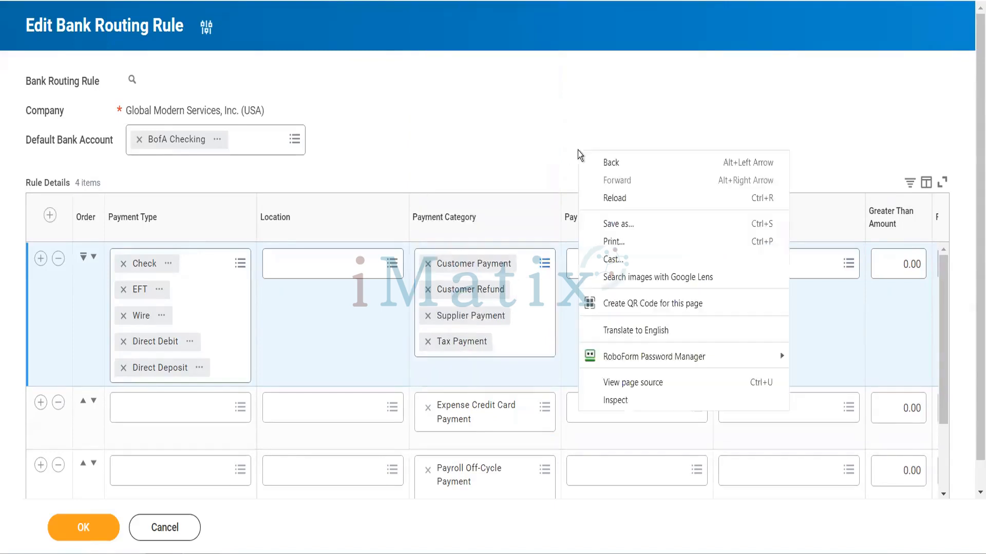
{"action": "left_click", "coordinate": [540, 148]}
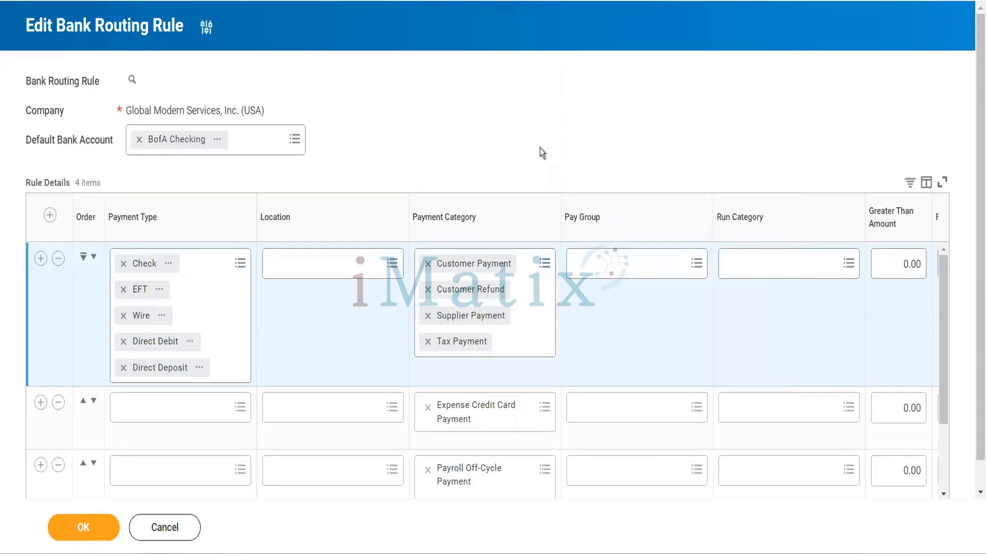
Examine the pay group choices and the run categories listed by type for the first rule row, without selecting any
{"action": "left_click", "coordinate": [601, 269]}
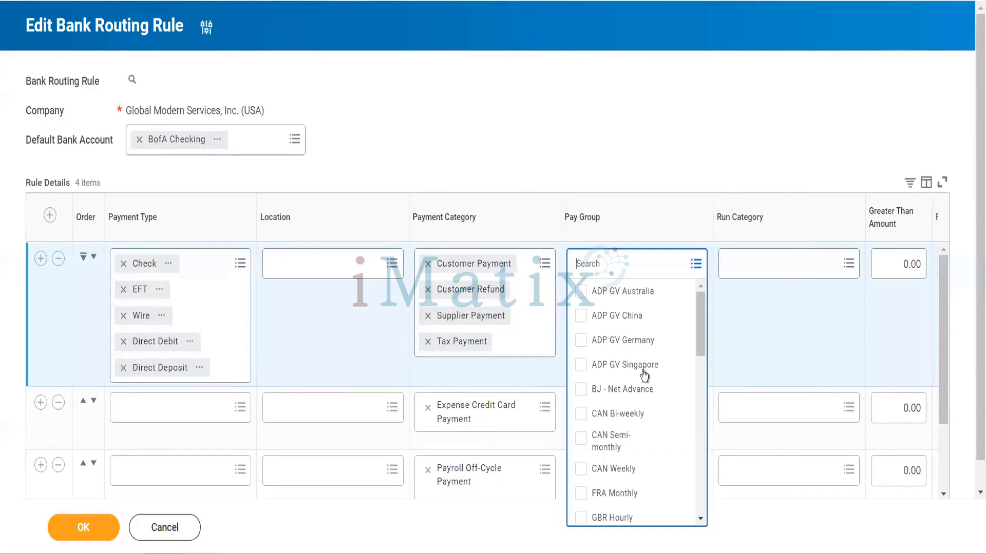
{"action": "left_click", "coordinate": [651, 171]}
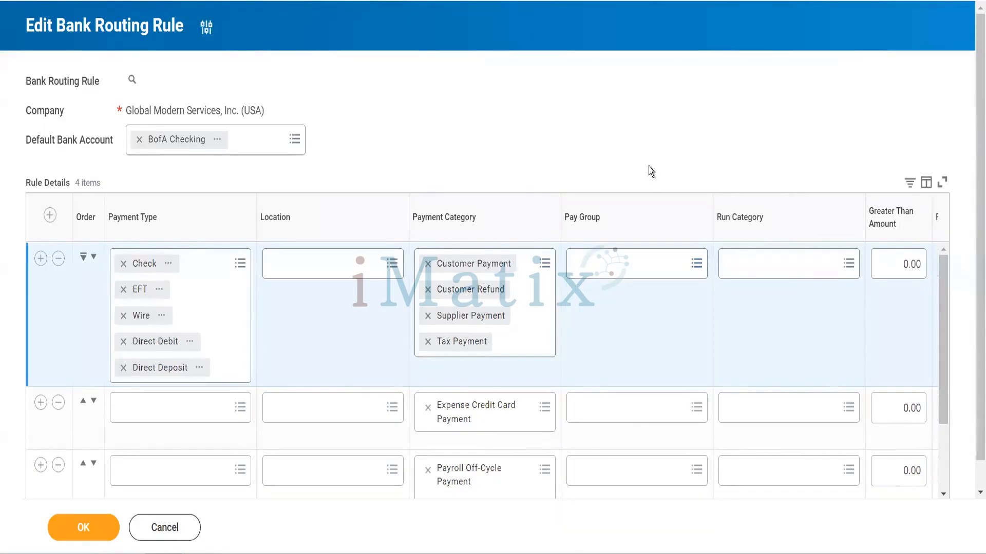
{"action": "scroll", "coordinate": [693, 265], "scroll_direction": "right", "scroll_amount": 3}
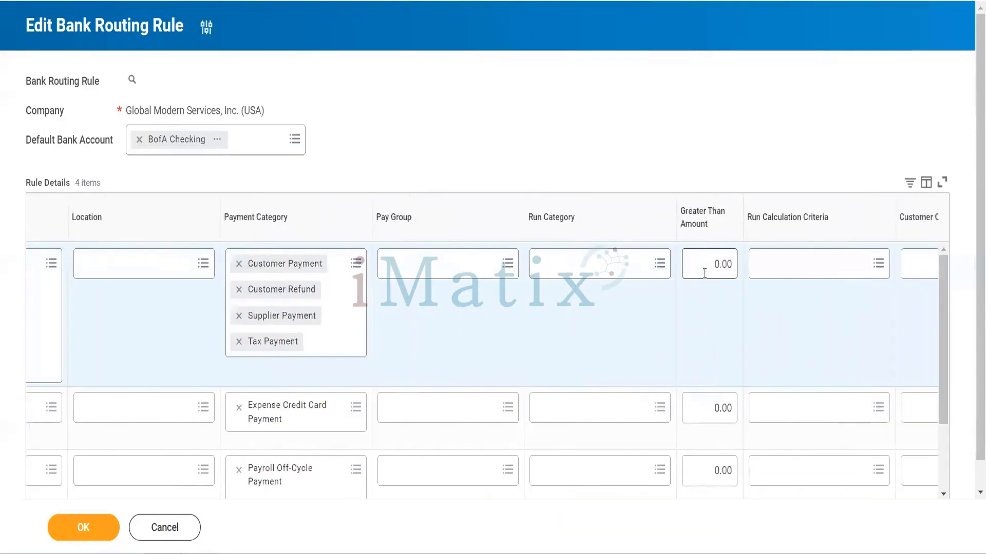
{"action": "left_click", "coordinate": [639, 266]}
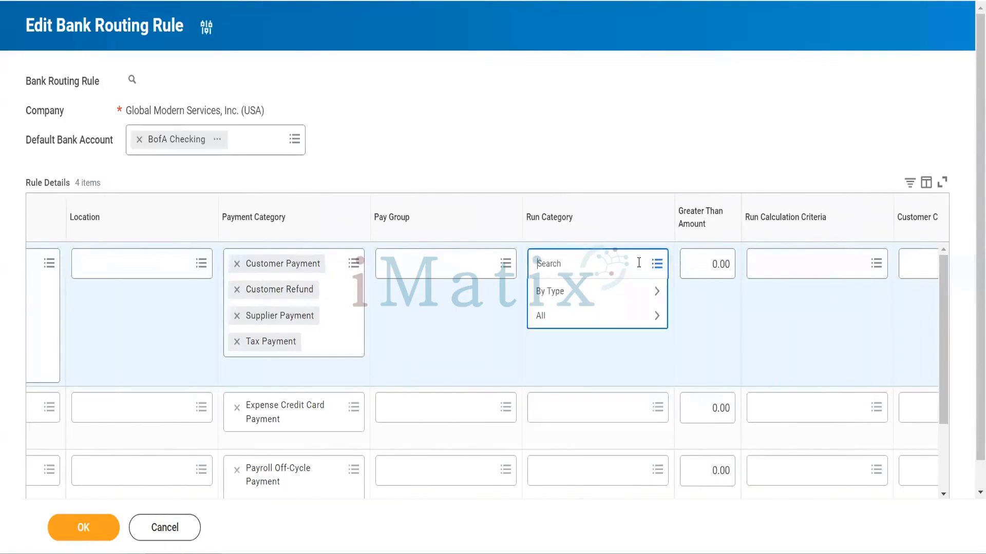
{"action": "left_click", "coordinate": [560, 300]}
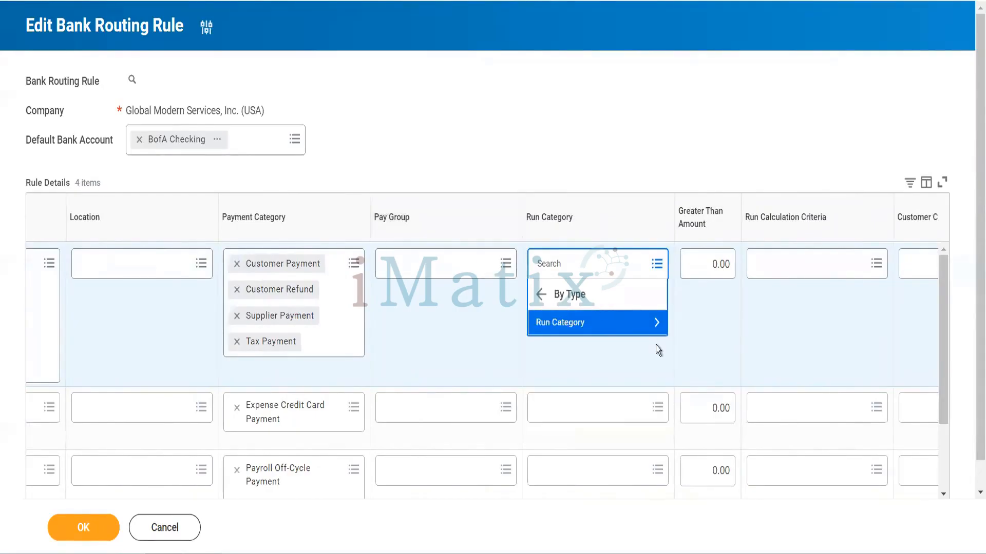
{"action": "left_click", "coordinate": [624, 323]}
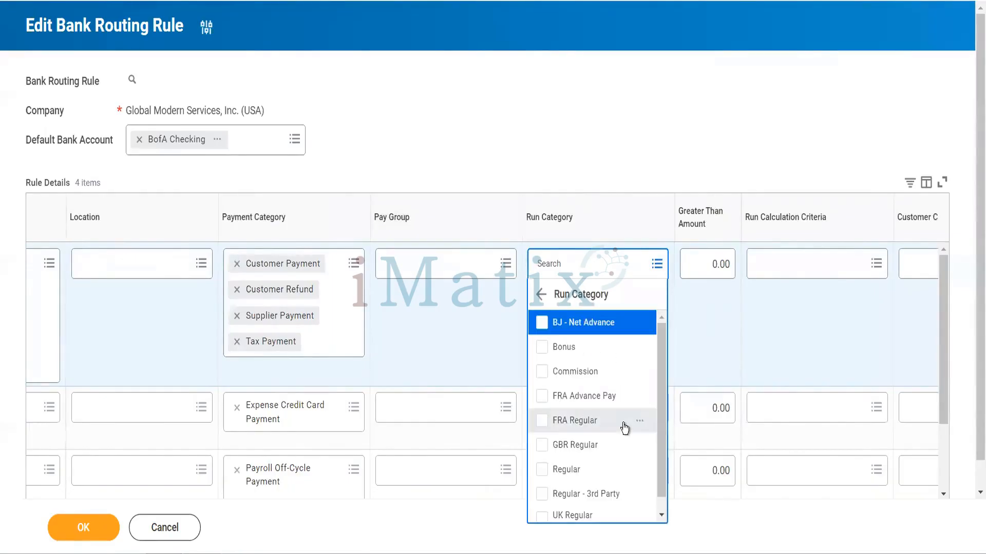
{"action": "scroll", "coordinate": [624, 428], "scroll_direction": "down", "scroll_amount": 1}
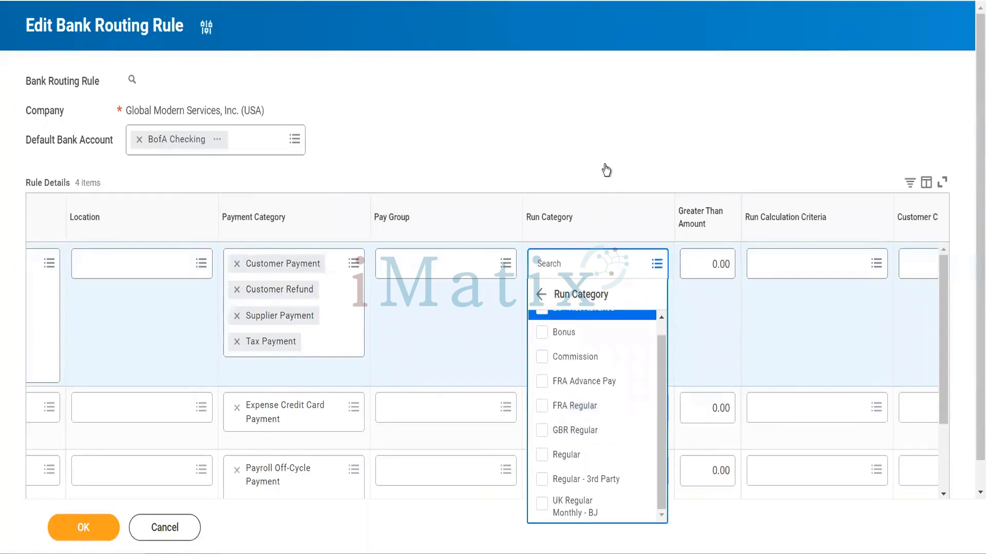
{"action": "left_click", "coordinate": [609, 142]}
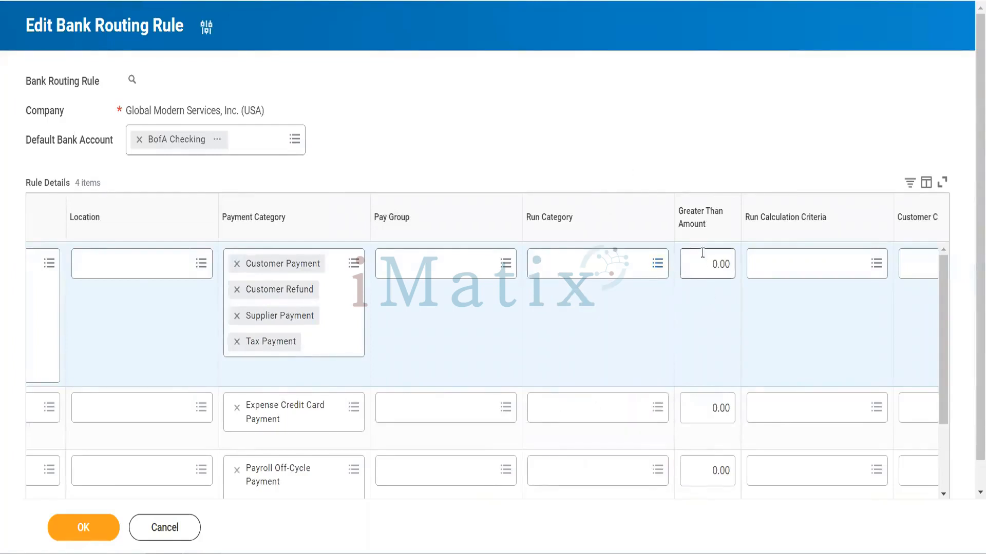
Set the first rule row's Greater Than Amount to 200
{"action": "left_click", "coordinate": [704, 259]}
{"action": "type", "text": "200"}
{"action": "key", "text": "Tab"}
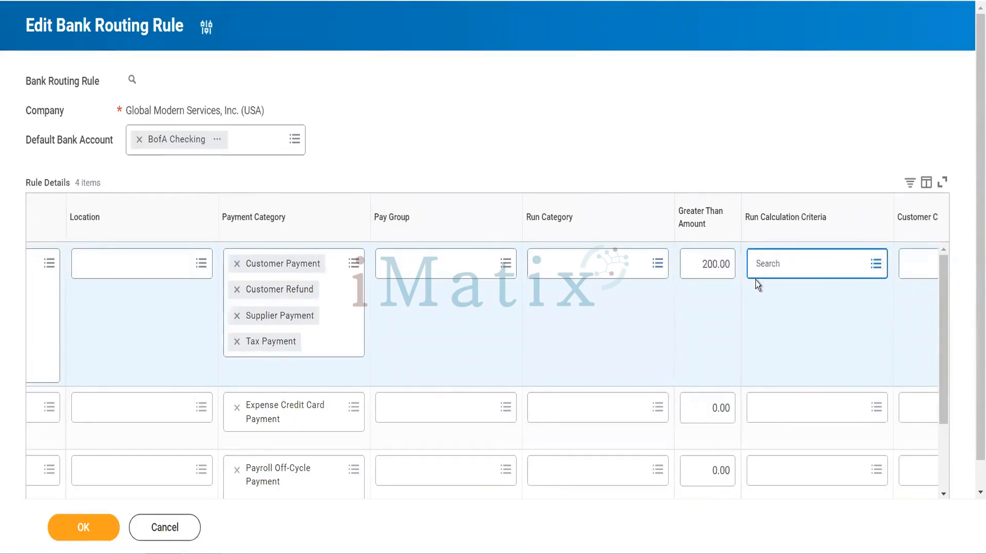
Add the currencies USD, INR, HKD and CAD to the first rule row
{"action": "scroll", "coordinate": [807, 324], "scroll_direction": "right", "scroll_amount": 5}
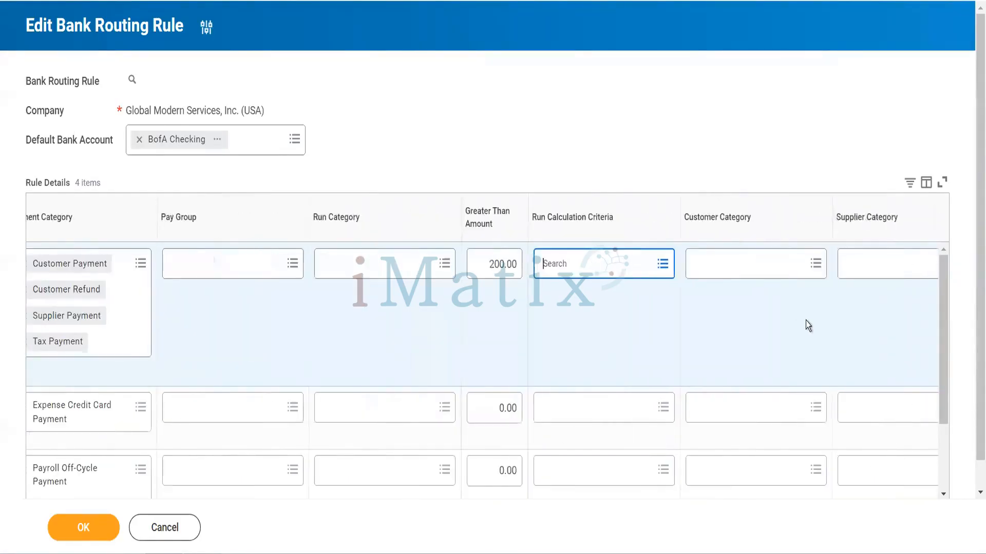
{"action": "scroll", "coordinate": [807, 323], "scroll_direction": "right", "scroll_amount": 2}
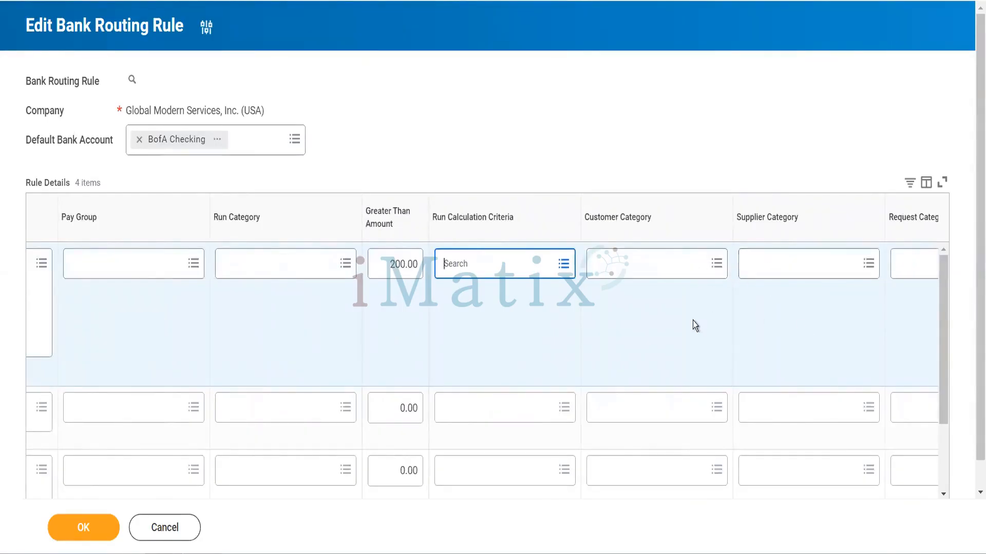
{"action": "scroll", "coordinate": [692, 321], "scroll_direction": "right", "scroll_amount": 4}
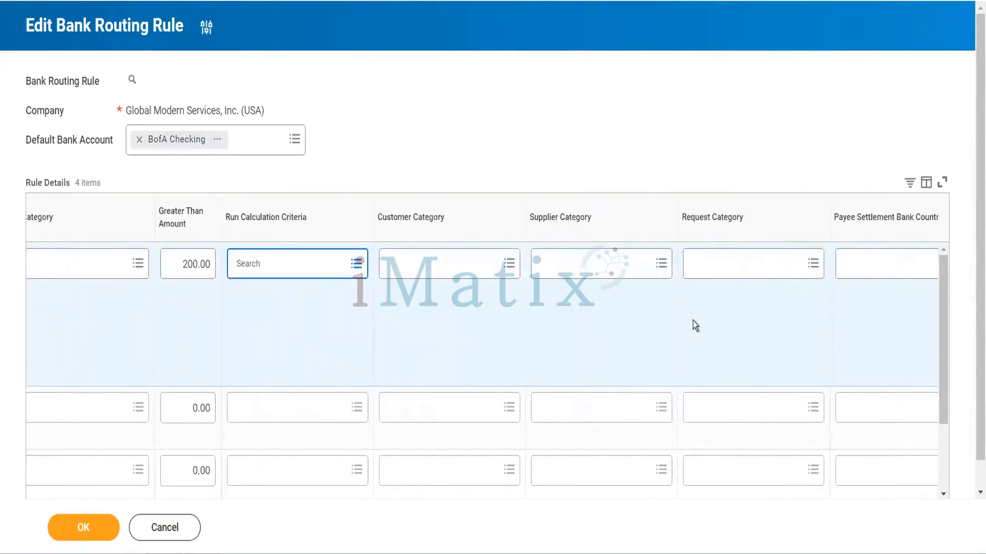
{"action": "scroll", "coordinate": [695, 326], "scroll_direction": "right", "scroll_amount": 5}
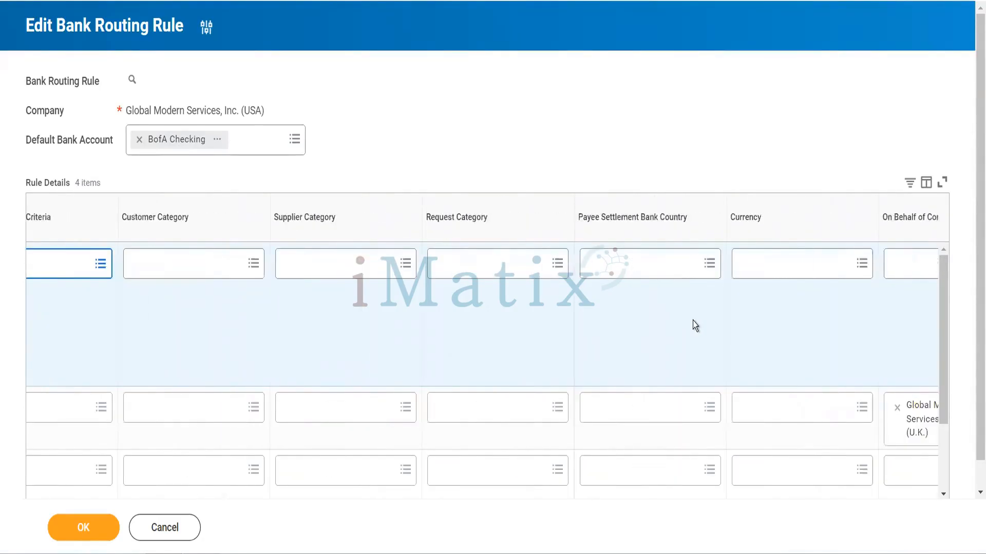
{"action": "scroll", "coordinate": [694, 325], "scroll_direction": "right", "scroll_amount": 1}
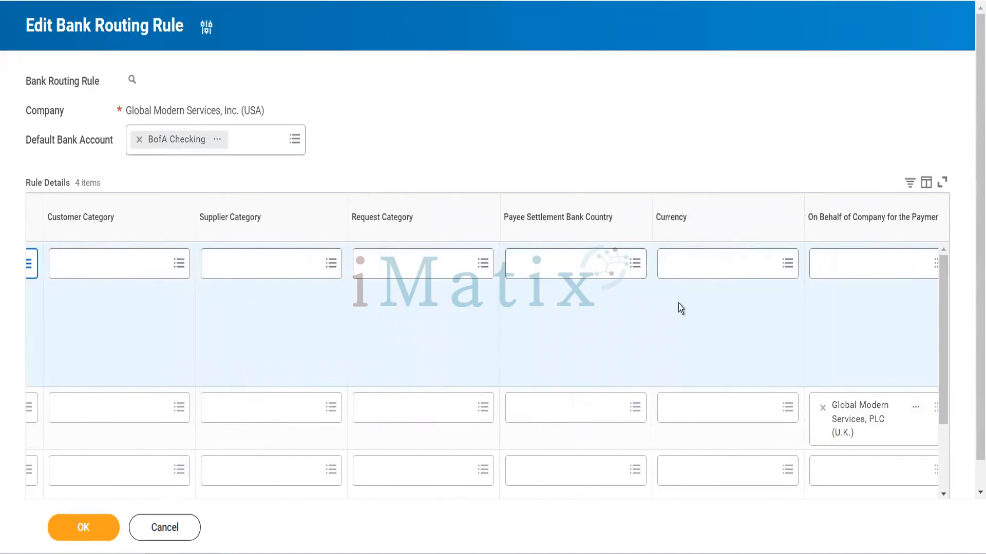
{"action": "scroll", "coordinate": [679, 303], "scroll_direction": "right", "scroll_amount": 2}
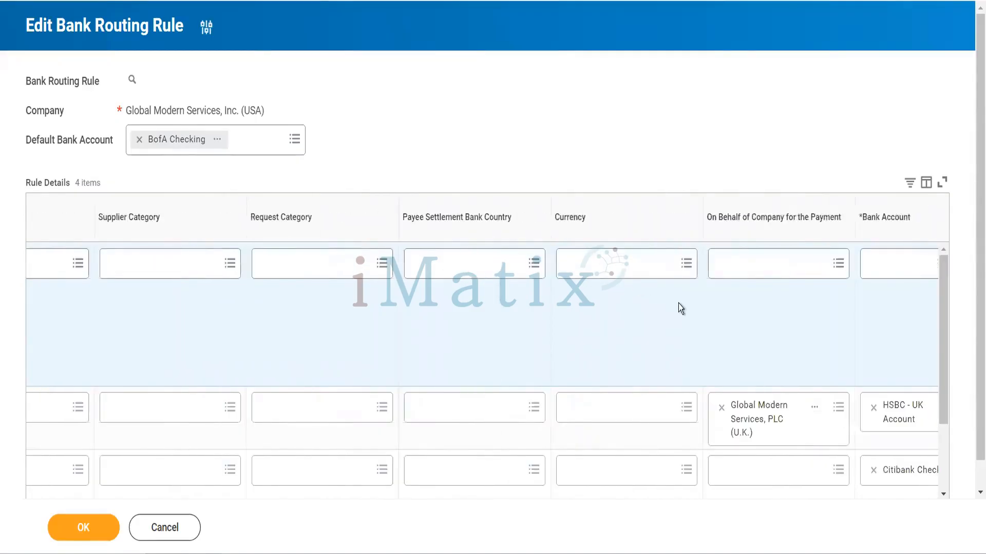
{"action": "left_click", "coordinate": [634, 259]}
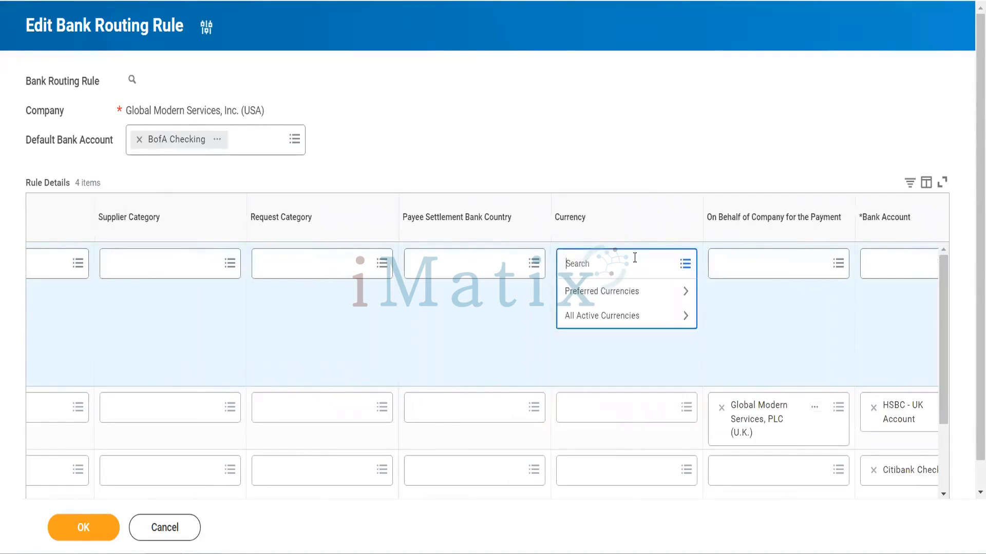
{"action": "type", "text": "usd"}
{"action": "key", "text": "Return"}
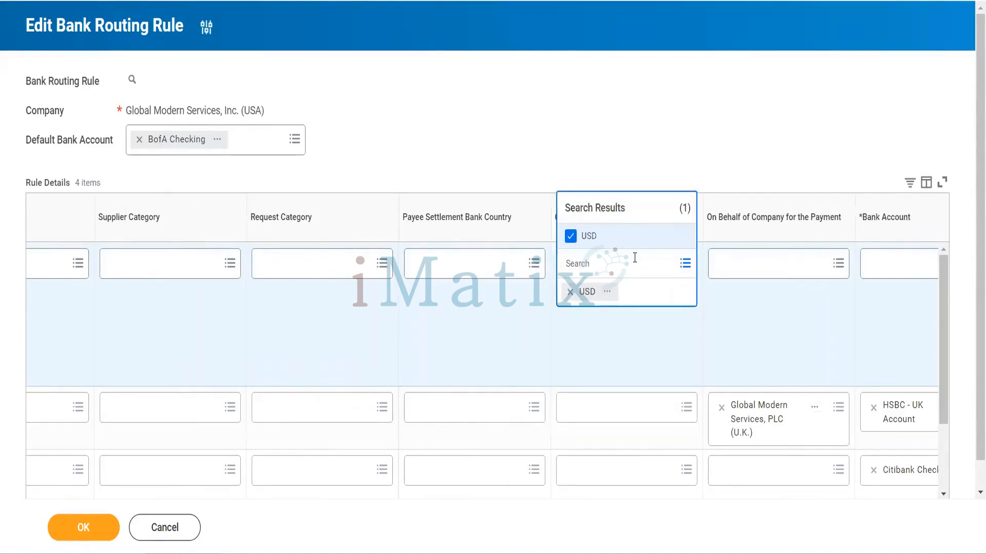
{"action": "type", "text": "inr"}
{"action": "key", "text": "Return"}
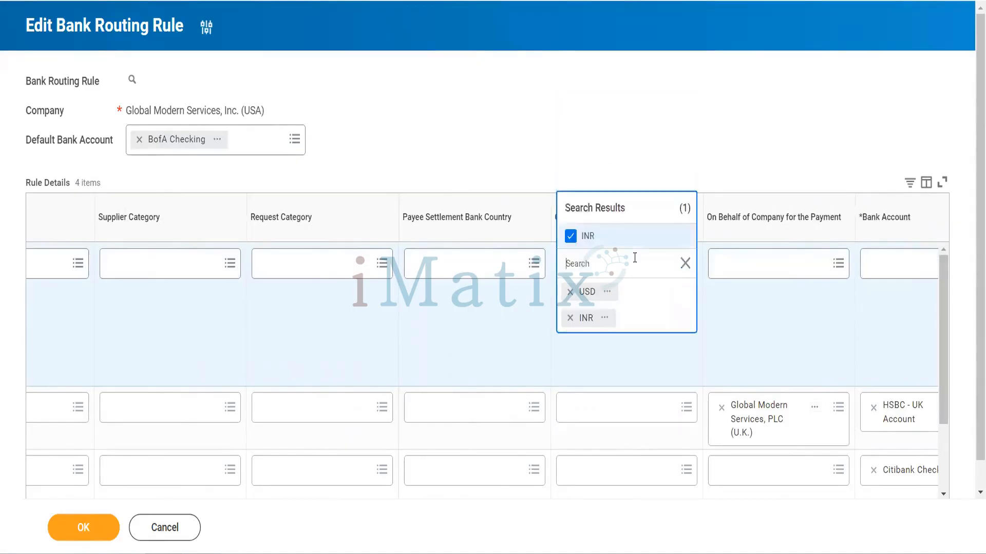
{"action": "type", "text": "hkd"}
{"action": "key", "text": "Return"}
{"action": "type", "text": "c"}
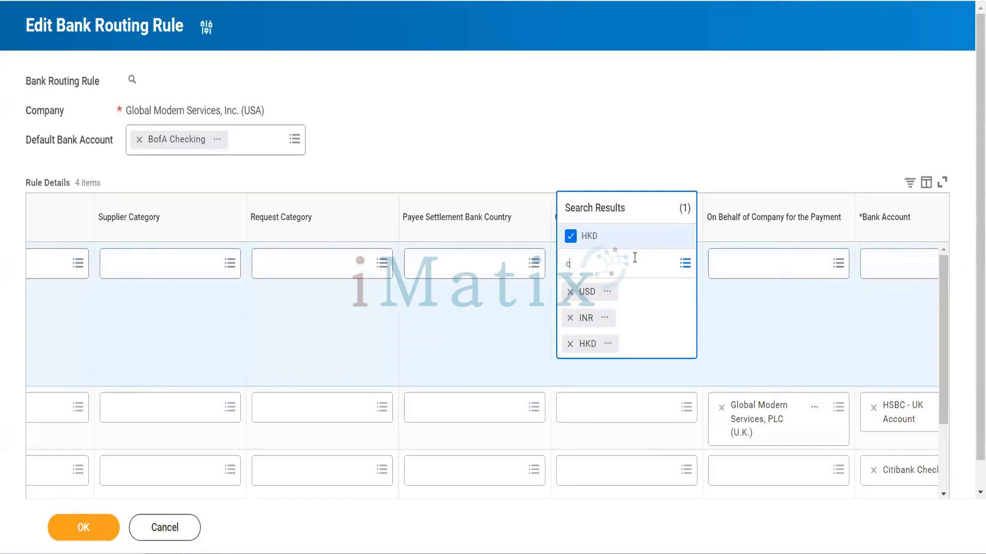
{"action": "type", "text": "ad"}
{"action": "key", "text": "Return"}
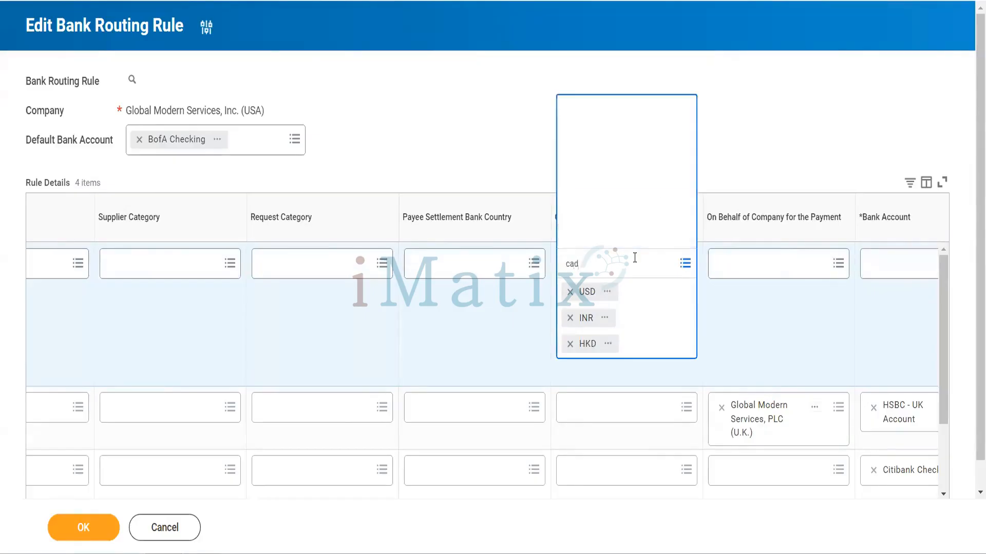
{"action": "left_click", "coordinate": [772, 326]}
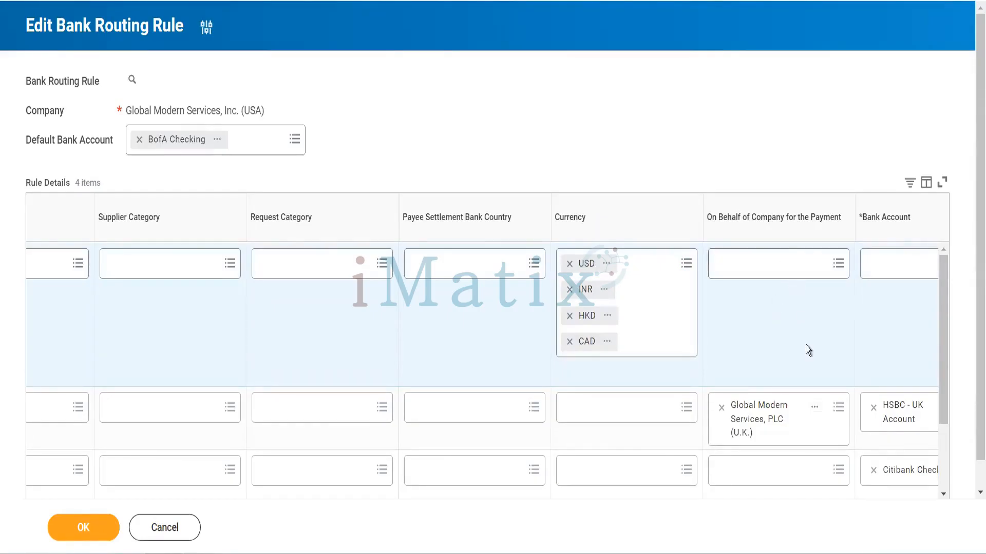
{"action": "scroll", "coordinate": [793, 313], "scroll_direction": "right", "scroll_amount": 2}
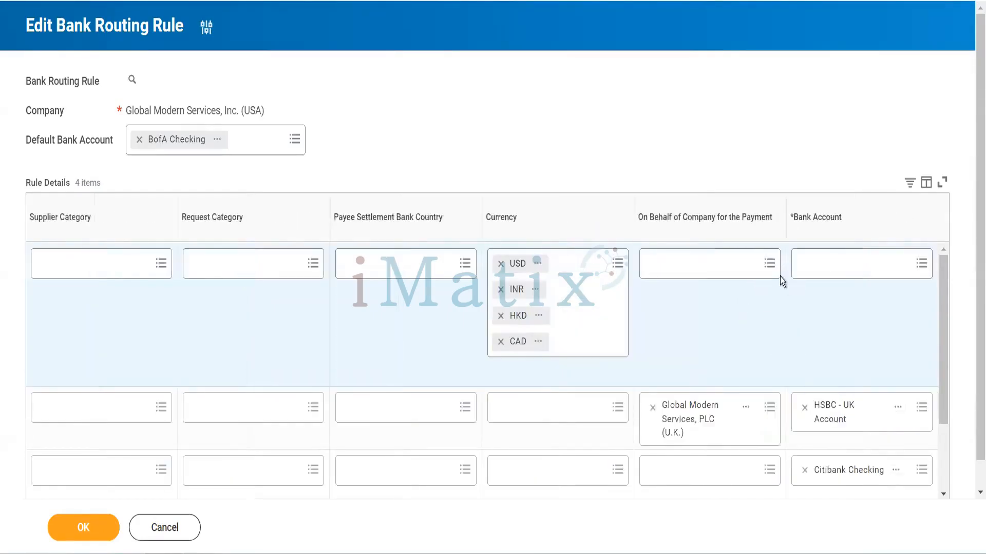
Set the first rule row's on-behalf-of company to Global Modern Services AB (Sweden) and its bank account to HDFC Checking Account
{"action": "left_click", "coordinate": [737, 263]}
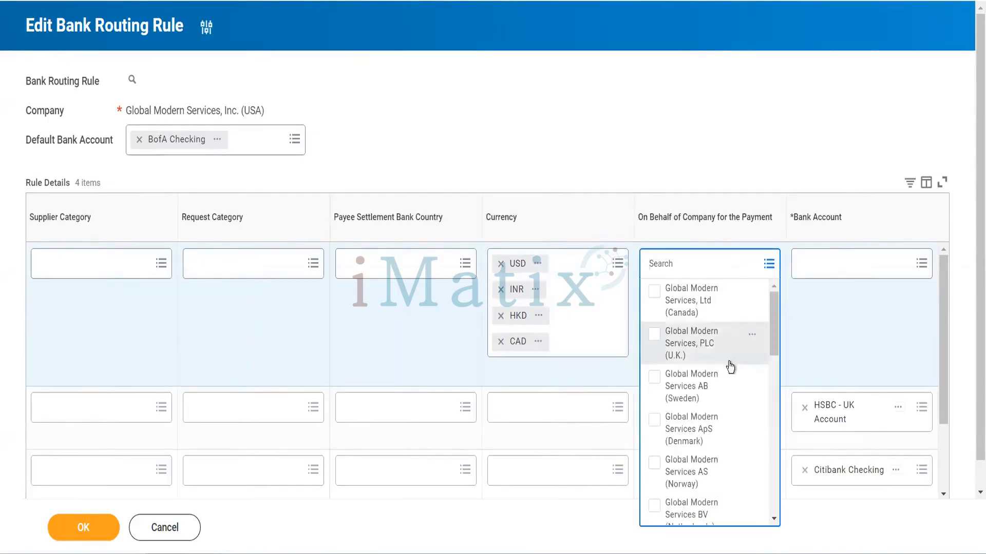
{"action": "left_click", "coordinate": [721, 389]}
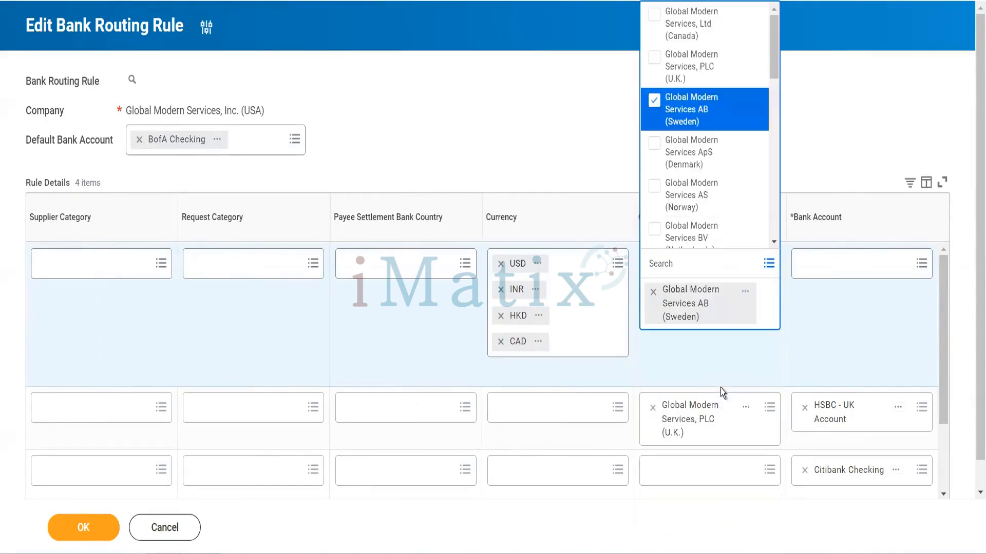
{"action": "left_click", "coordinate": [830, 132]}
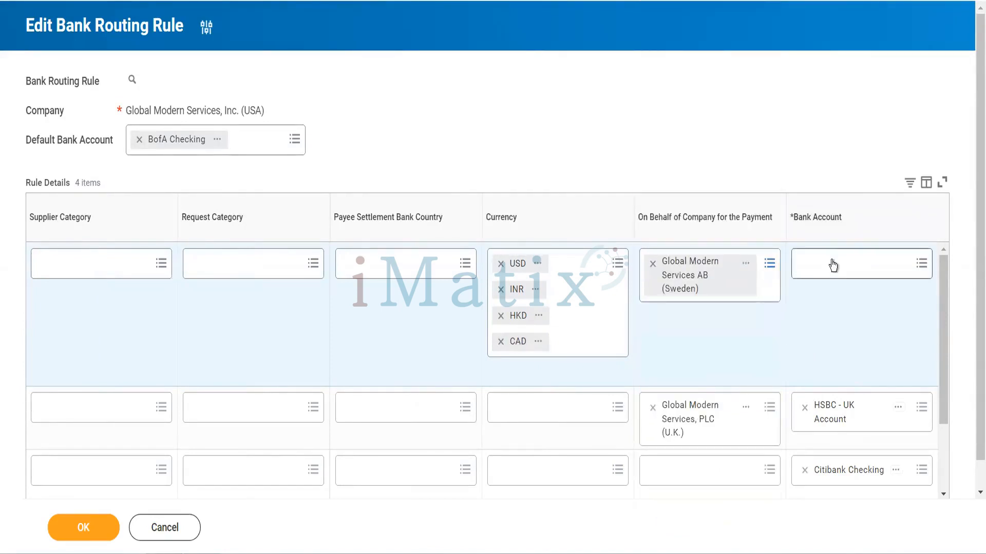
{"action": "left_click", "coordinate": [833, 261]}
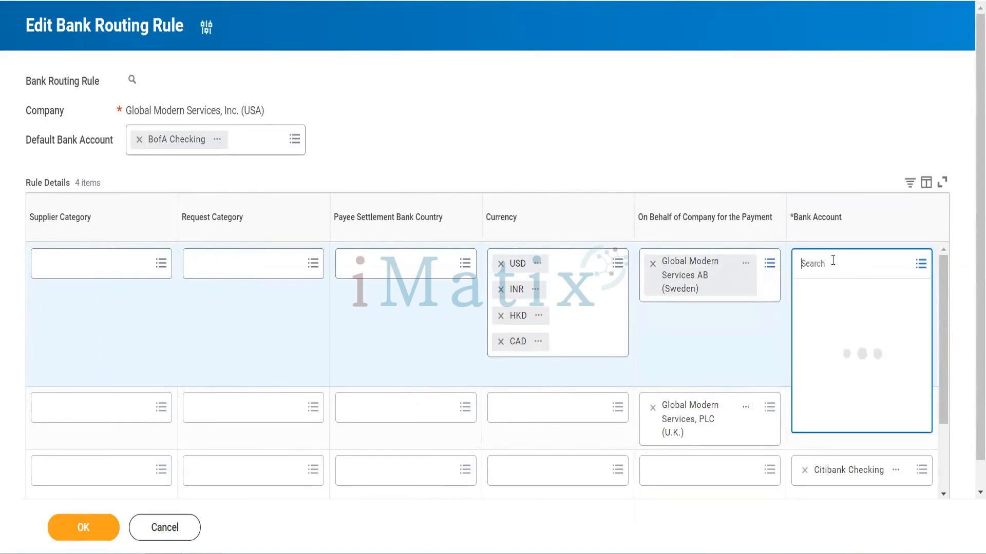
{"action": "type", "text": "hdfc"}
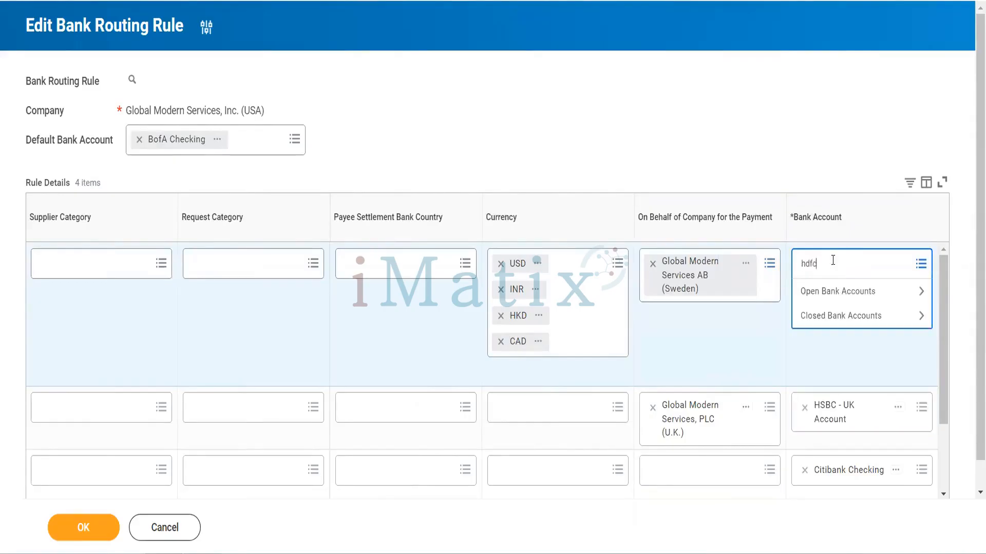
{"action": "key", "text": "Return"}
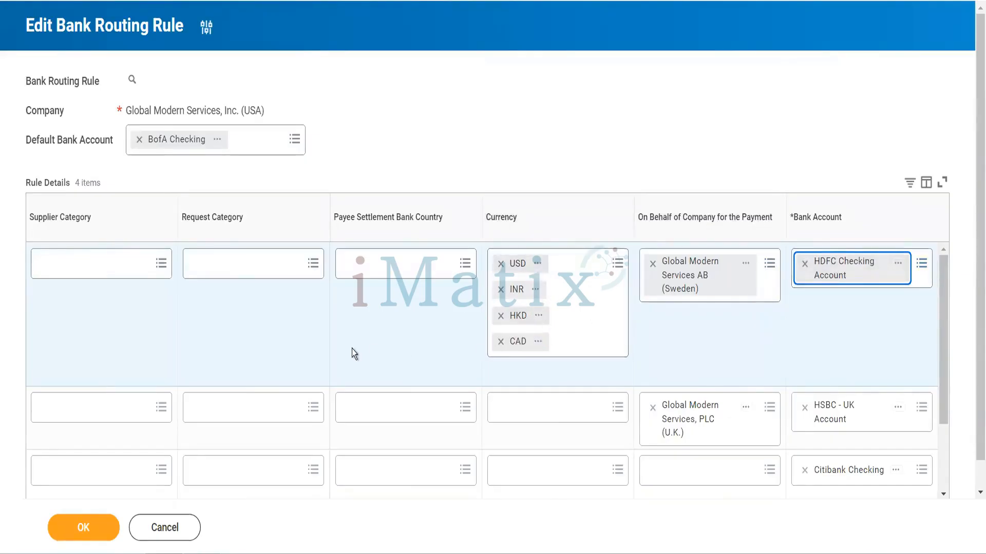
Submit the edited bank routing rule and finish the task
{"action": "scroll", "coordinate": [352, 351], "scroll_direction": "left", "scroll_amount": 3}
{"action": "scroll", "coordinate": [352, 351], "scroll_direction": "left", "scroll_amount": 8}
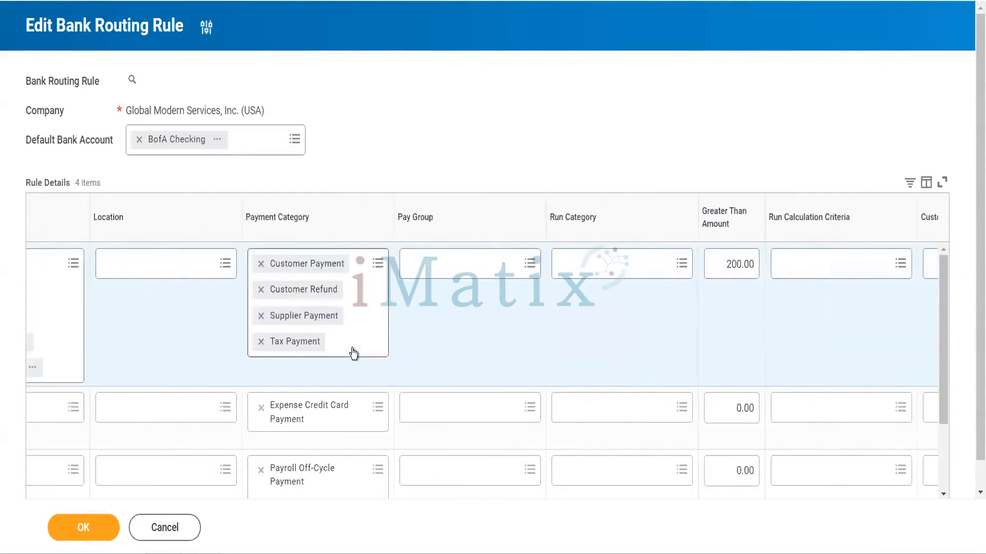
{"action": "scroll", "coordinate": [353, 353], "scroll_direction": "left", "scroll_amount": 3}
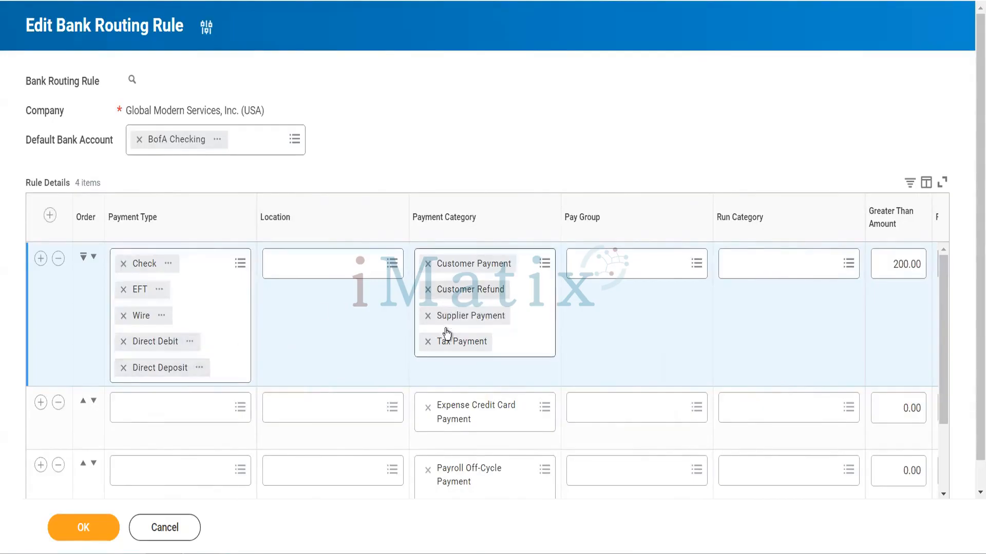
{"action": "left_click", "coordinate": [84, 532]}
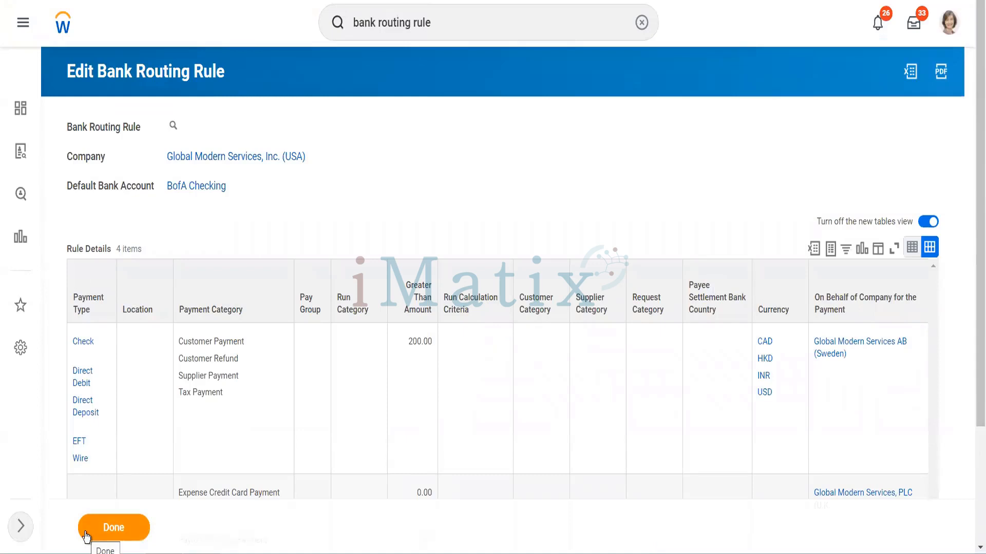
{"action": "left_click", "coordinate": [86, 534]}
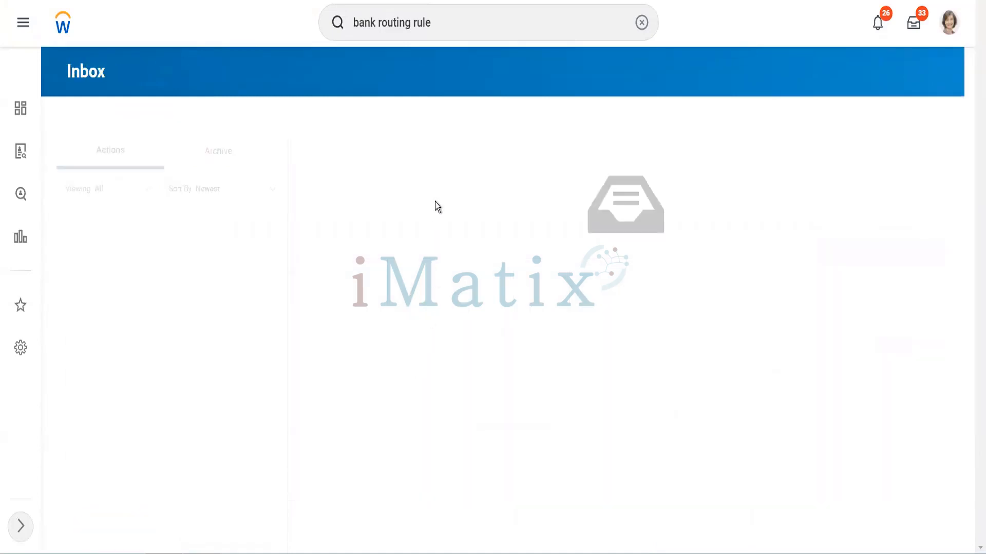
Search for "cr sett run" in place of the earlier search text and open the Create Settlement Run task
{"action": "left_click", "coordinate": [477, 27]}
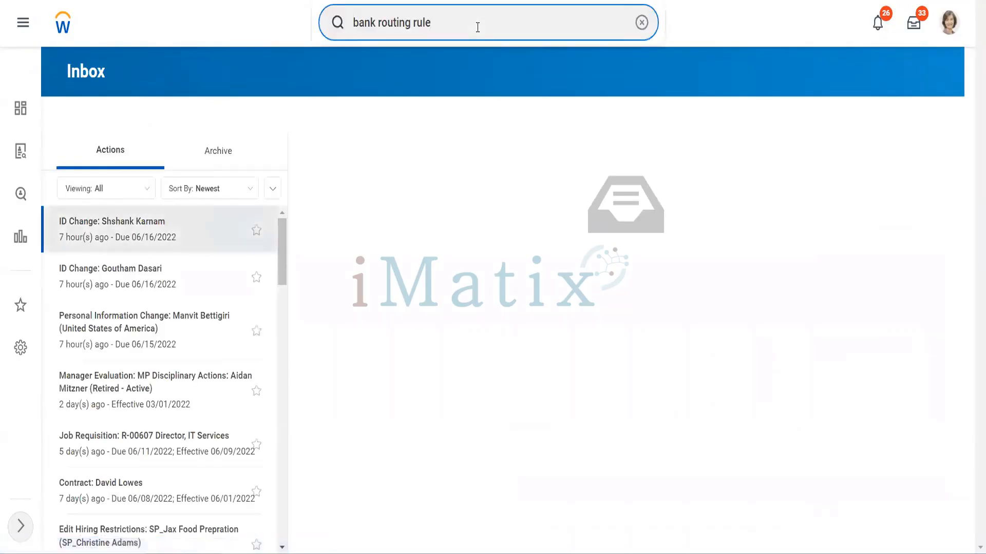
{"action": "key", "text": "BackSpace"}
{"action": "key", "text": "BackSpace"}
{"action": "key", "text": "BackSpace"}
{"action": "key", "text": "BackSpace"}
{"action": "key", "text": "BackSpace"}
{"action": "key", "text": "BackSpace"}
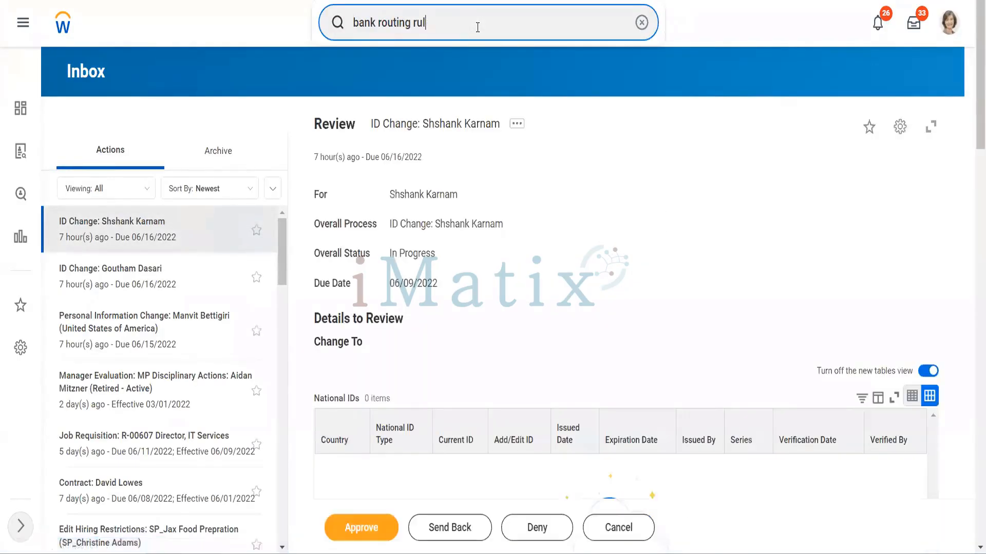
{"action": "key", "text": "BackSpace"}
{"action": "key", "text": "BackSpace"}
{"action": "key", "text": "BackSpace"}
{"action": "key", "text": "BackSpace"}
{"action": "key", "text": "BackSpace"}
{"action": "key", "text": "BackSpace"}
{"action": "key", "text": "BackSpace"}
{"action": "key", "text": "BackSpace"}
{"action": "key", "text": "BackSpace"}
{"action": "key", "text": "BackSpace"}
{"action": "key", "text": "BackSpace"}
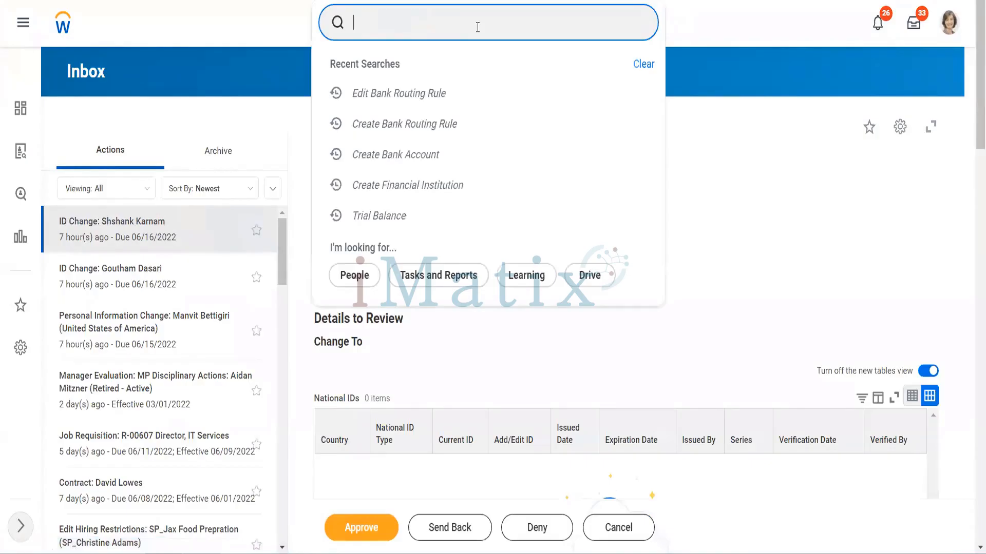
{"action": "type", "text": "cr sett run"}
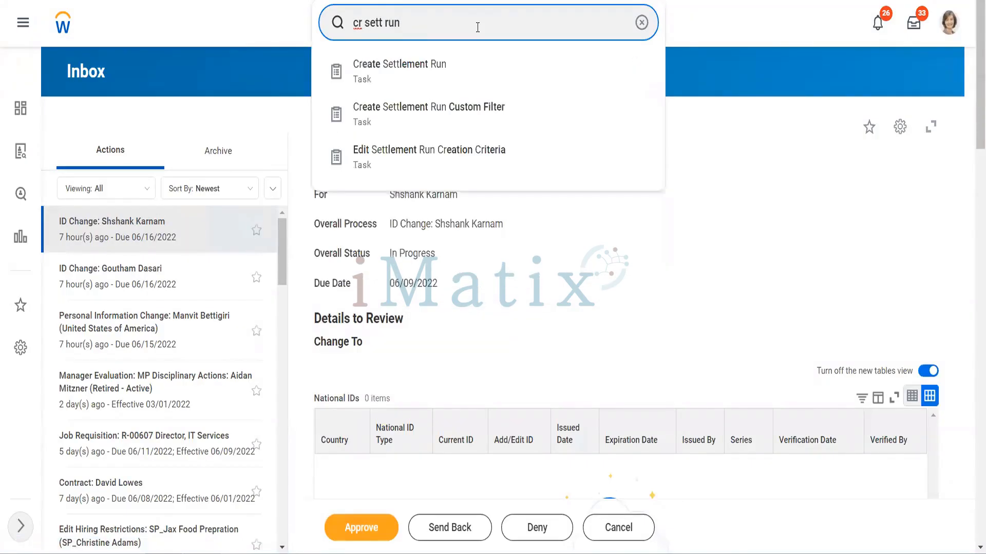
{"action": "key", "text": "Return"}
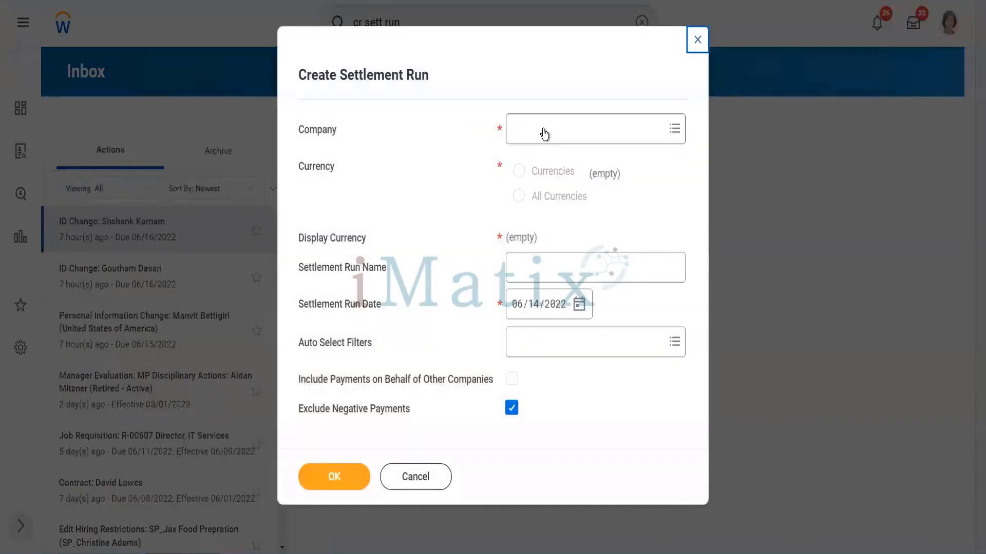
Set the settlement run's company to Global Modern Services, Inc. (USA)
{"action": "left_click", "coordinate": [544, 129]}
{"action": "type", "text": "gm"}
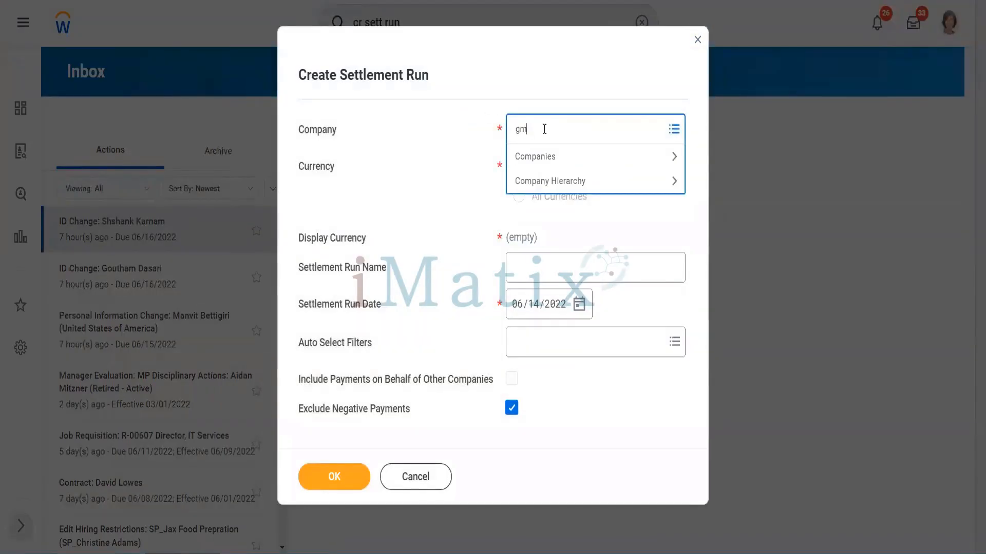
{"action": "type", "text": "s usa"}
{"action": "key", "text": "Return"}
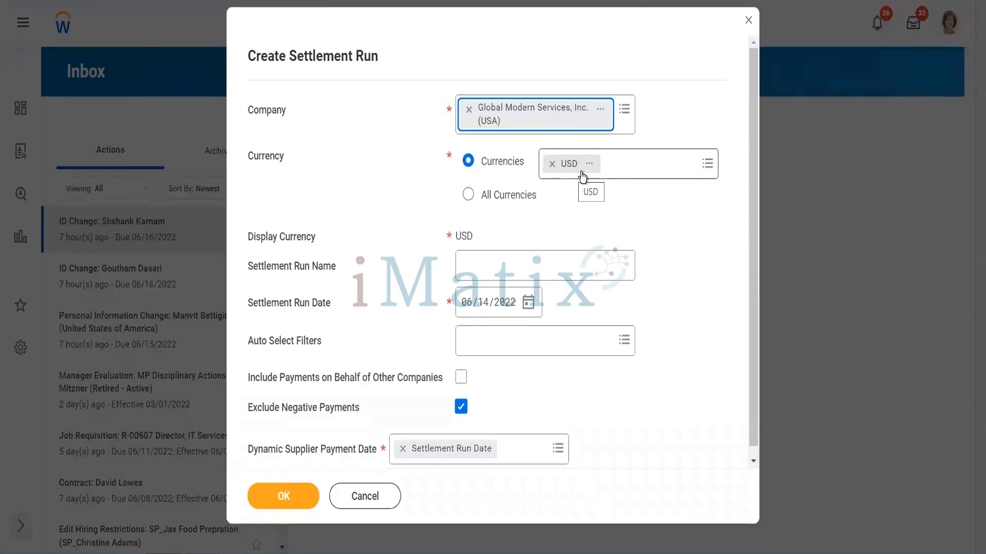
Name the settlement run "Supp Inv Payments USA"
{"action": "left_click", "coordinate": [480, 262]}
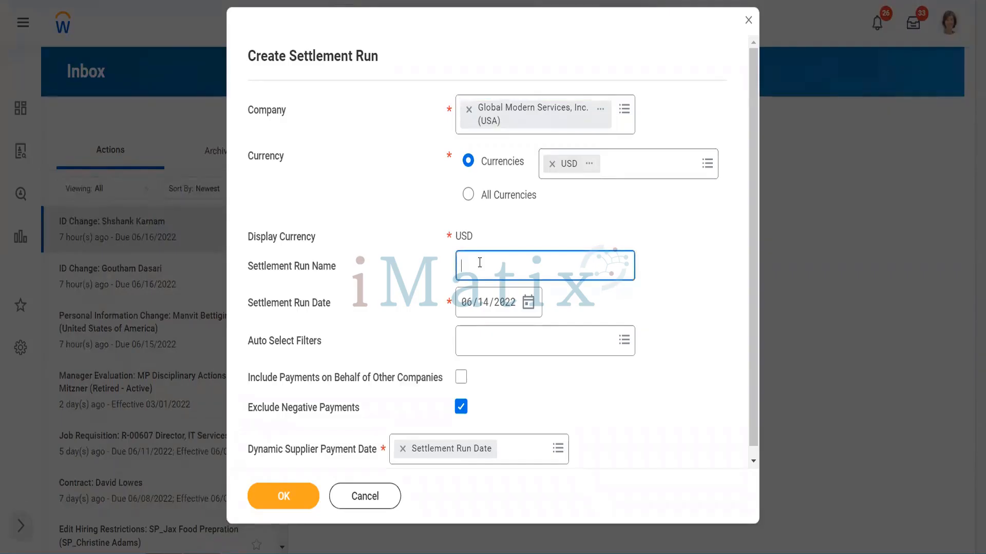
{"action": "type", "text": "Supp Inv Payments USA"}
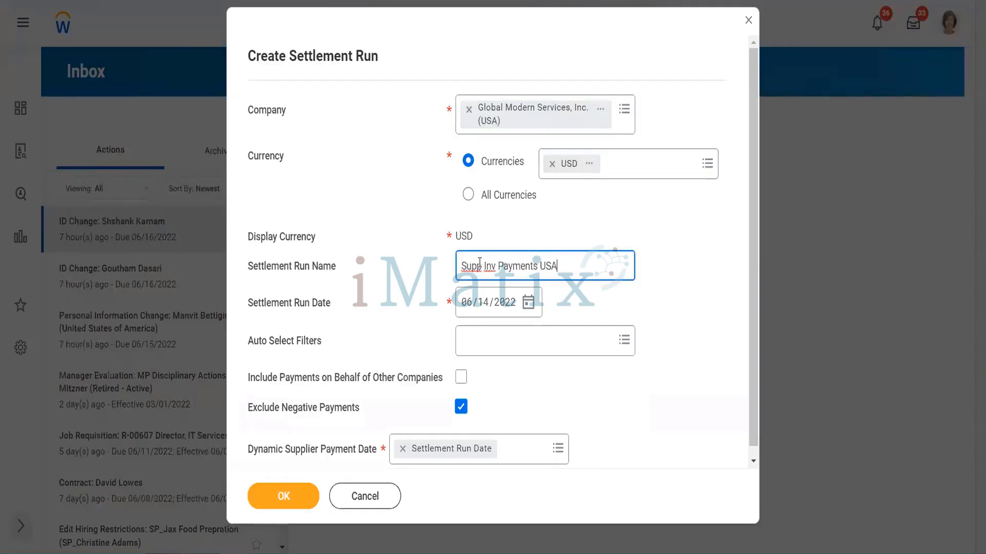
{"action": "key", "text": "Tab"}
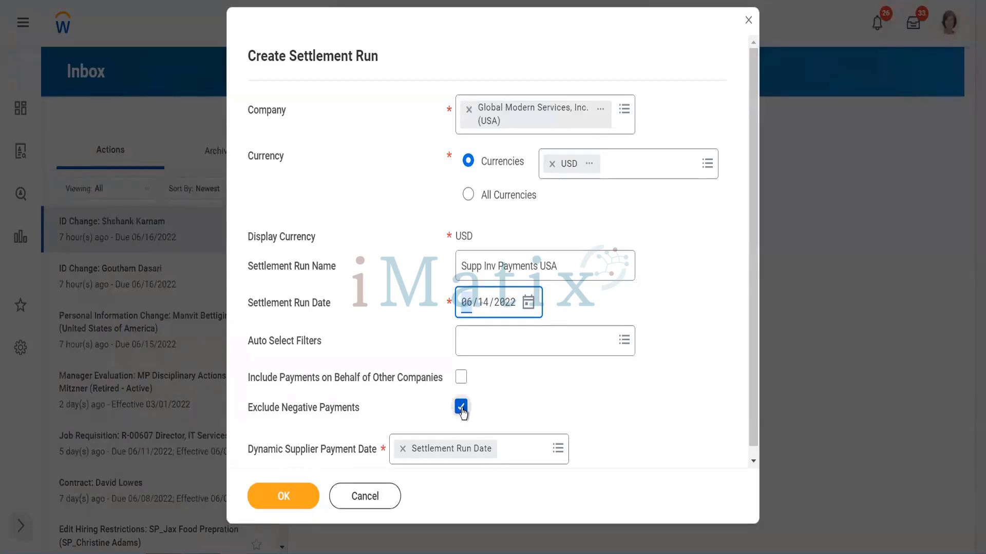
Review the Dynamic Supplier Payment Date options, keep Settlement Run Date and create the settlement run
{"action": "scroll", "coordinate": [463, 413], "scroll_direction": "down", "scroll_amount": 1}
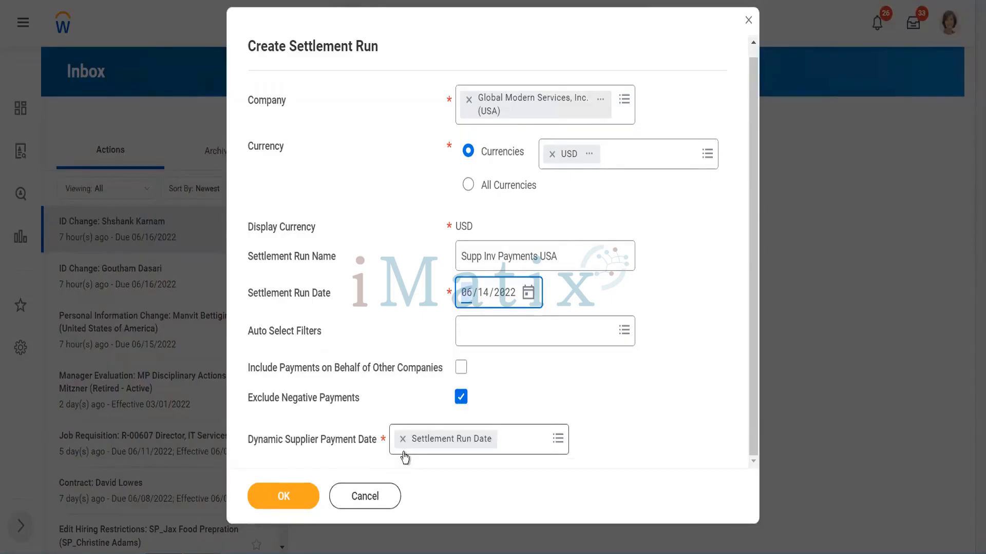
{"action": "left_click", "coordinate": [510, 438]}
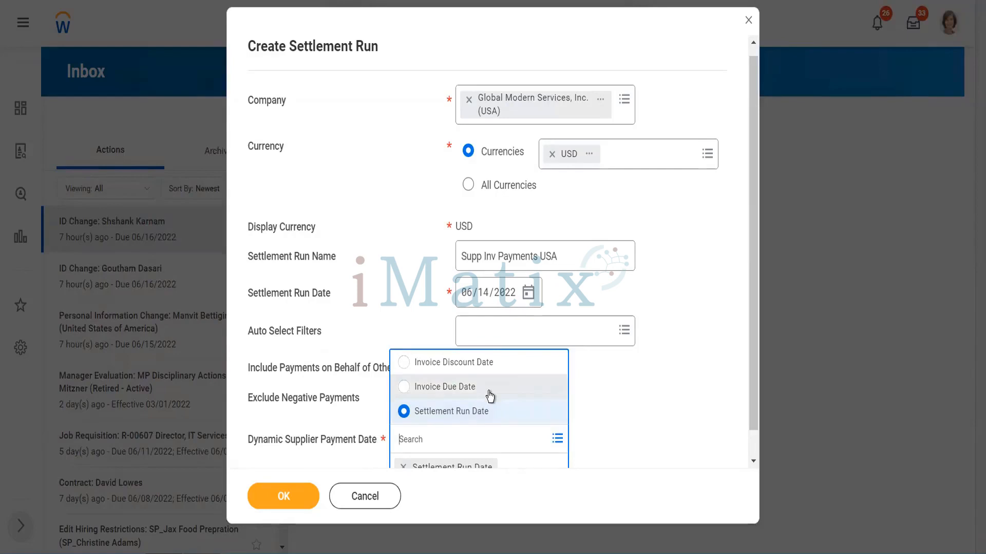
{"action": "left_click", "coordinate": [623, 448]}
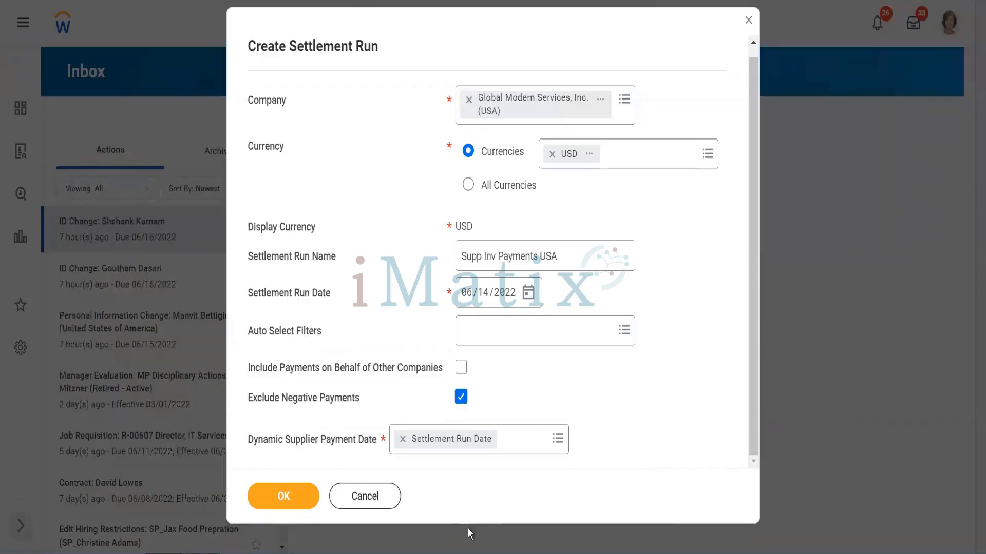
{"action": "left_click", "coordinate": [271, 507]}
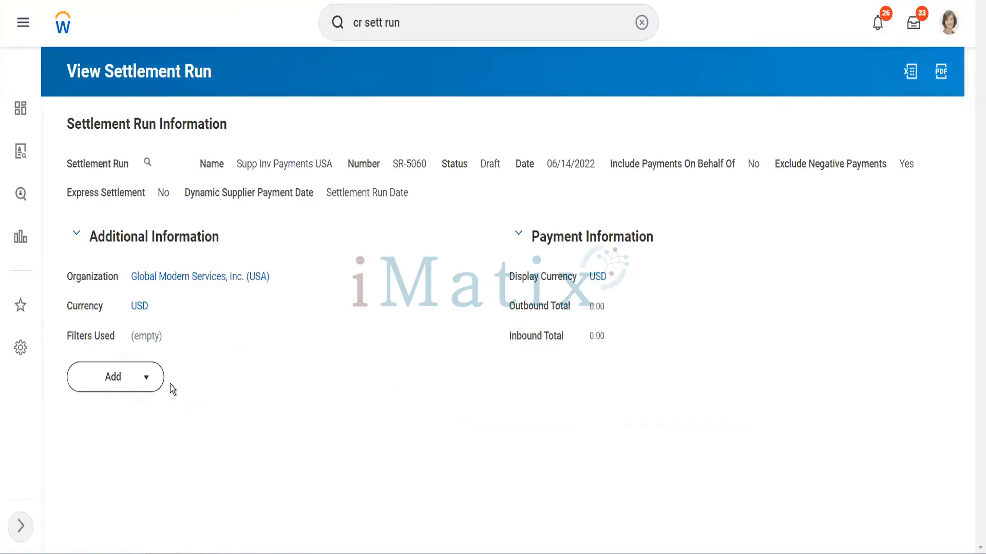
Start adding supplier invoices to the settlement run and search for them in Summarized View without extra criteria
{"action": "left_click", "coordinate": [146, 380]}
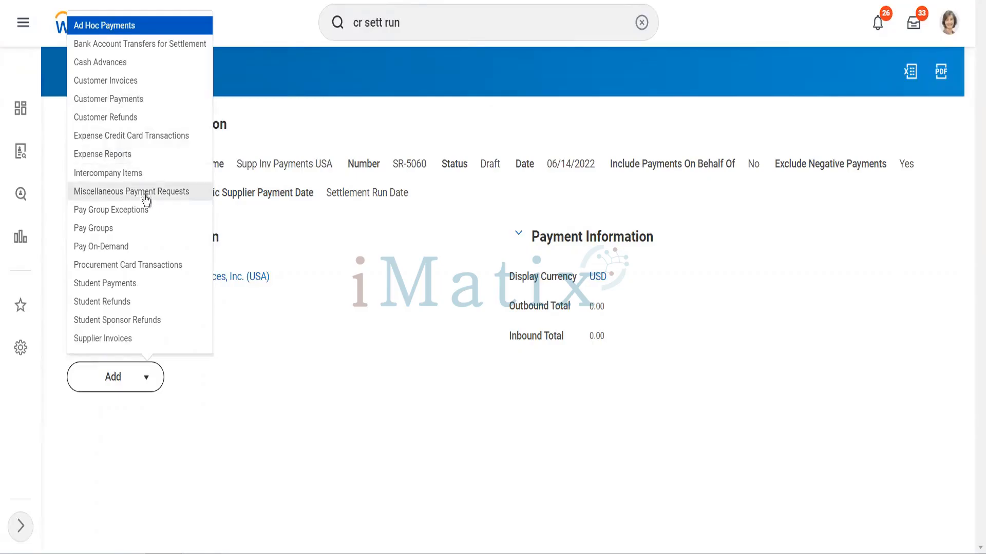
{"action": "left_click", "coordinate": [130, 340]}
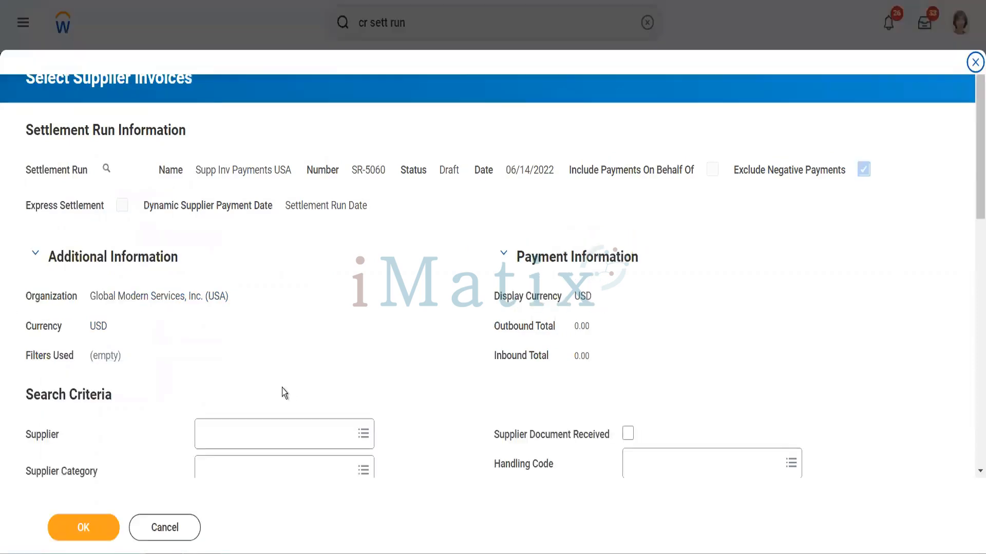
{"action": "scroll", "coordinate": [282, 388], "scroll_direction": "down", "scroll_amount": 8}
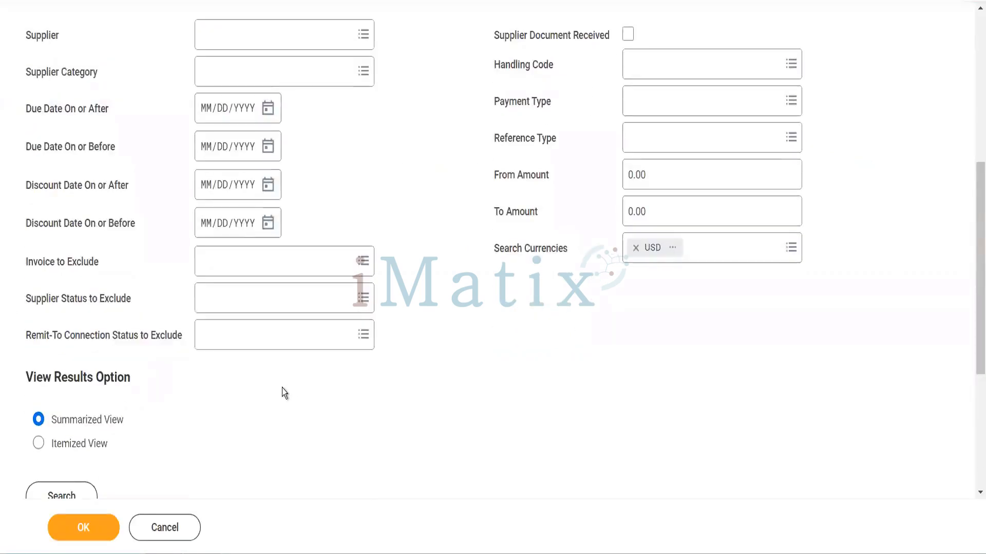
{"action": "scroll", "coordinate": [282, 388], "scroll_direction": "down", "scroll_amount": 5}
{"action": "left_click", "coordinate": [79, 250]}
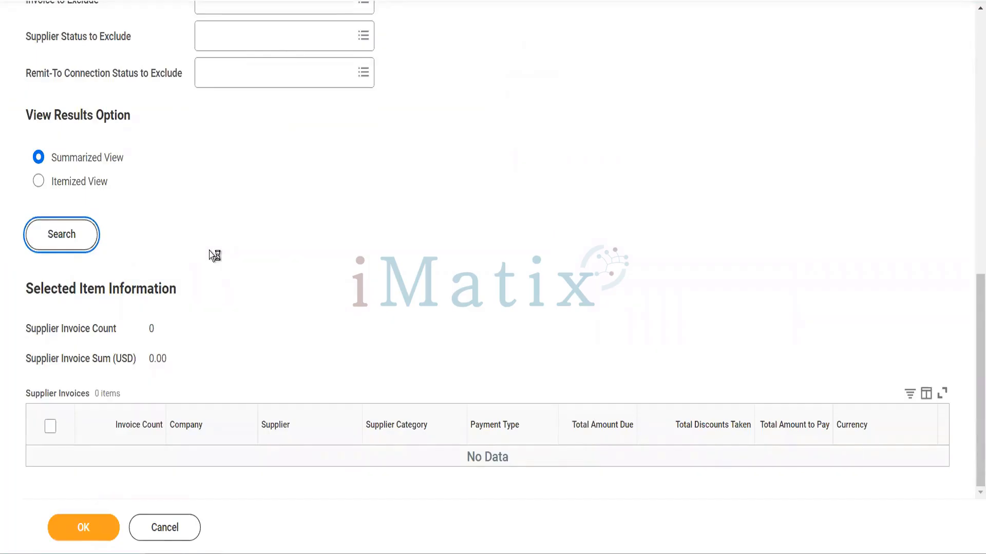
{"action": "scroll", "coordinate": [210, 255], "scroll_direction": "down", "scroll_amount": 8}
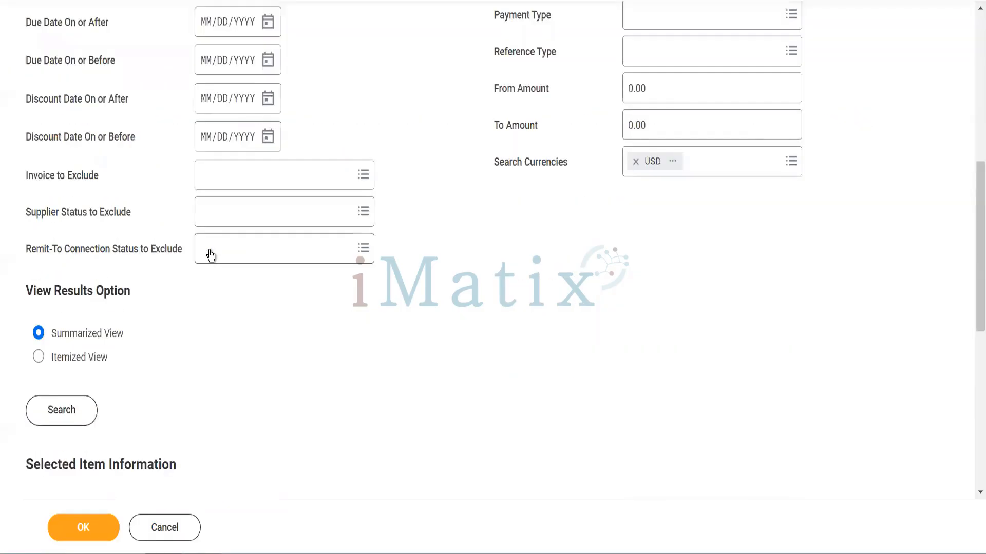
{"action": "scroll", "coordinate": [210, 255], "scroll_direction": "down", "scroll_amount": 9}
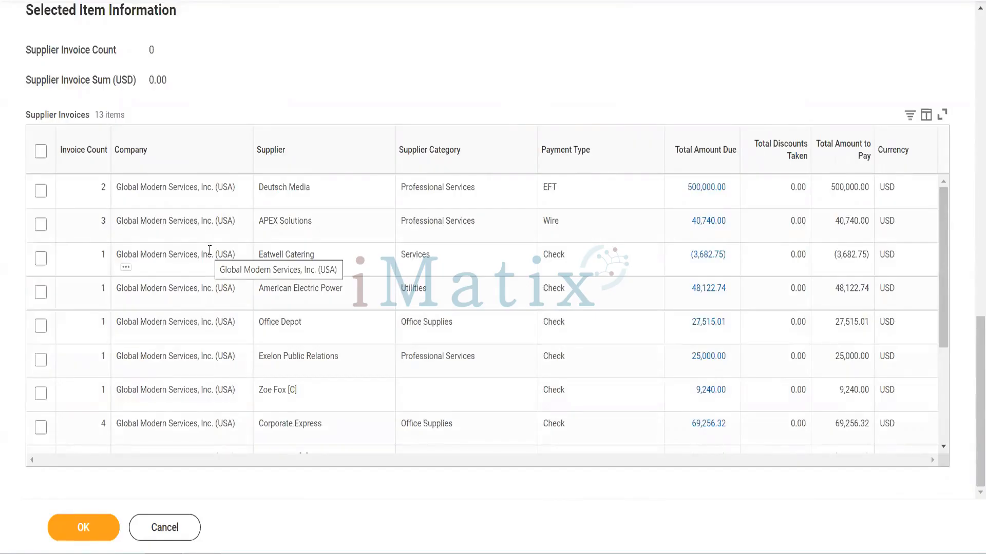
Select the APEX Solutions supplier invoices for the run, view the details behind their total amount due and close them
{"action": "left_click", "coordinate": [41, 224]}
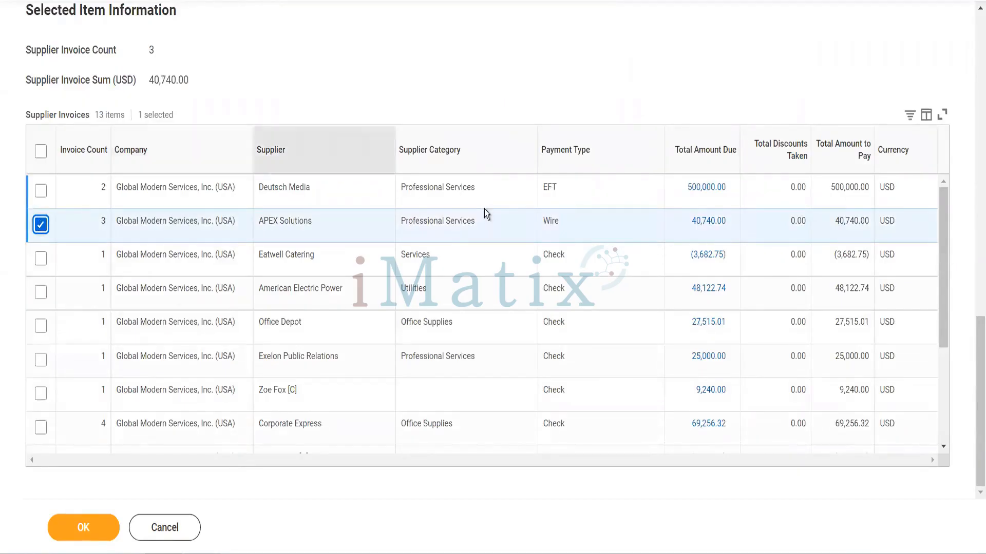
{"action": "mouse_move", "coordinate": [729, 225]}
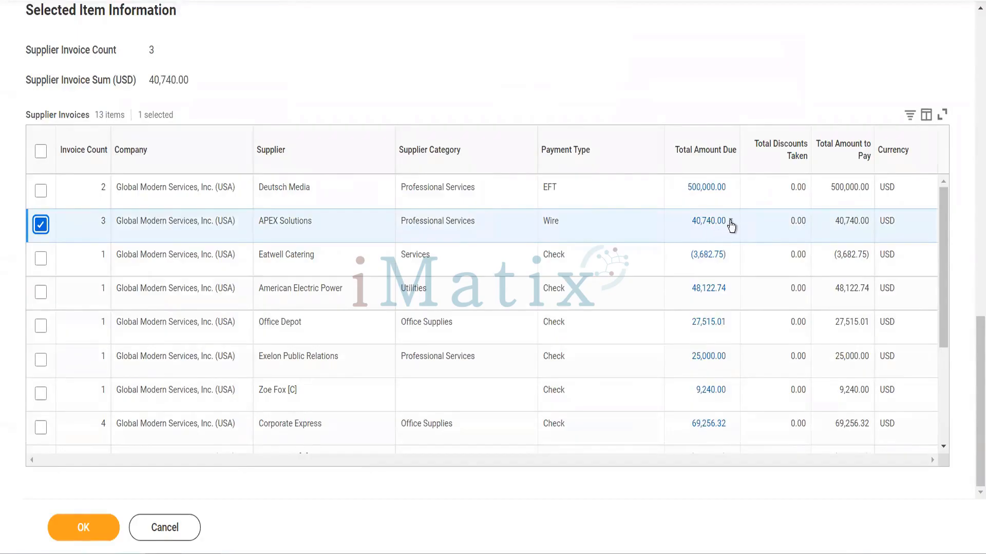
{"action": "left_click", "coordinate": [730, 222]}
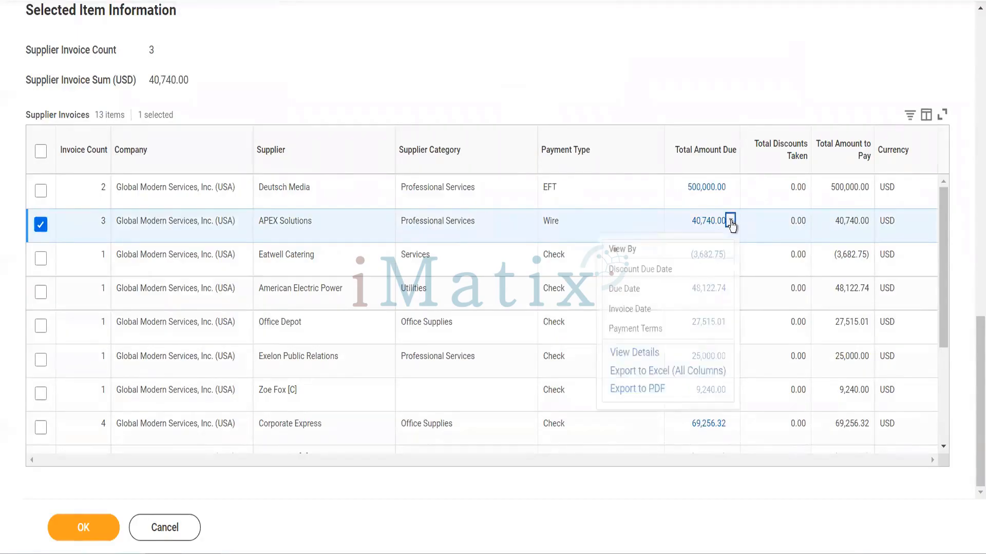
{"action": "left_click", "coordinate": [635, 353]}
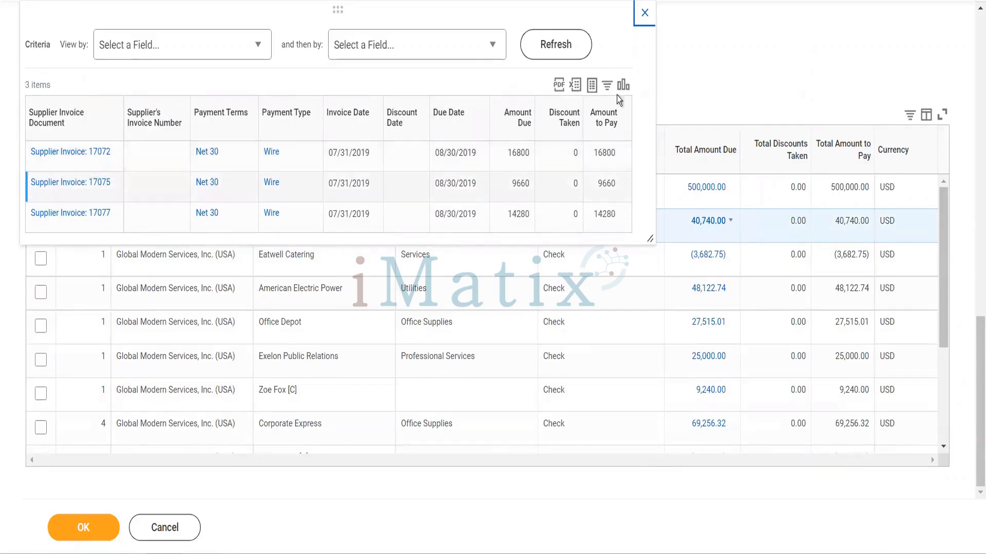
{"action": "left_click", "coordinate": [644, 15]}
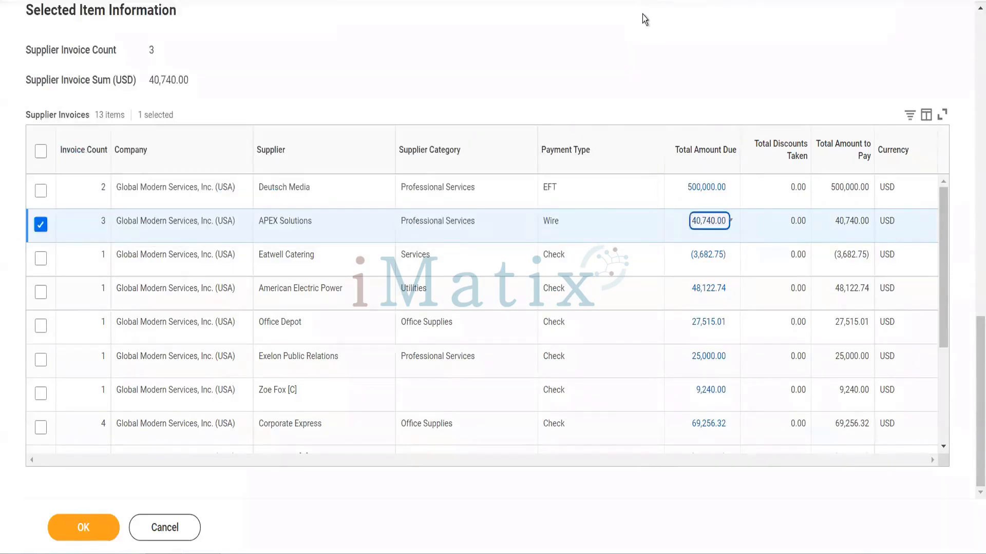
Add the selected APEX Solutions supplier invoices to the settlement run and process the run
{"action": "left_click", "coordinate": [84, 531]}
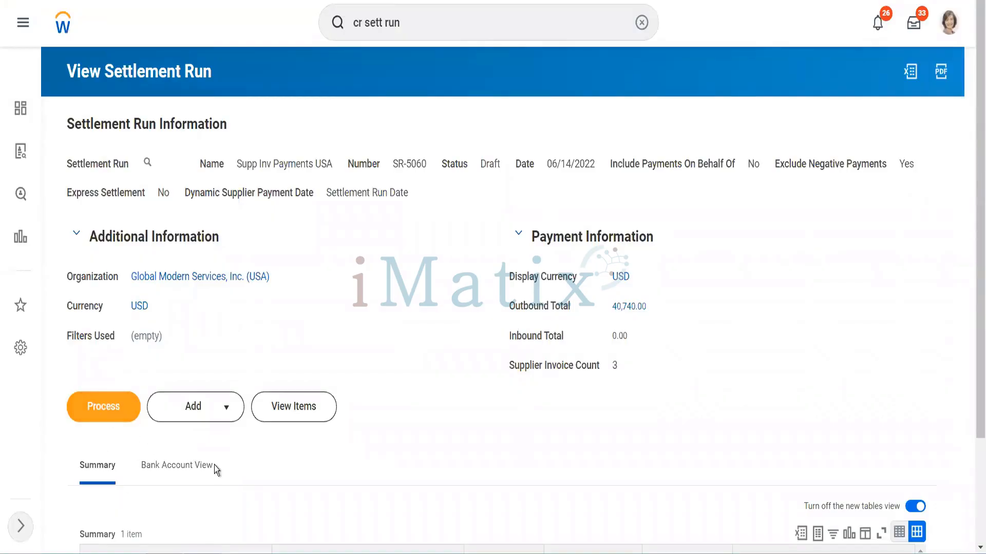
{"action": "scroll", "coordinate": [214, 465], "scroll_direction": "down", "scroll_amount": 3}
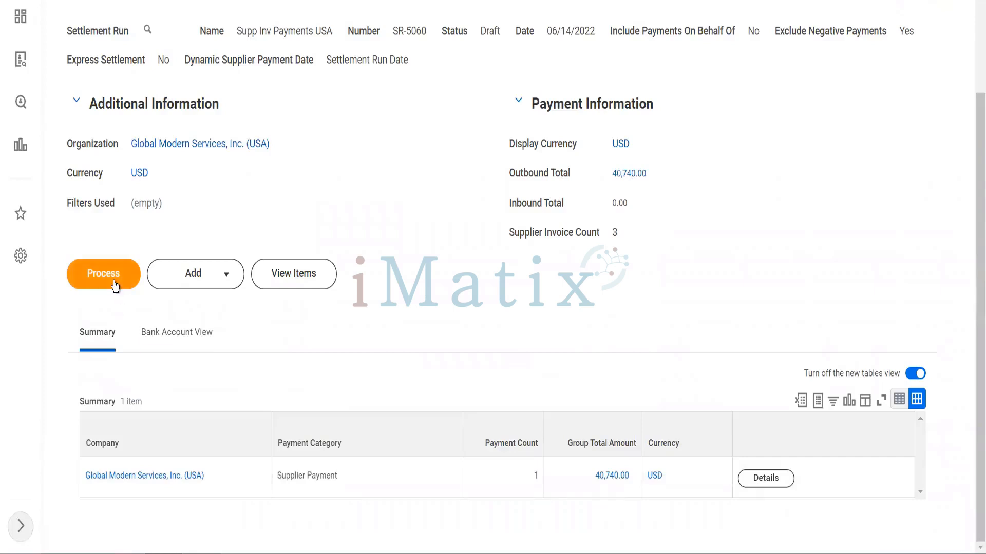
{"action": "left_click", "coordinate": [114, 284]}
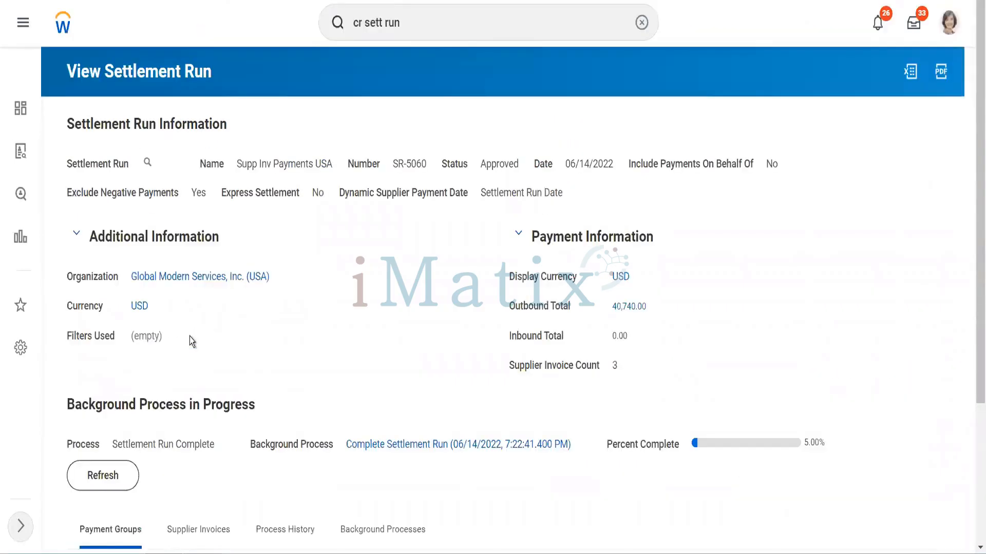
Refresh the settlement run's background process and review its payment groups and process history
{"action": "scroll", "coordinate": [191, 342], "scroll_direction": "down", "scroll_amount": 4}
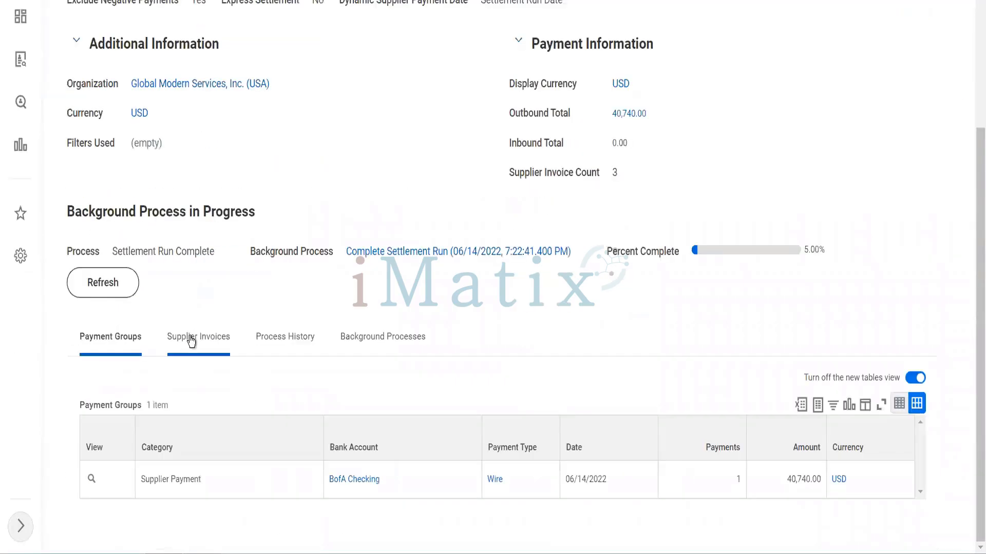
{"action": "left_click", "coordinate": [95, 284]}
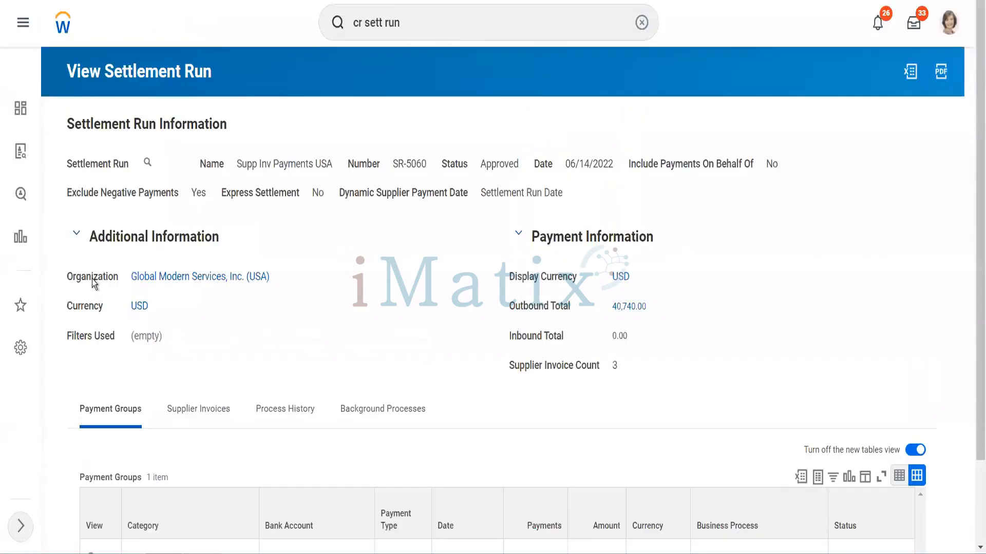
{"action": "scroll", "coordinate": [94, 284], "scroll_direction": "down", "scroll_amount": 2}
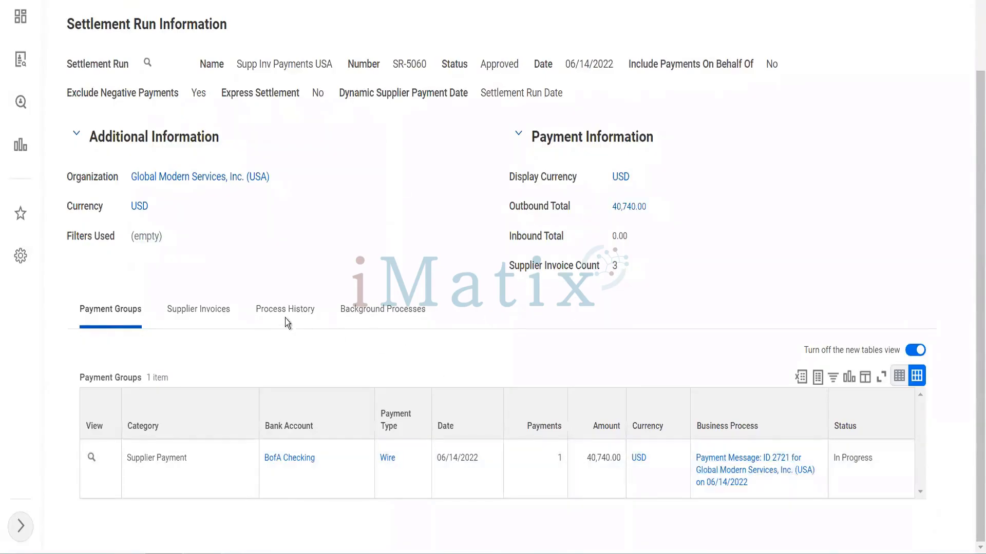
{"action": "left_click", "coordinate": [286, 321]}
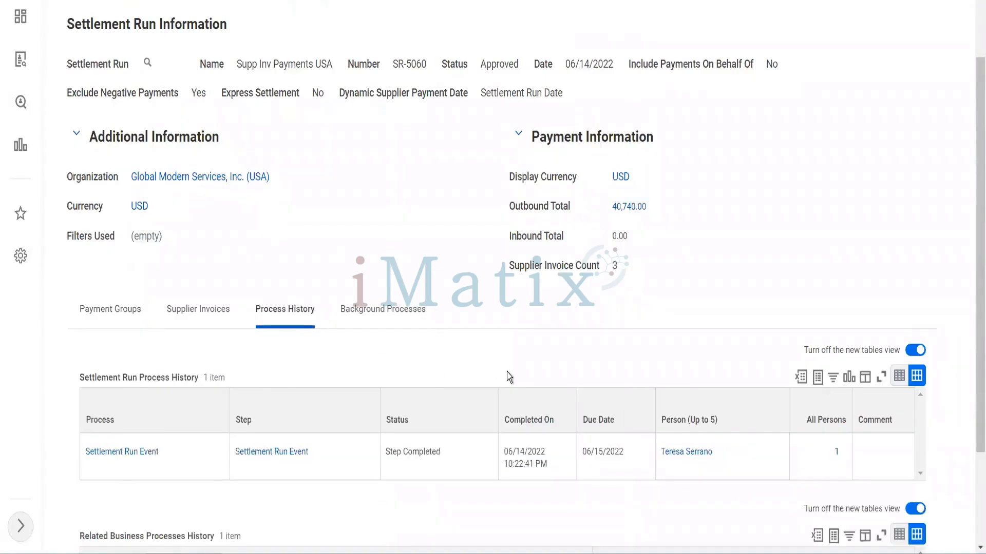
{"action": "scroll", "coordinate": [508, 377], "scroll_direction": "down", "scroll_amount": 3}
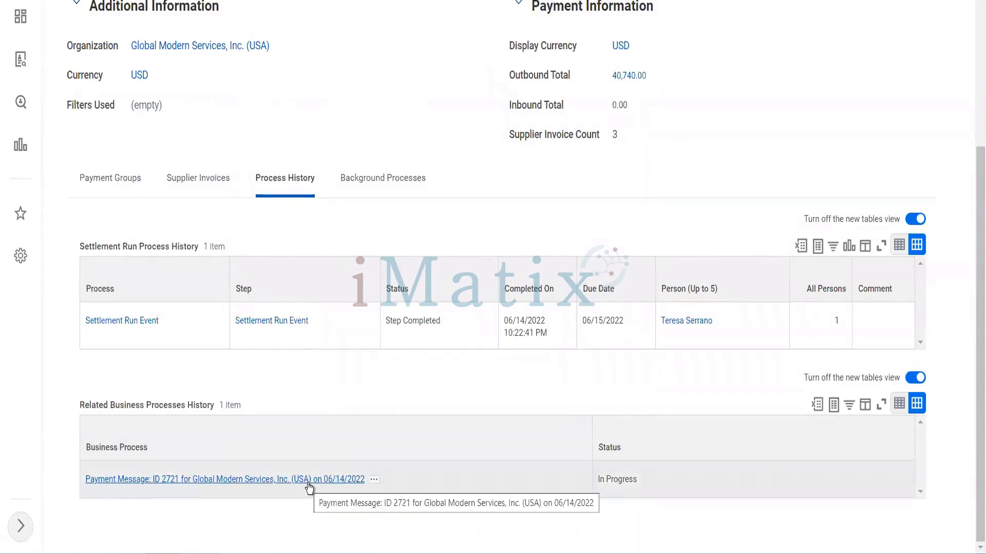
{"action": "scroll", "coordinate": [244, 280], "scroll_direction": "up", "scroll_amount": 5}
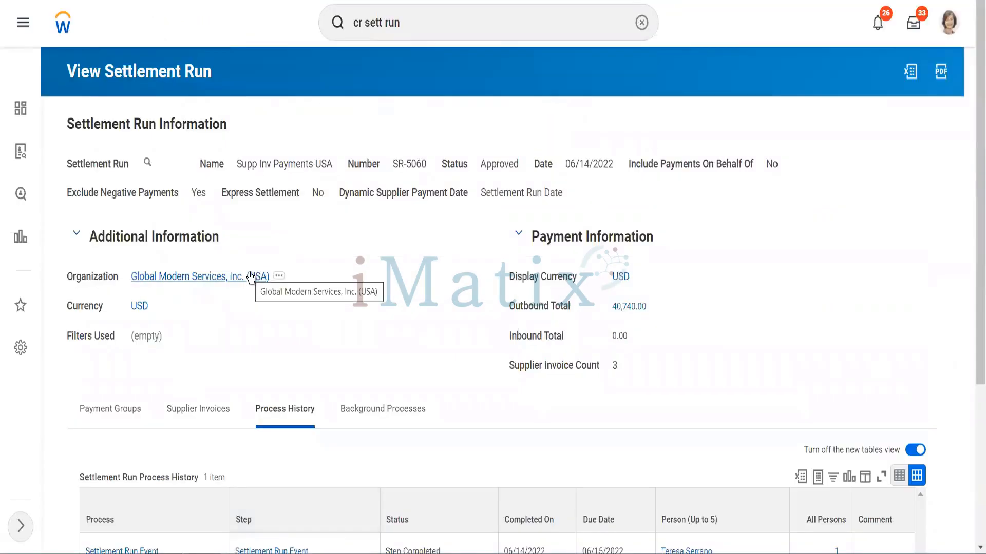
{"action": "scroll", "coordinate": [251, 278], "scroll_direction": "down", "scroll_amount": 5}
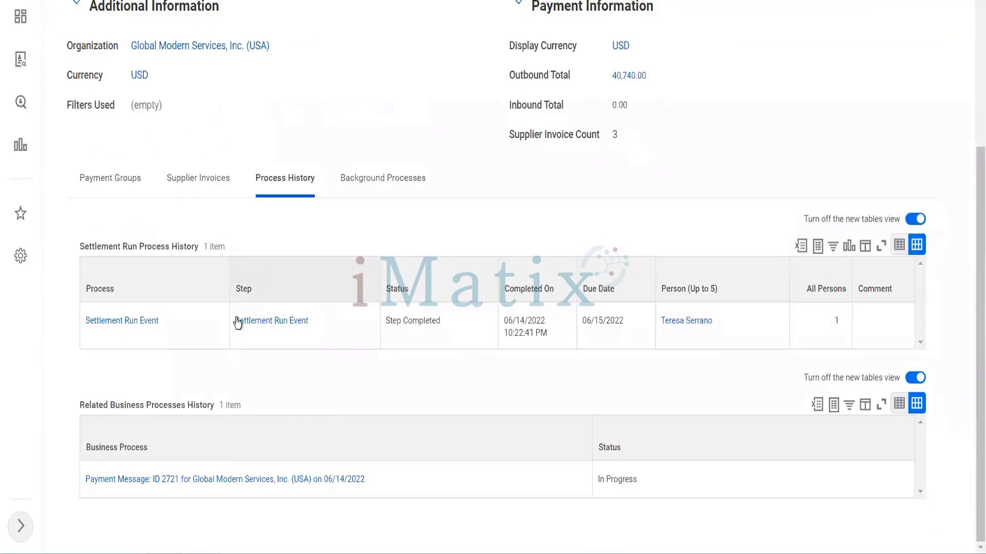
Open the related payment message event in a separate tab and review its documents and process history
{"action": "right_click", "coordinate": [230, 480]}
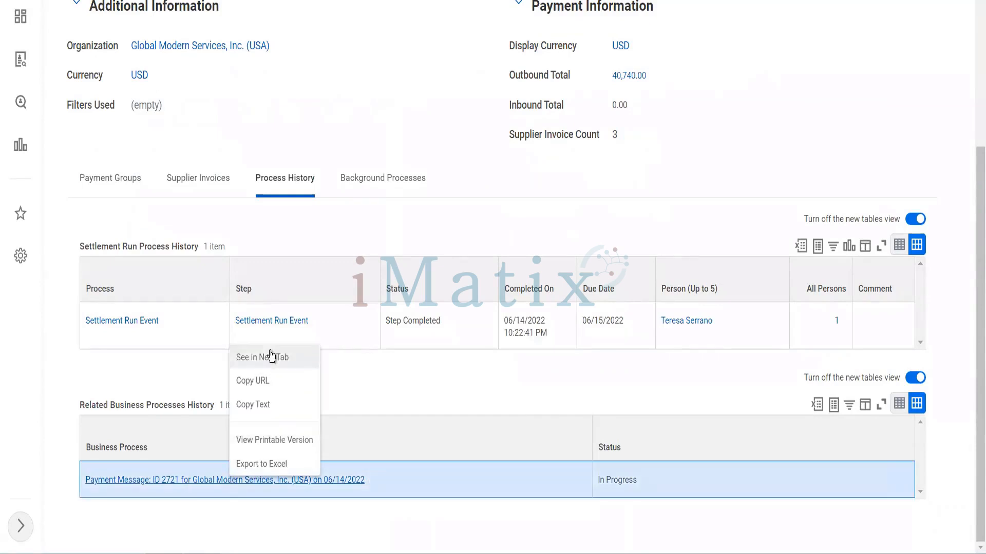
{"action": "left_click", "coordinate": [271, 357]}
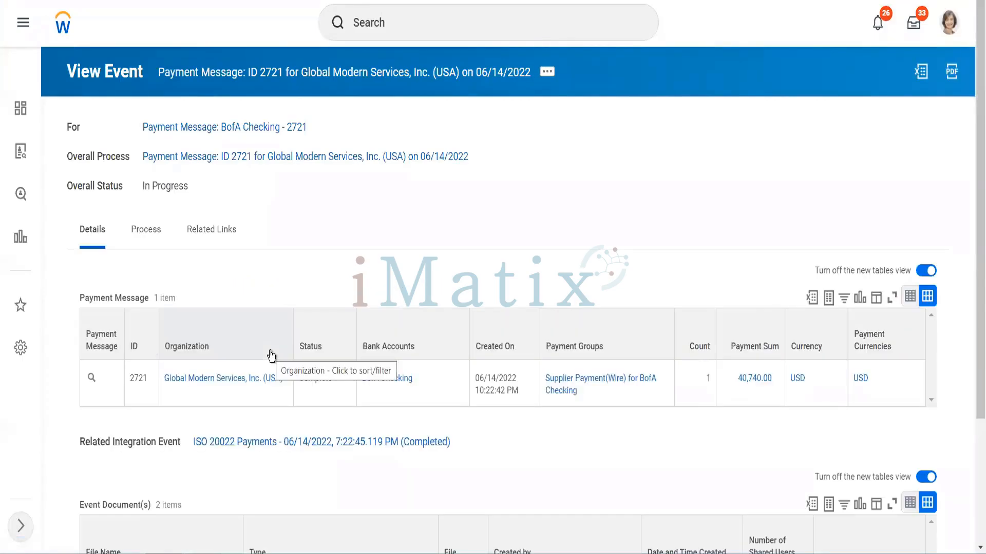
{"action": "scroll", "coordinate": [271, 354], "scroll_direction": "down", "scroll_amount": 3}
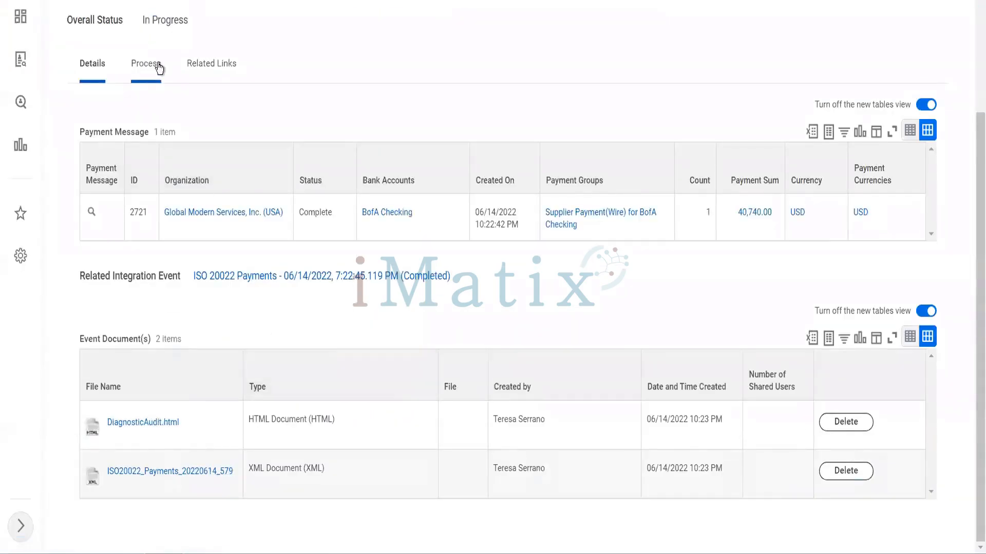
{"action": "left_click", "coordinate": [154, 63]}
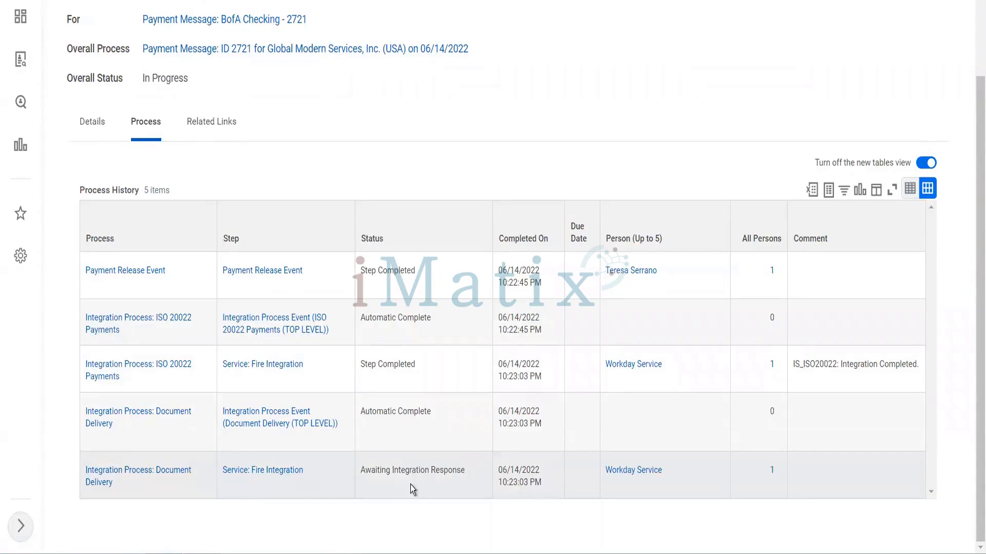
{"action": "scroll", "coordinate": [411, 485], "scroll_direction": "up", "scroll_amount": 3}
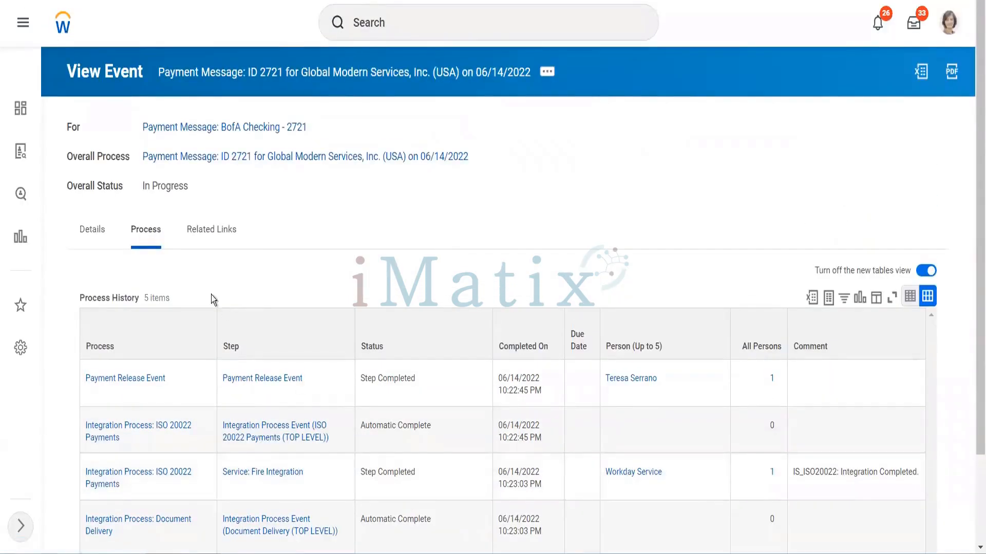
Return to the event's details and view the payment message's actions, including Cancel Payments and Resend, without choosing any
{"action": "left_click", "coordinate": [95, 232]}
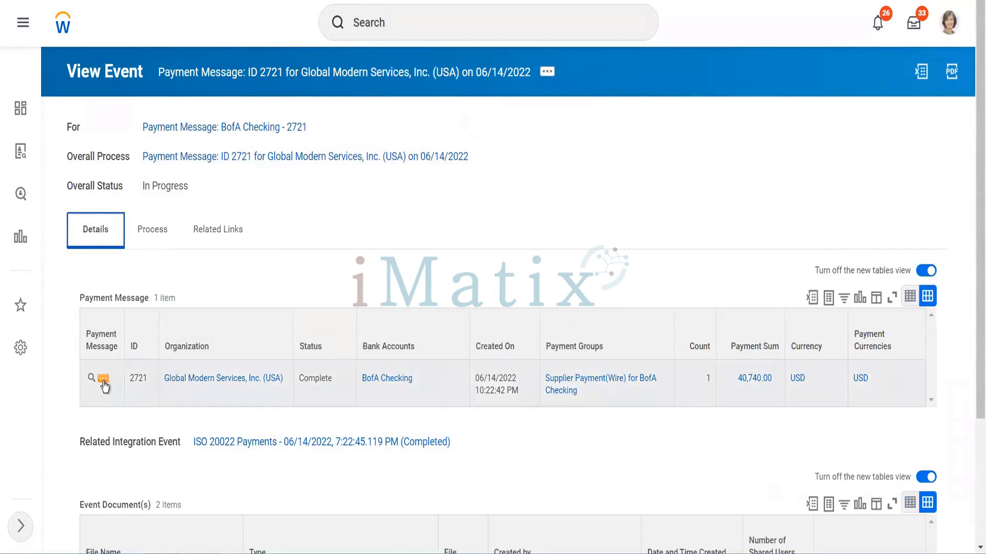
{"action": "left_click", "coordinate": [103, 383]}
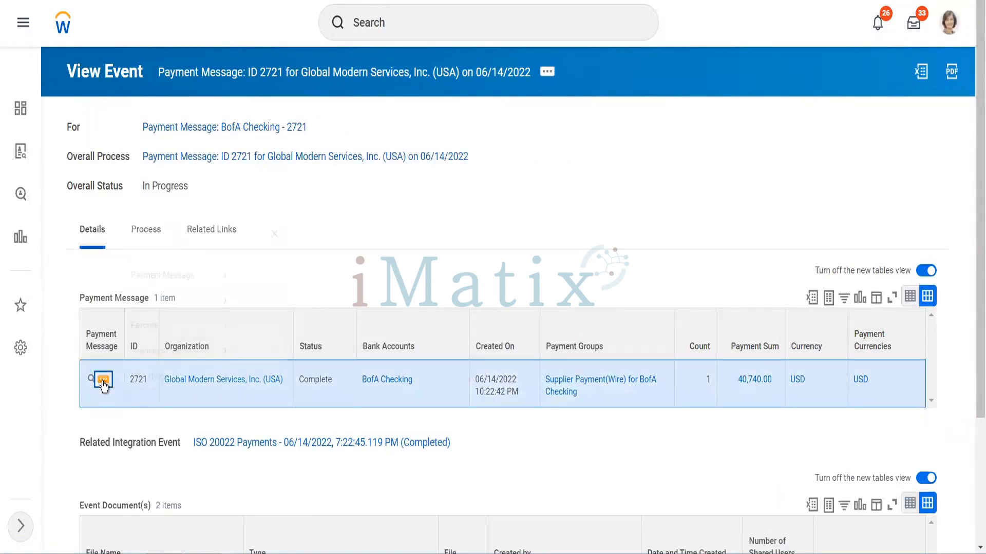
{"action": "mouse_move", "coordinate": [216, 93]}
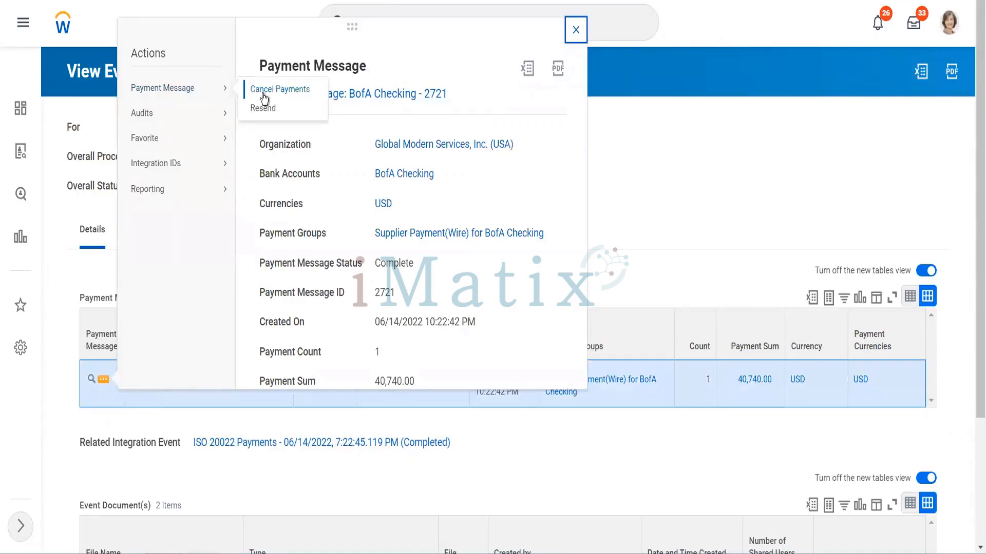
{"action": "left_click", "coordinate": [605, 183]}
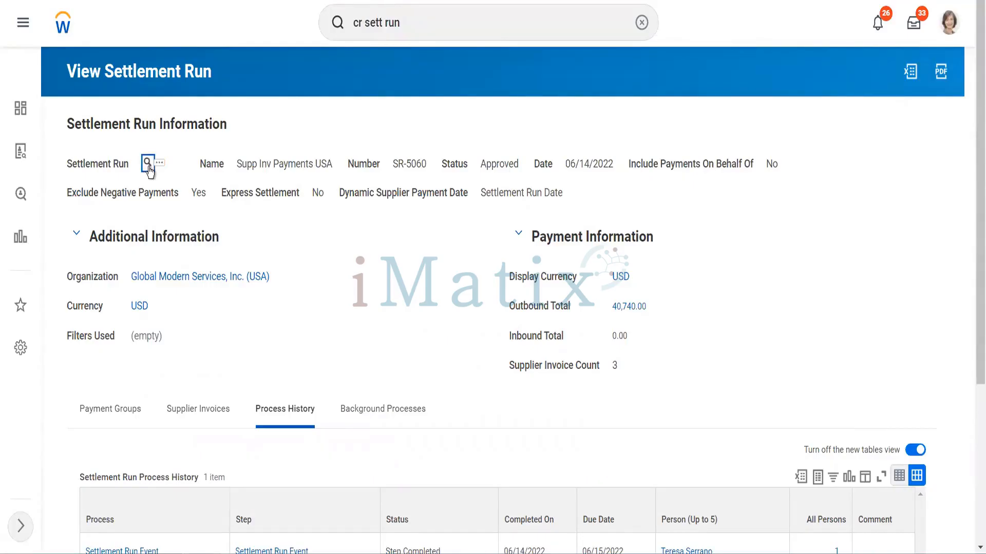
Reload the settlement run and view the details and available actions of its supplier payment group, then close them
{"action": "left_click", "coordinate": [147, 164]}
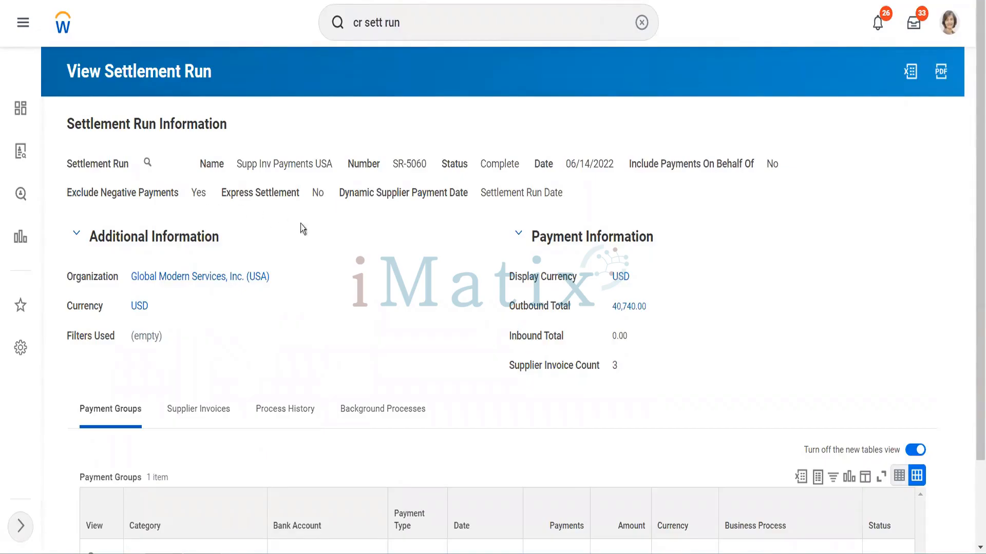
{"action": "scroll", "coordinate": [323, 249], "scroll_direction": "down", "scroll_amount": 2}
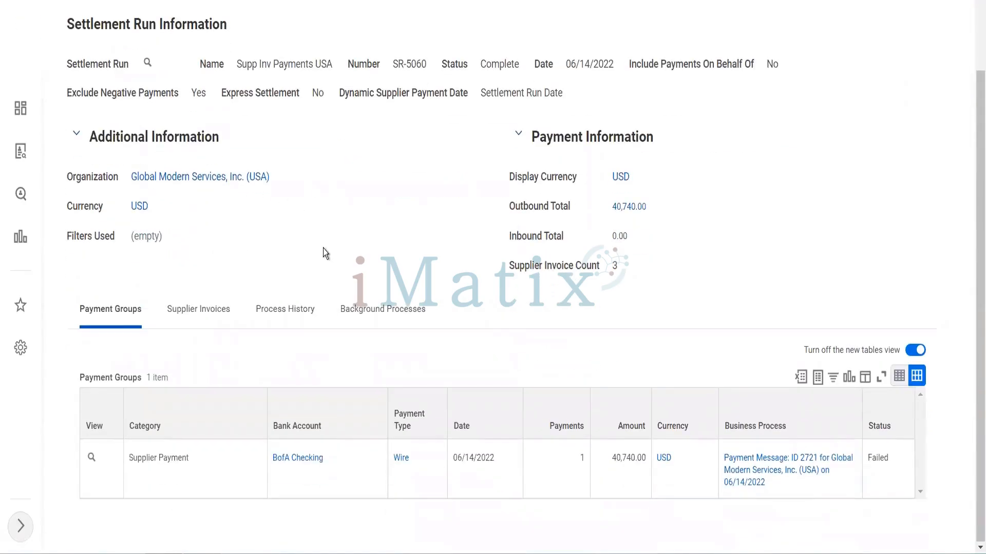
{"action": "mouse_move", "coordinate": [104, 455]}
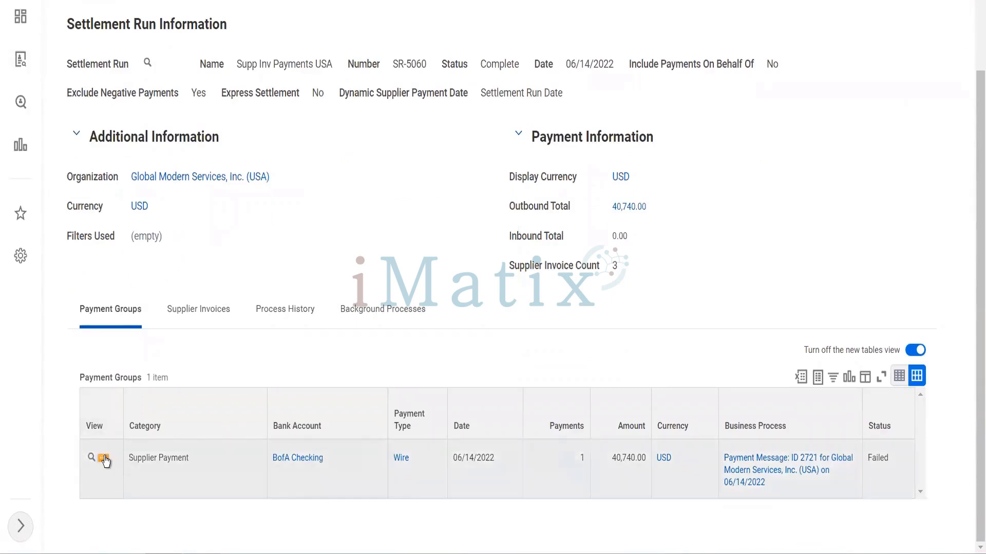
{"action": "left_click", "coordinate": [105, 460]}
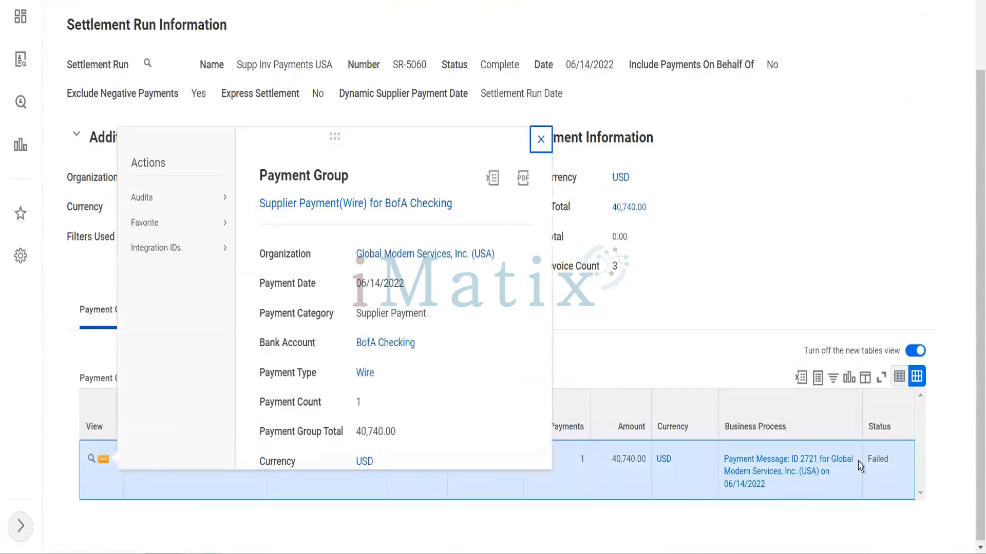
{"action": "left_click", "coordinate": [786, 239]}
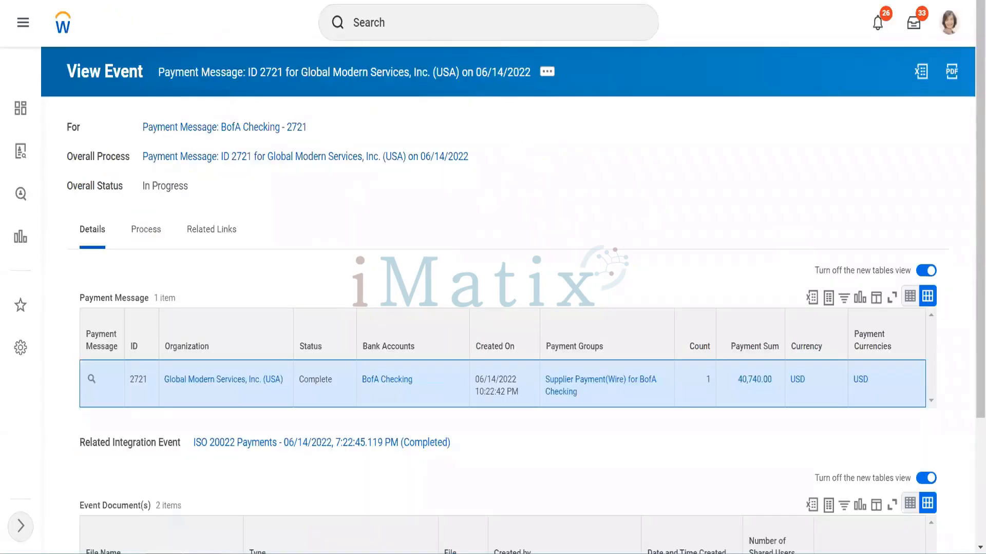
Refresh the payment message event and examine the comment on the Document Delivery step in its process history
{"action": "key", "text": "F5"}
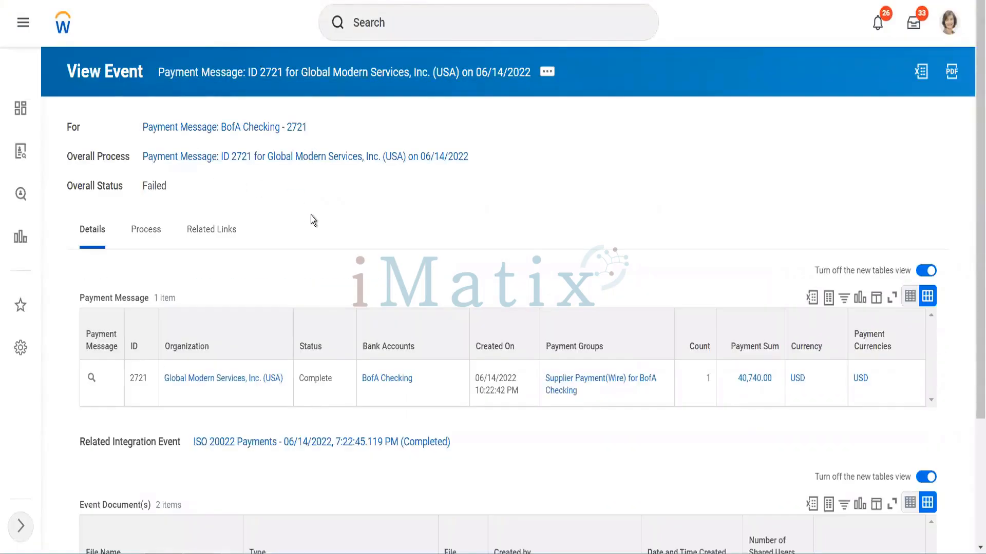
{"action": "scroll", "coordinate": [359, 252], "scroll_direction": "down", "scroll_amount": 3}
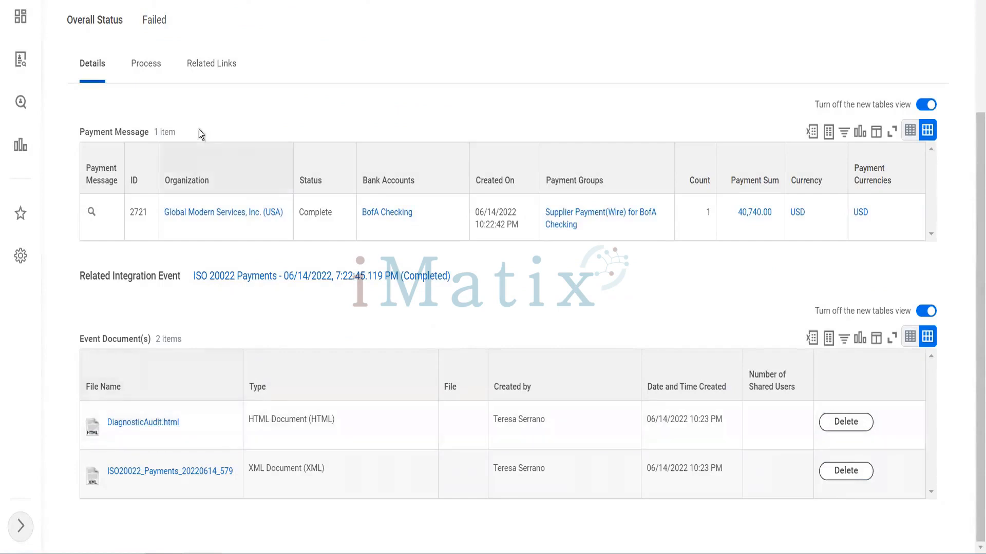
{"action": "left_click", "coordinate": [147, 65]}
{"action": "scroll", "coordinate": [340, 214], "scroll_direction": "down", "scroll_amount": 3}
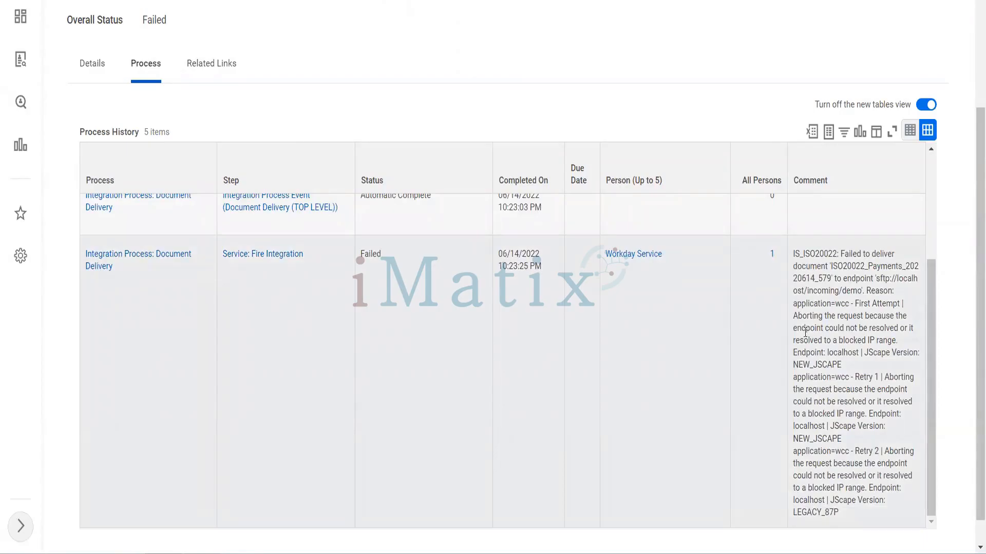
{"action": "left_click_drag", "start_coordinate": [805, 328], "coordinate": [869, 376]}
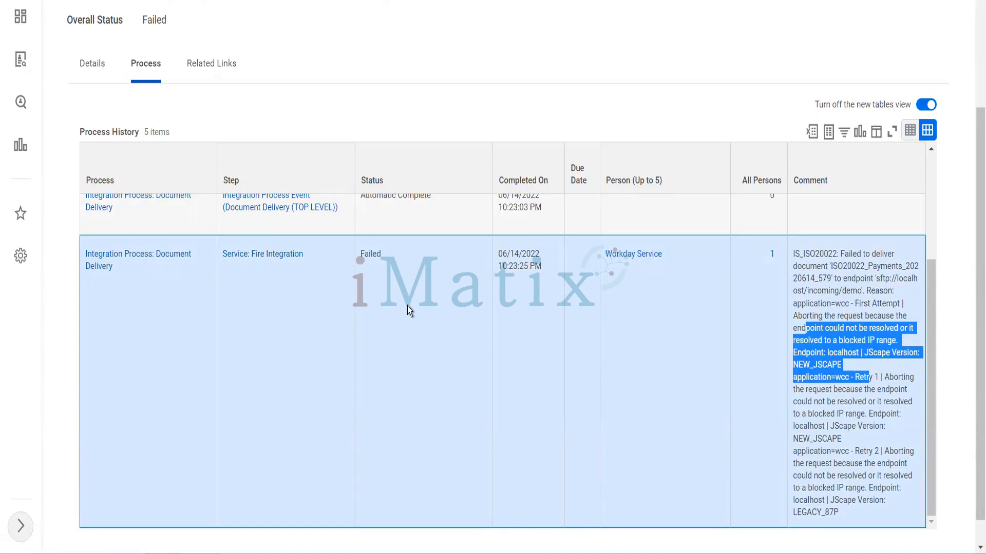
Find the Schedule Settlement Run task and start it with a Daily Recurrence run frequency
{"action": "scroll", "coordinate": [407, 306], "scroll_direction": "up", "scroll_amount": 5}
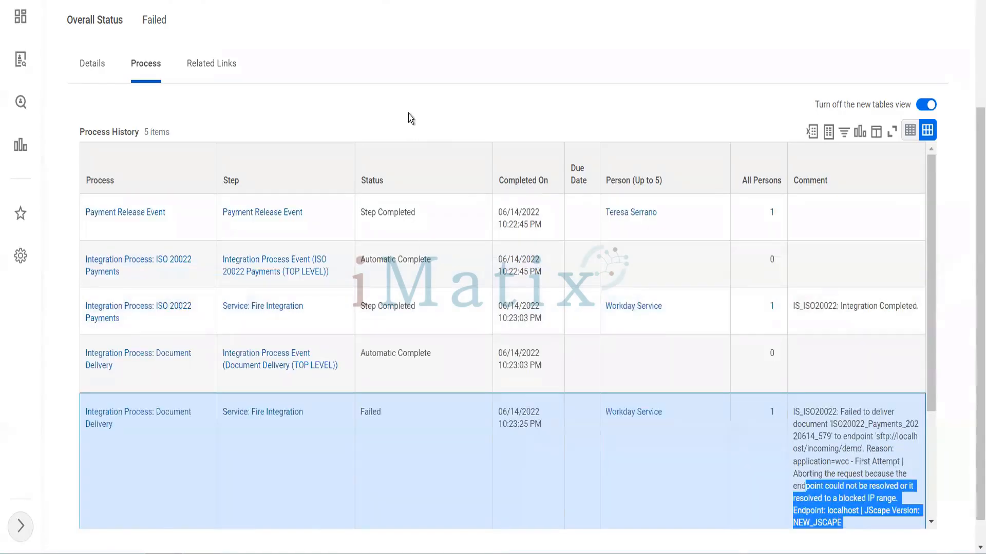
{"action": "scroll", "coordinate": [408, 113], "scroll_direction": "up", "scroll_amount": 3}
{"action": "right_click", "coordinate": [397, 35]}
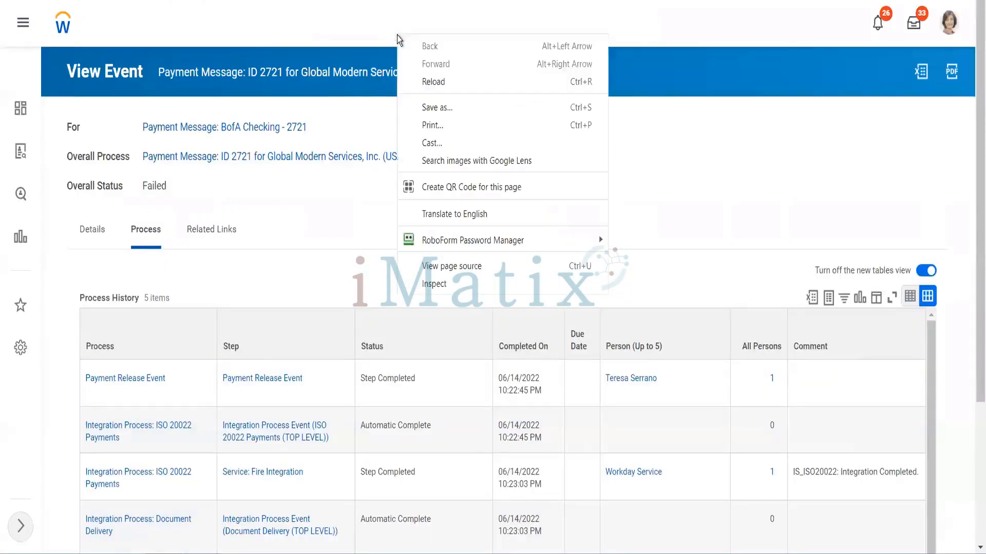
{"action": "left_click", "coordinate": [387, 25]}
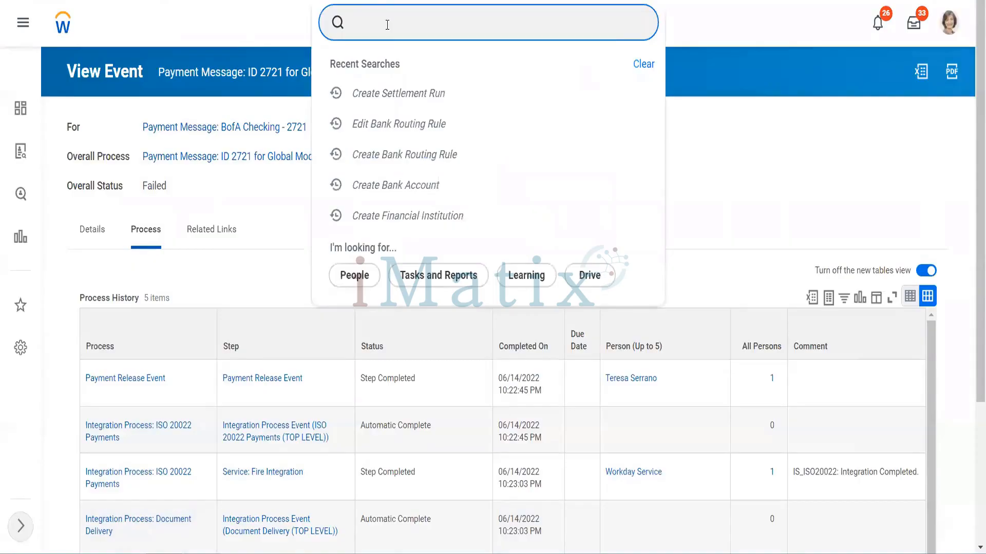
{"action": "type", "text": "schedule"}
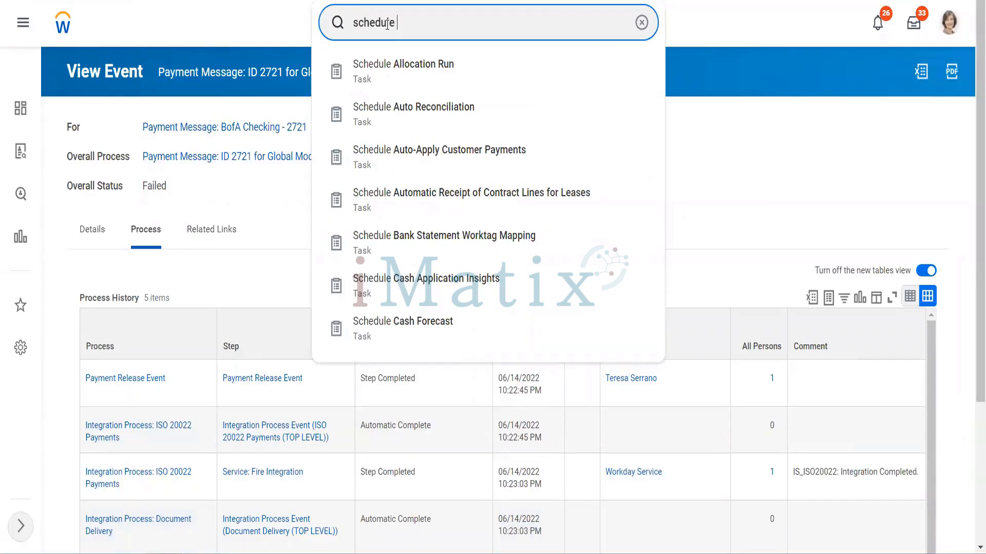
{"action": "type", "text": " sett"}
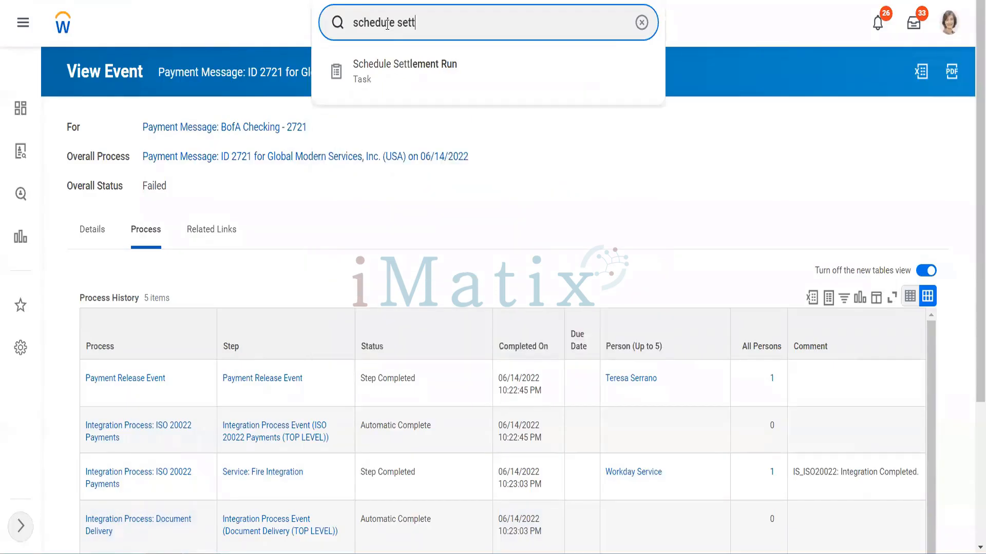
{"action": "left_click", "coordinate": [448, 88]}
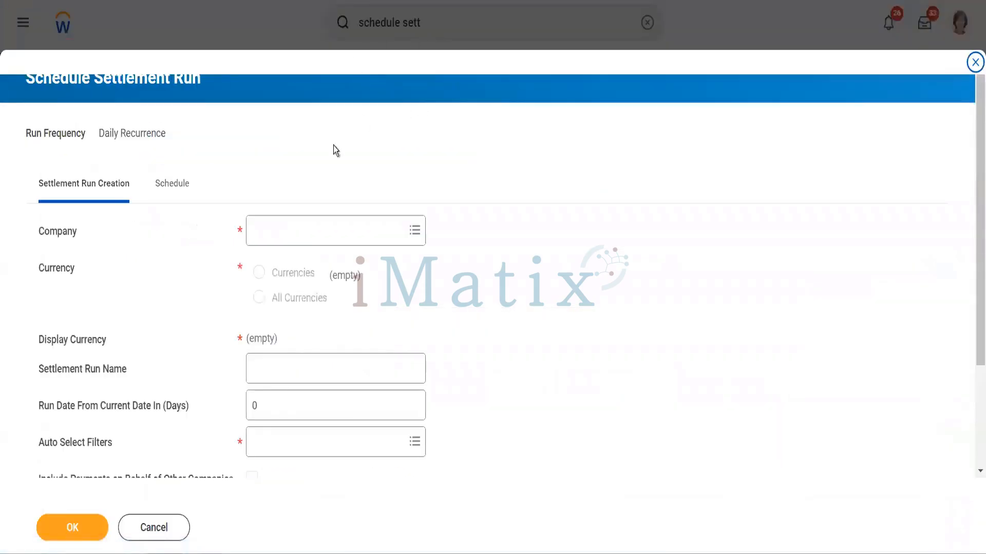
Set the scheduled settlement run's company to Global Modern Services, Inc. (USA)
{"action": "left_click", "coordinate": [289, 237]}
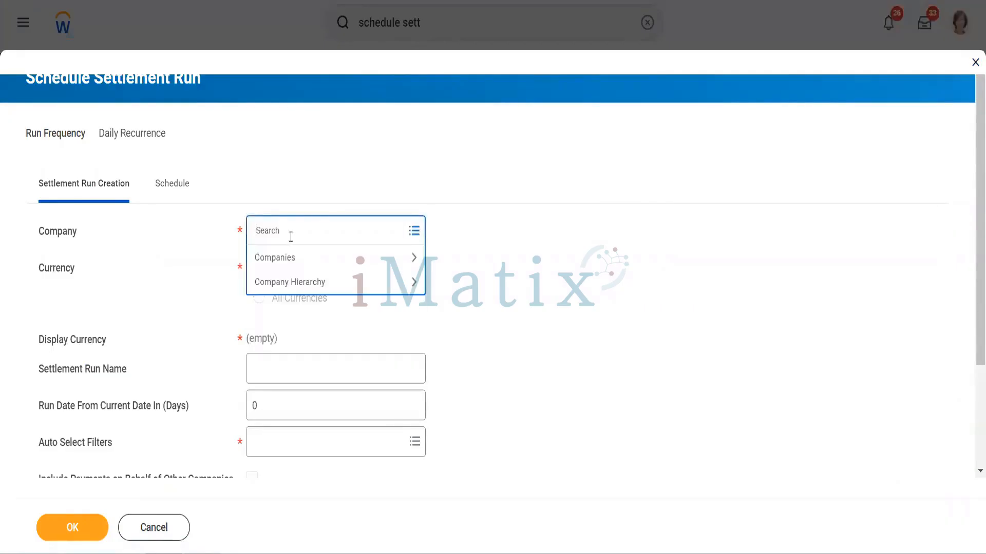
{"action": "type", "text": "gms usa"}
{"action": "key", "text": "Return"}
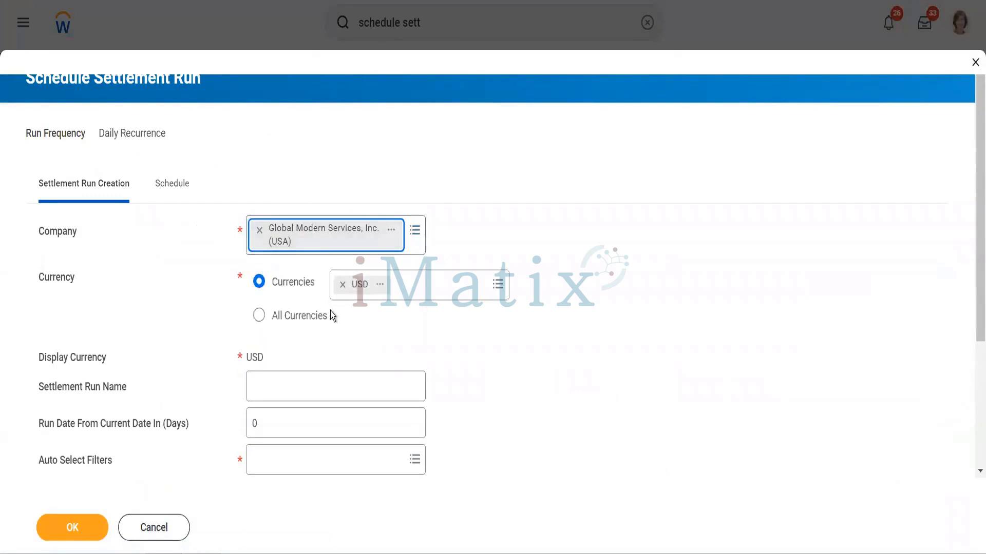
Name the scheduled settlement run "Monday Weekly payments"
{"action": "left_click", "coordinate": [303, 395]}
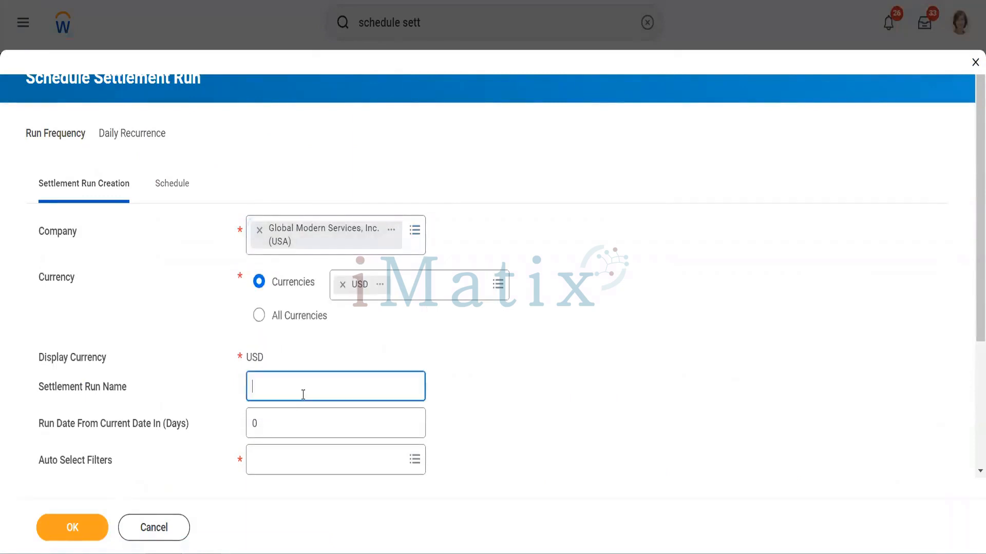
{"action": "type", "text": "Monday Weekly payments"}
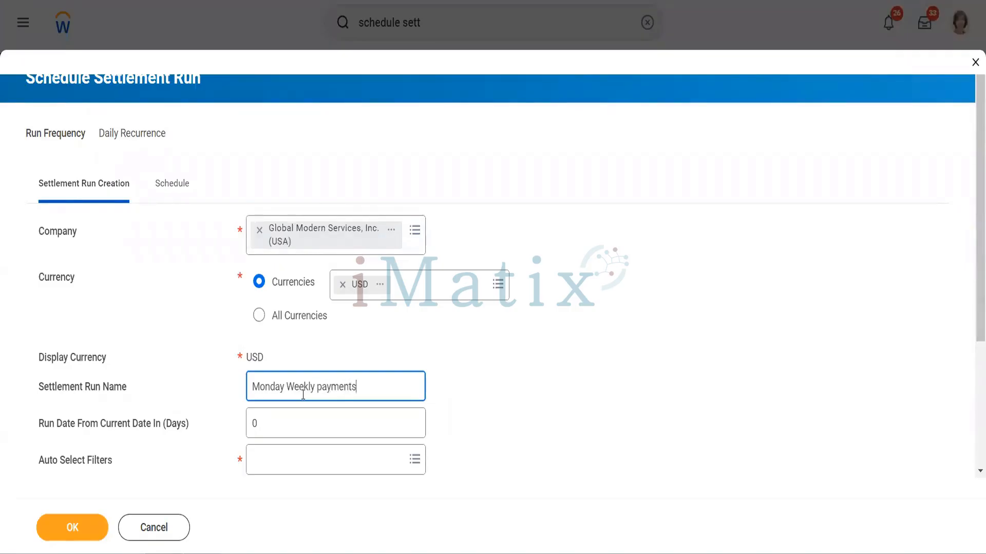
{"action": "key", "text": "Tab"}
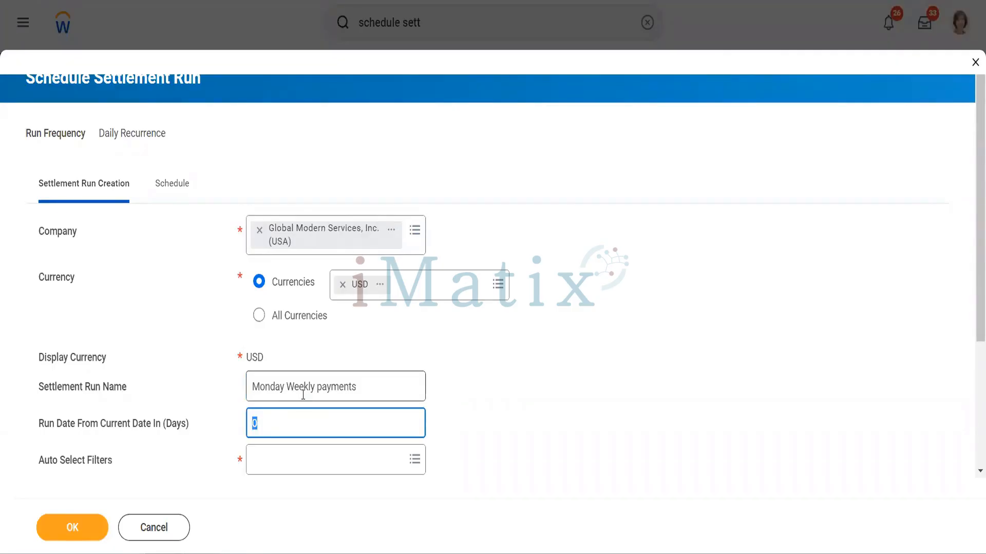
Add the system filter All Available Supplier Invoices as the auto select filter and exclude negative payments
{"action": "scroll", "coordinate": [303, 395], "scroll_direction": "down", "scroll_amount": 3}
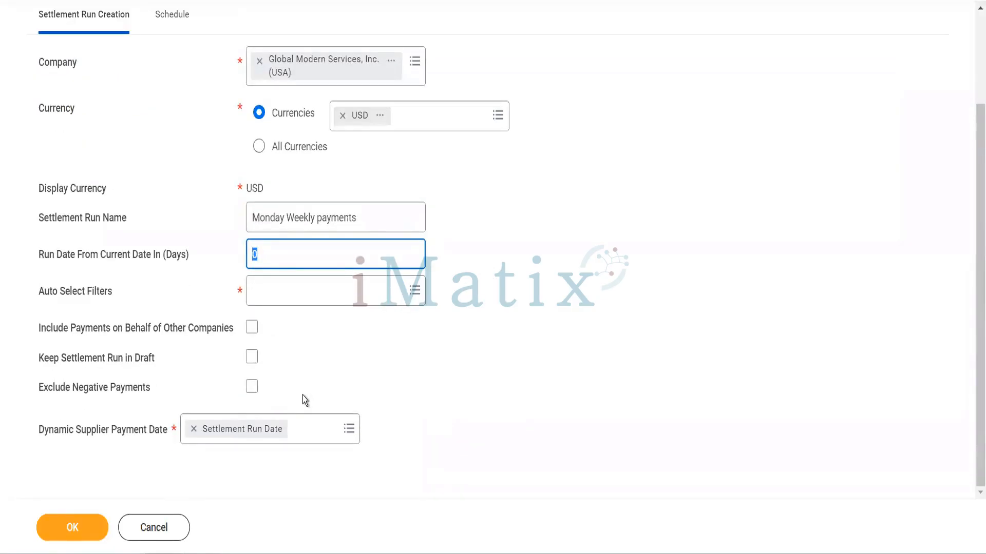
{"action": "left_click", "coordinate": [272, 290]}
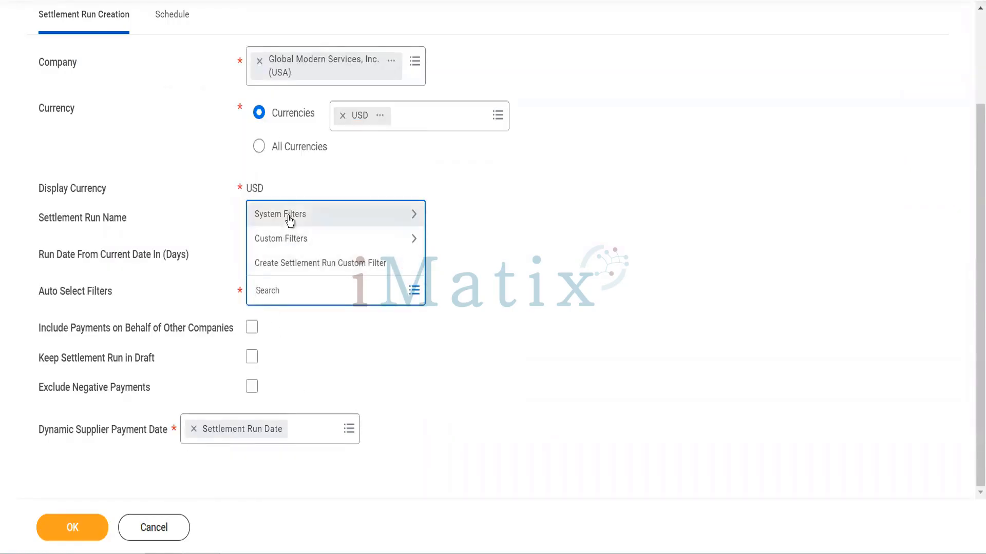
{"action": "left_click", "coordinate": [289, 218]}
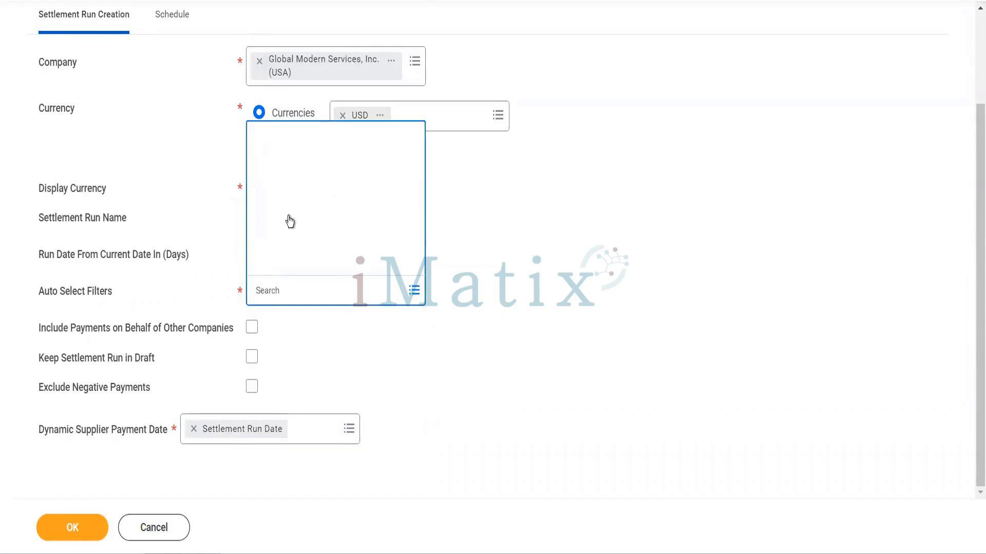
{"action": "scroll", "coordinate": [290, 220], "scroll_direction": "down", "scroll_amount": 5}
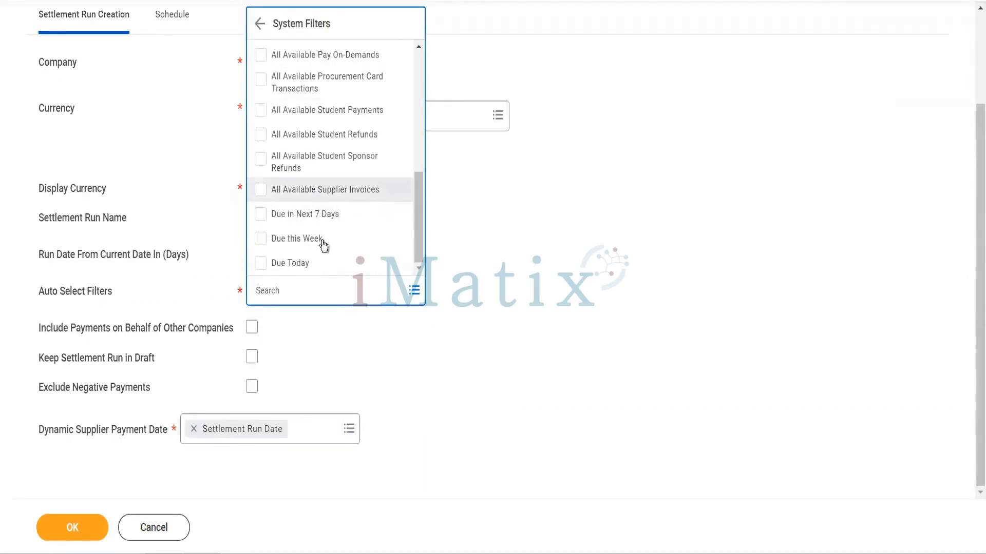
{"action": "left_click", "coordinate": [435, 349]}
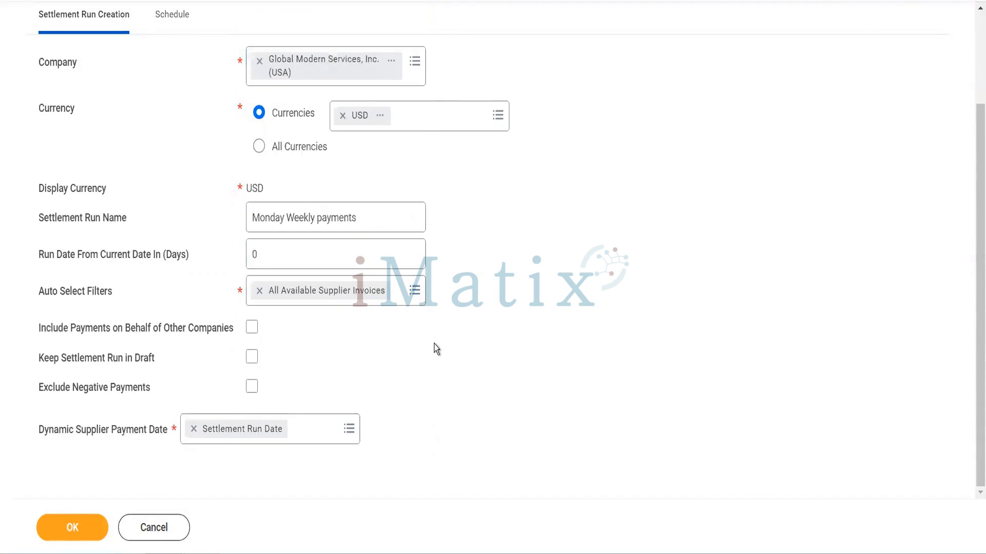
{"action": "left_click", "coordinate": [252, 390]}
Try to submit the scheduled settlement run and review the errors listed for it
{"action": "left_click", "coordinate": [100, 522]}
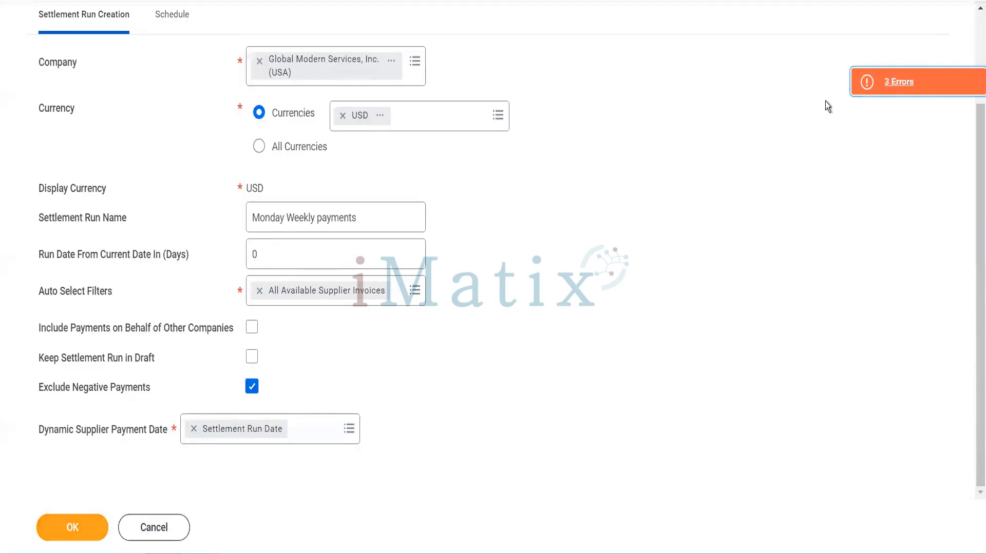
{"action": "left_click", "coordinate": [900, 83]}
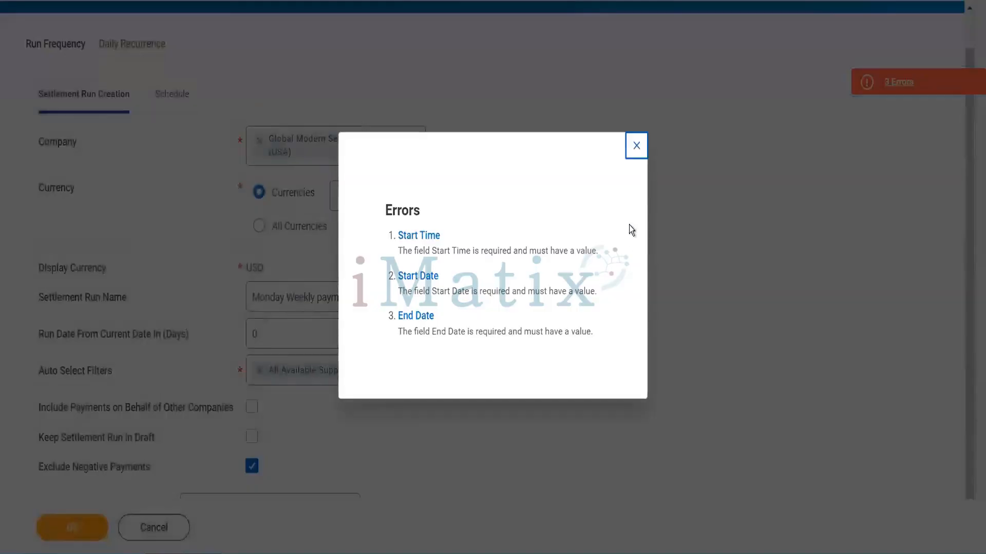
{"action": "left_click", "coordinate": [635, 149]}
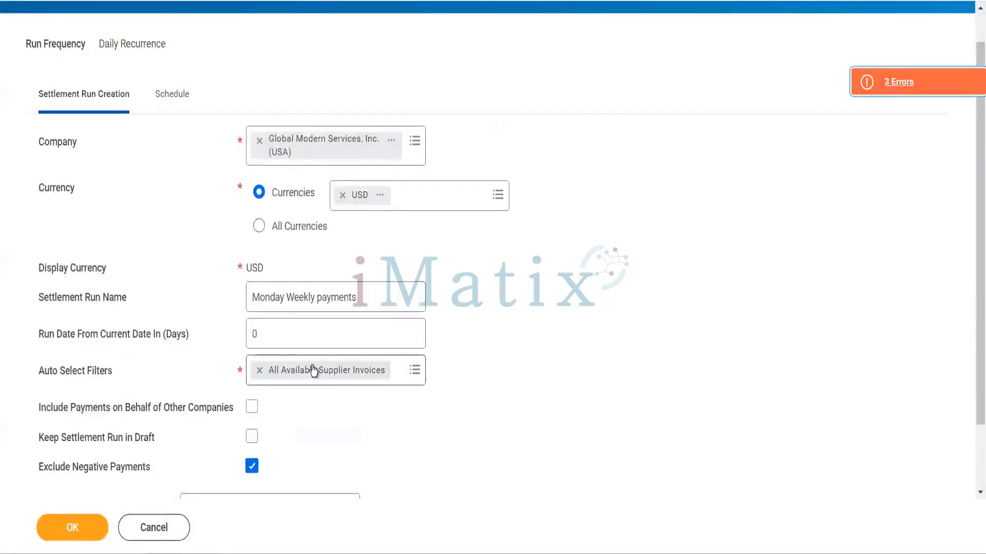
{"action": "scroll", "coordinate": [314, 370], "scroll_direction": "down", "scroll_amount": 2}
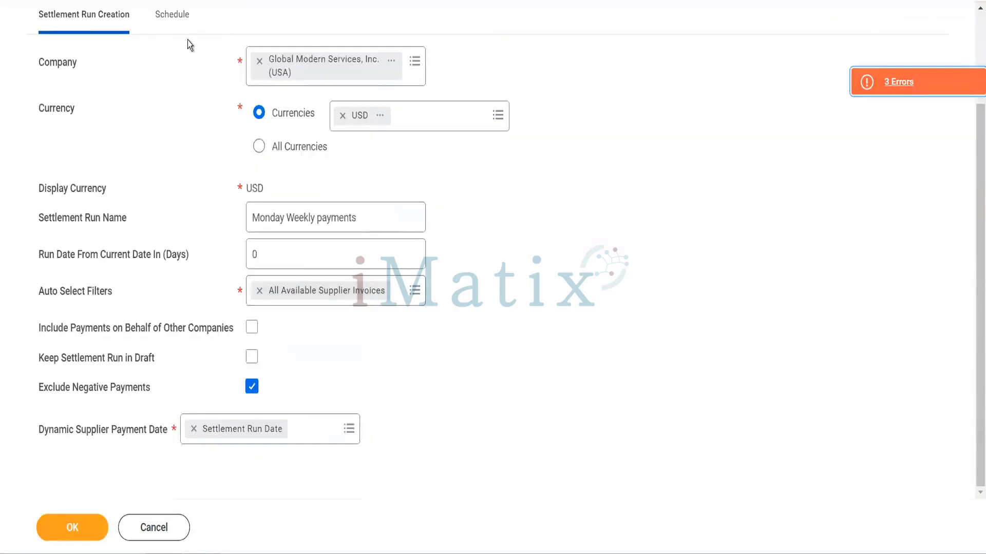
Set the start time in the run's schedule to 8:00 AM
{"action": "left_click", "coordinate": [172, 19]}
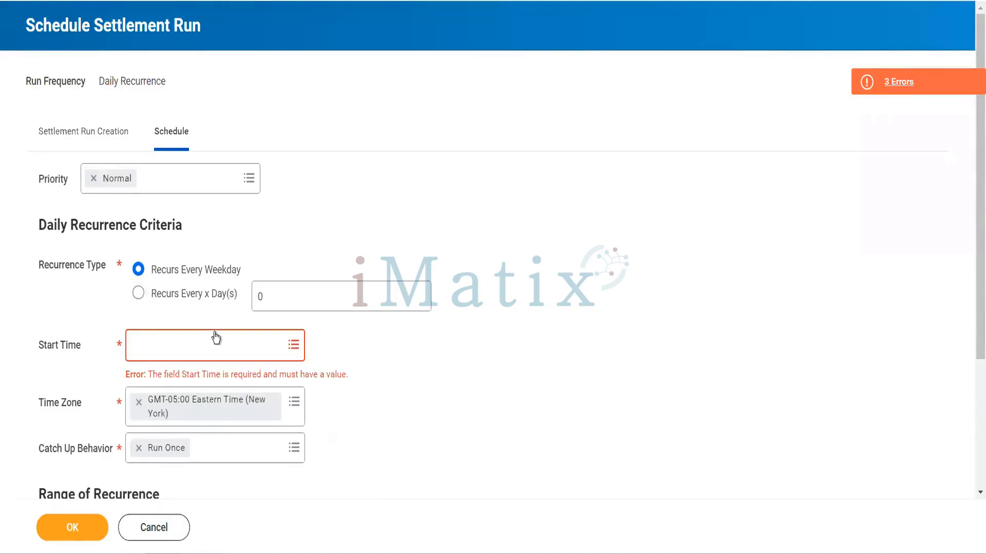
{"action": "left_click", "coordinate": [190, 353]}
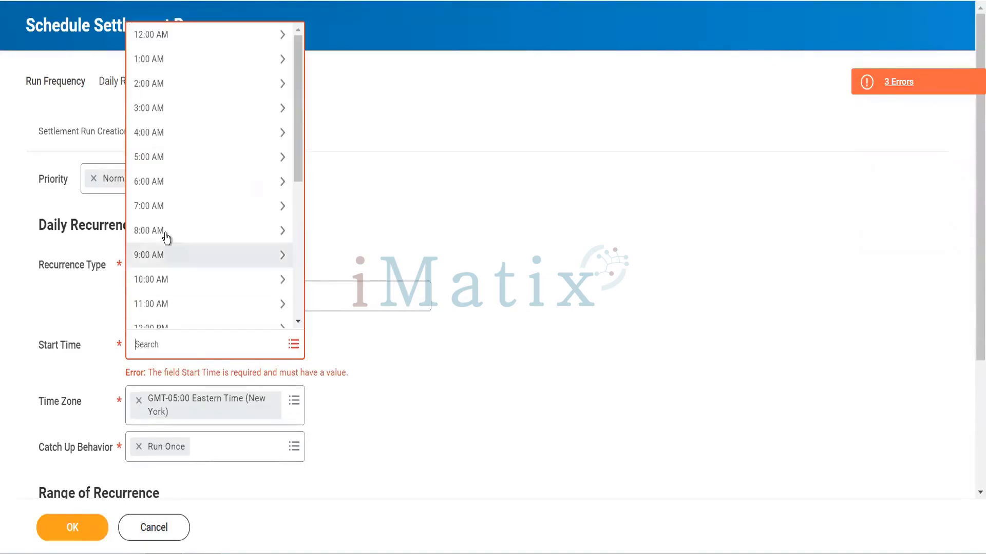
{"action": "left_click", "coordinate": [165, 233]}
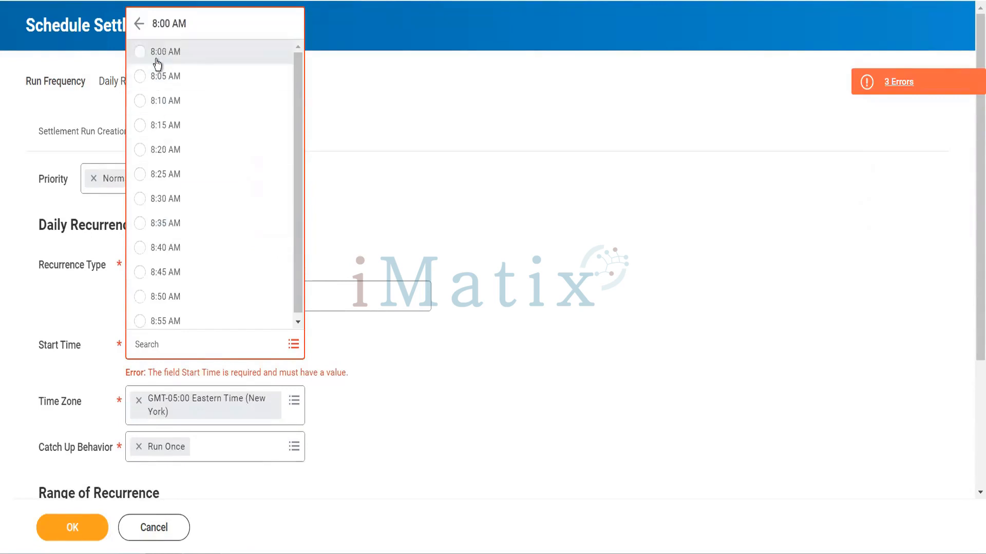
{"action": "left_click", "coordinate": [154, 56]}
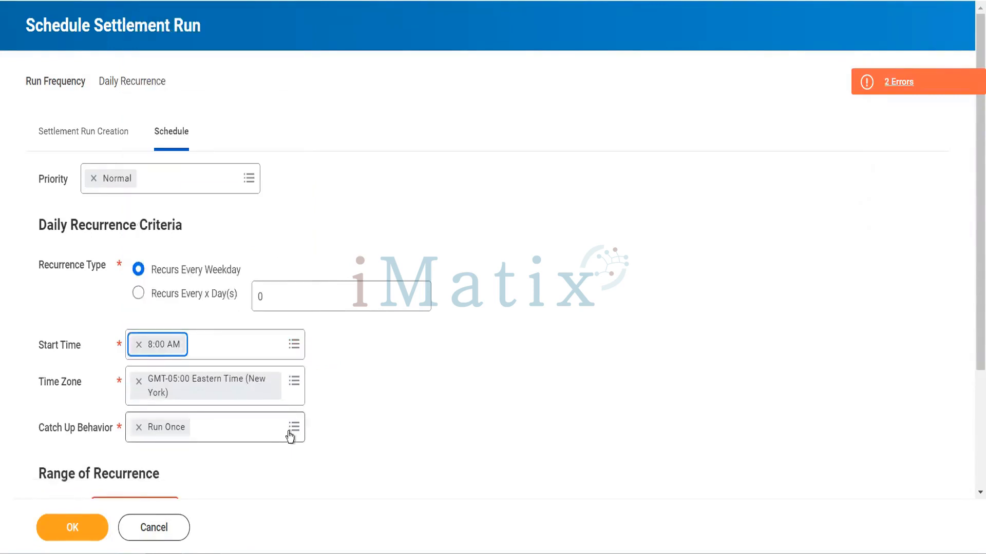
Set the range of recurrence to start on 06/14/2022 and end on 06/30/2022
{"action": "scroll", "coordinate": [290, 436], "scroll_direction": "down", "scroll_amount": 3}
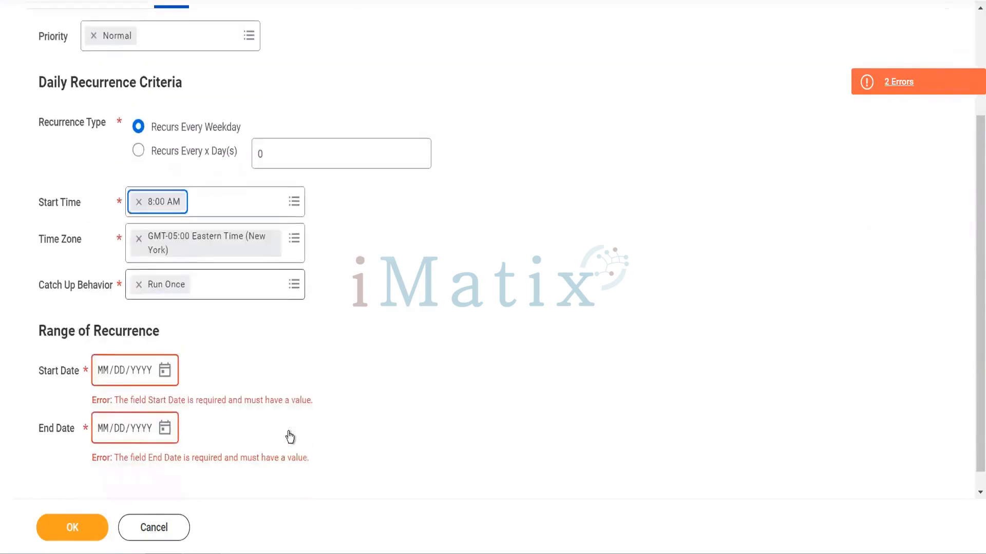
{"action": "left_click", "coordinate": [164, 370]}
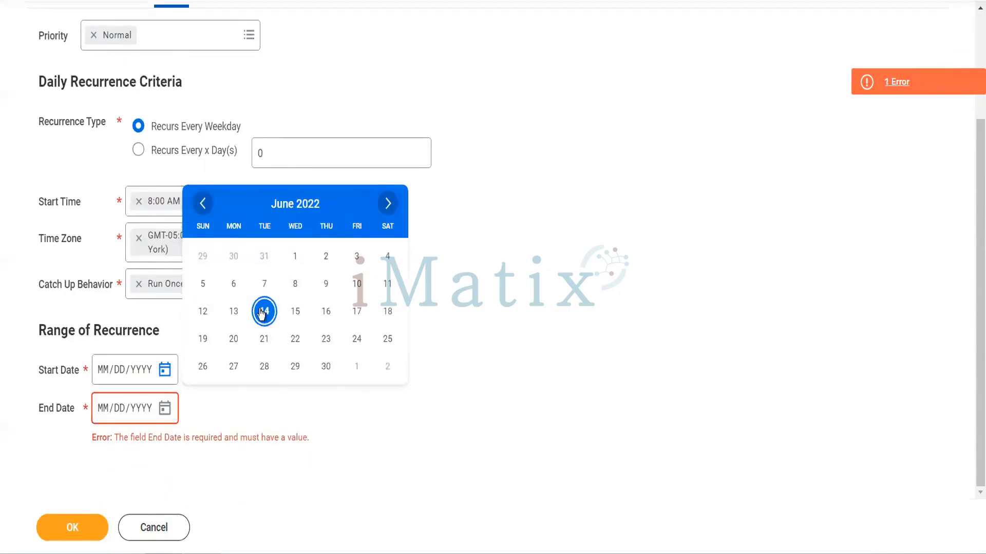
{"action": "left_click", "coordinate": [263, 312]}
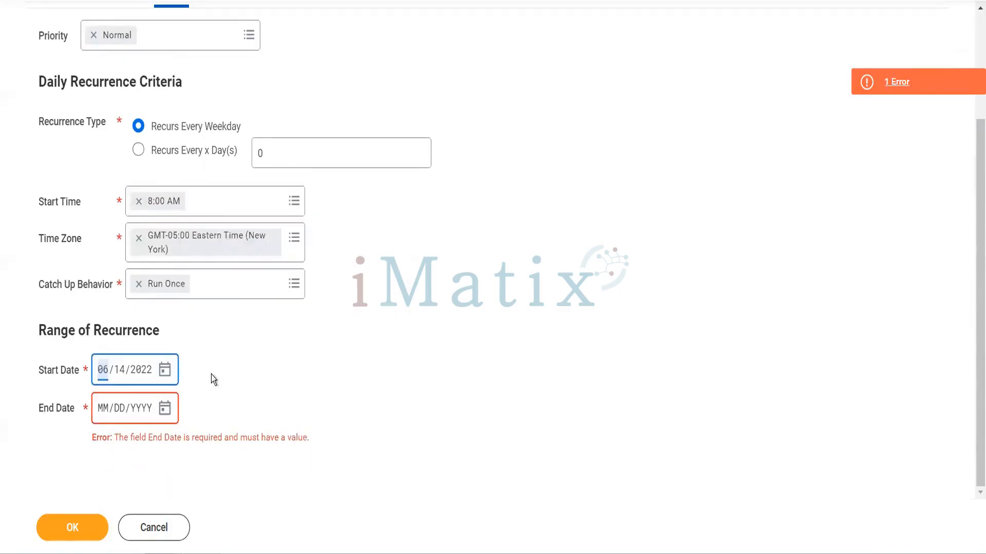
{"action": "left_click", "coordinate": [165, 409]}
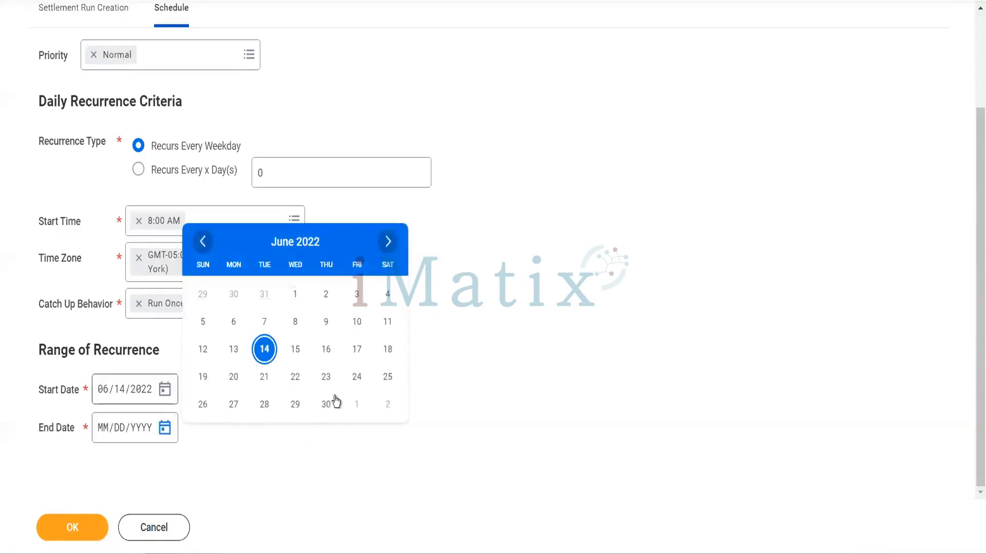
{"action": "left_click", "coordinate": [327, 405]}
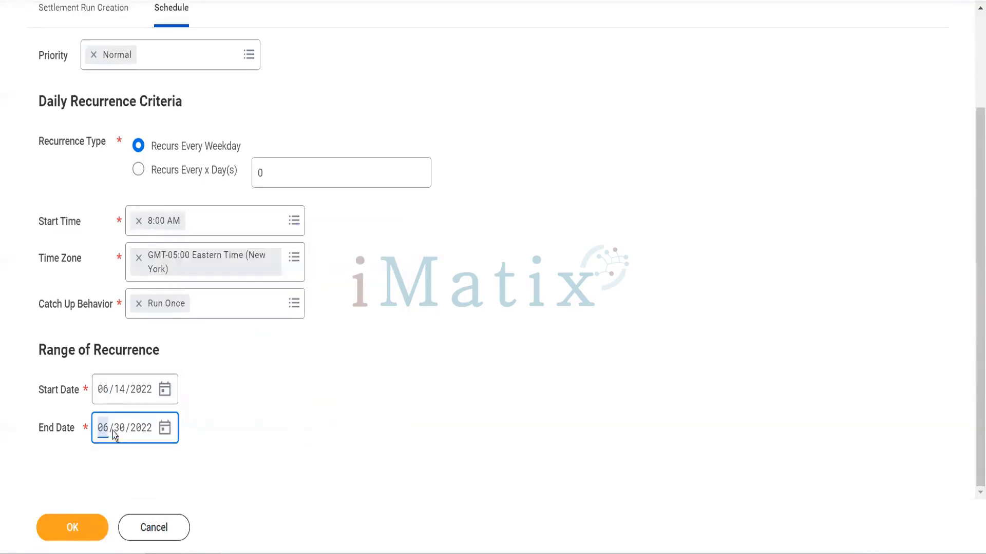
Review the settlement run creation settings and try to submit the scheduled run again
{"action": "scroll", "coordinate": [82, 283], "scroll_direction": "up", "scroll_amount": 3}
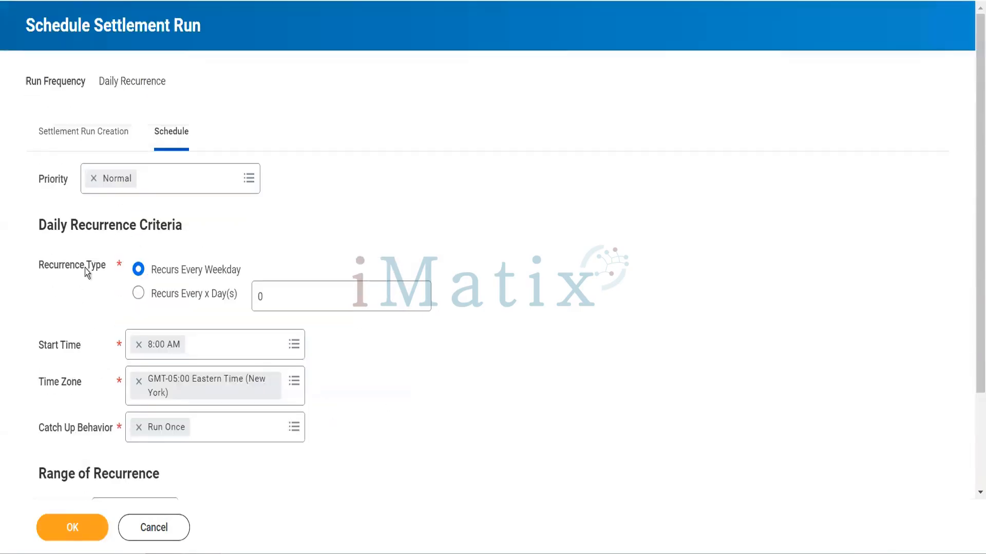
{"action": "left_click", "coordinate": [51, 132]}
{"action": "scroll", "coordinate": [202, 243], "scroll_direction": "down", "scroll_amount": 2}
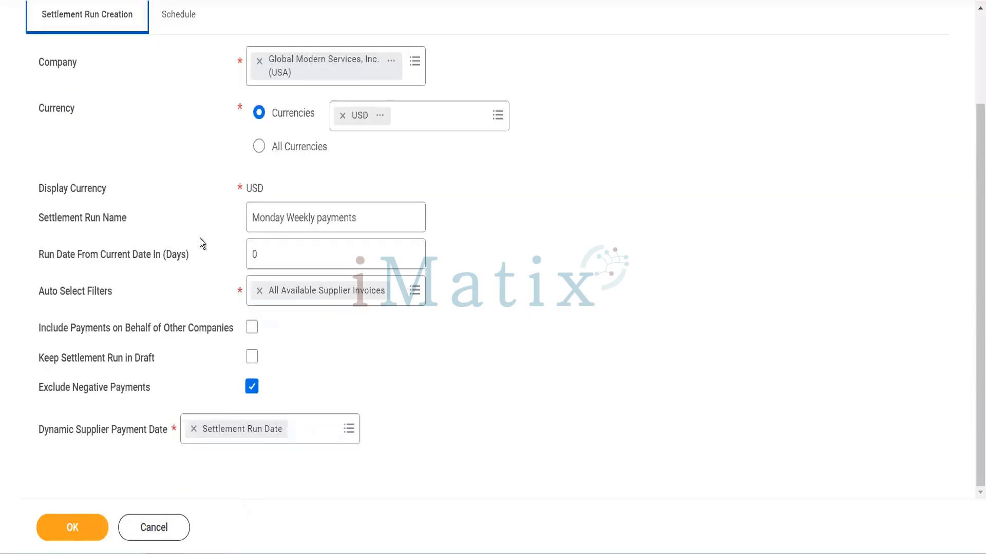
{"action": "left_click", "coordinate": [82, 539]}
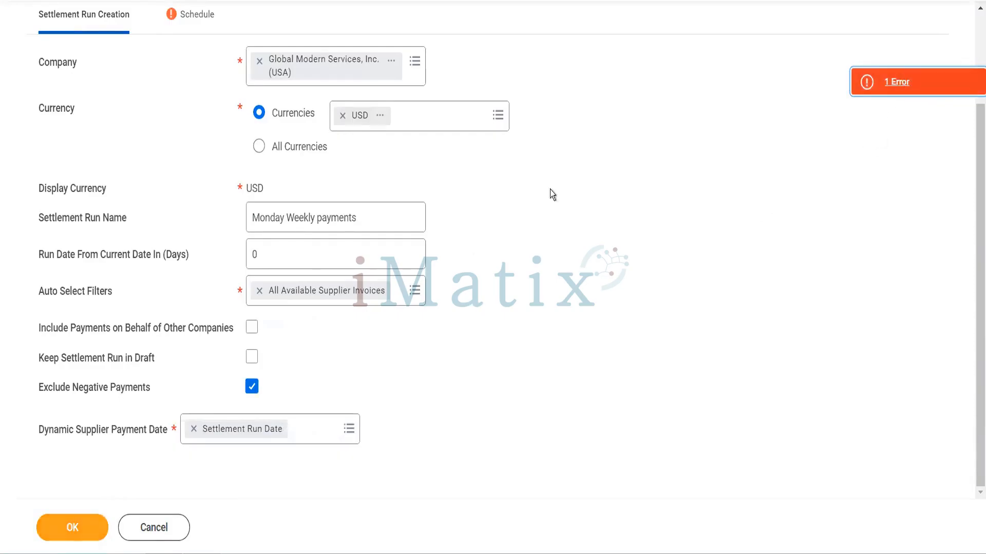
Return to the schedule settings, read the reported page error, and go back to the range of recurrence
{"action": "left_click", "coordinate": [205, 21]}
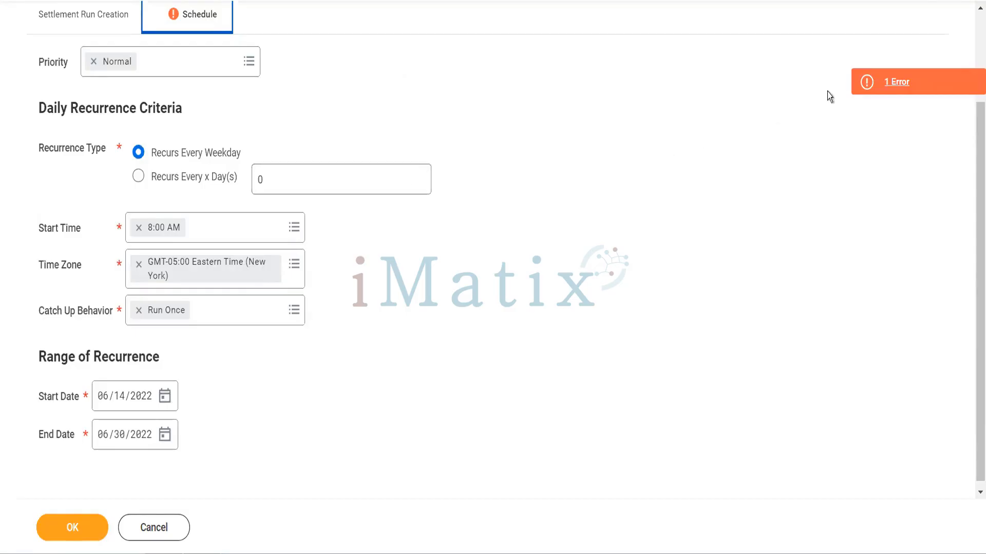
{"action": "left_click", "coordinate": [888, 81]}
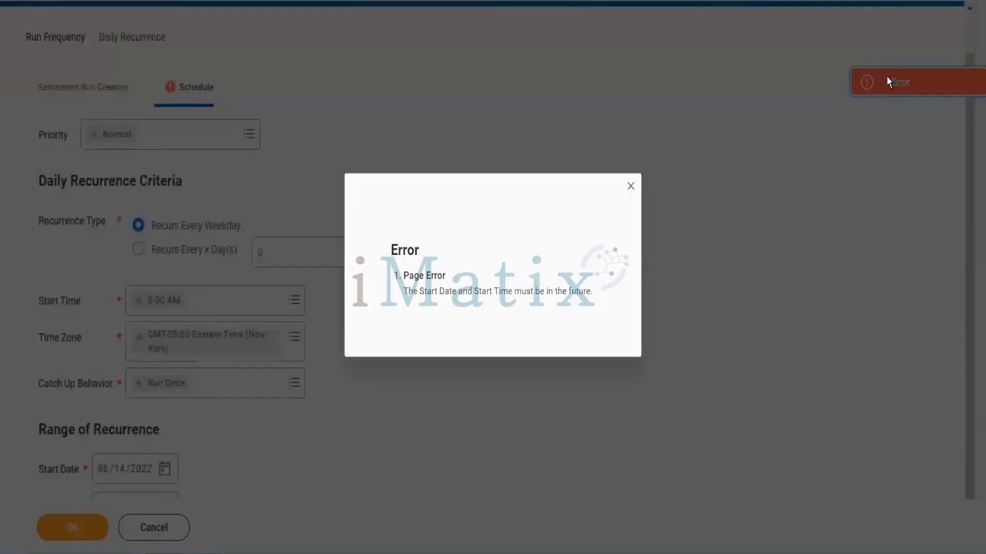
{"action": "left_click", "coordinate": [632, 186]}
{"action": "scroll", "coordinate": [311, 380], "scroll_direction": "down", "scroll_amount": 2}
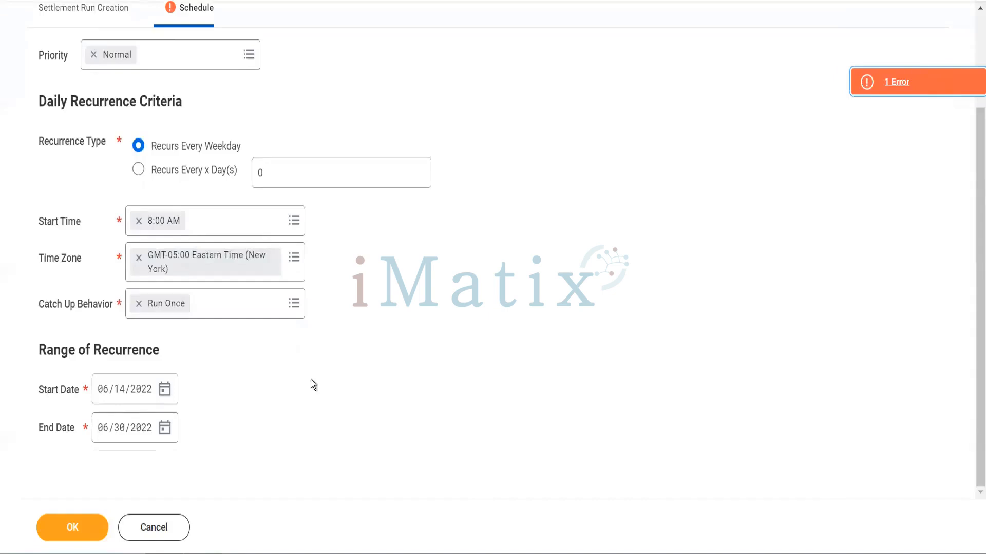
Set the recurrence start date to 06/15/2022, submit the scheduled settlement run, and close it after checking its schedule
{"action": "left_click", "coordinate": [165, 391]}
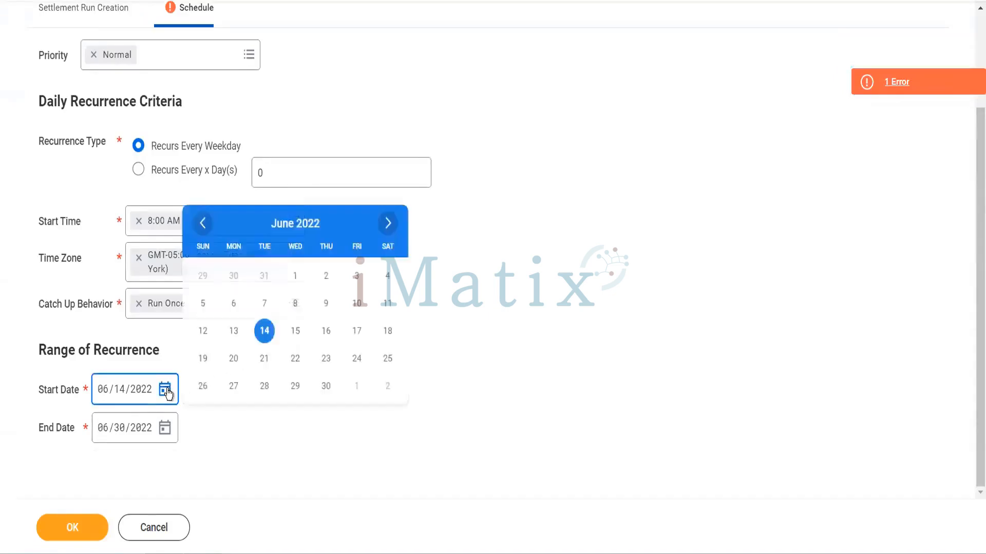
{"action": "left_click", "coordinate": [296, 331]}
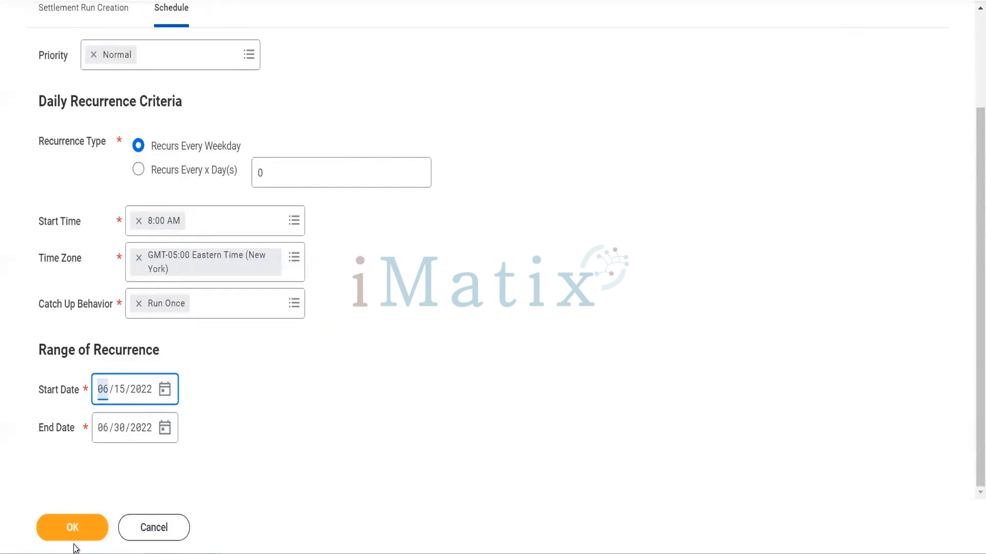
{"action": "left_click", "coordinate": [73, 527]}
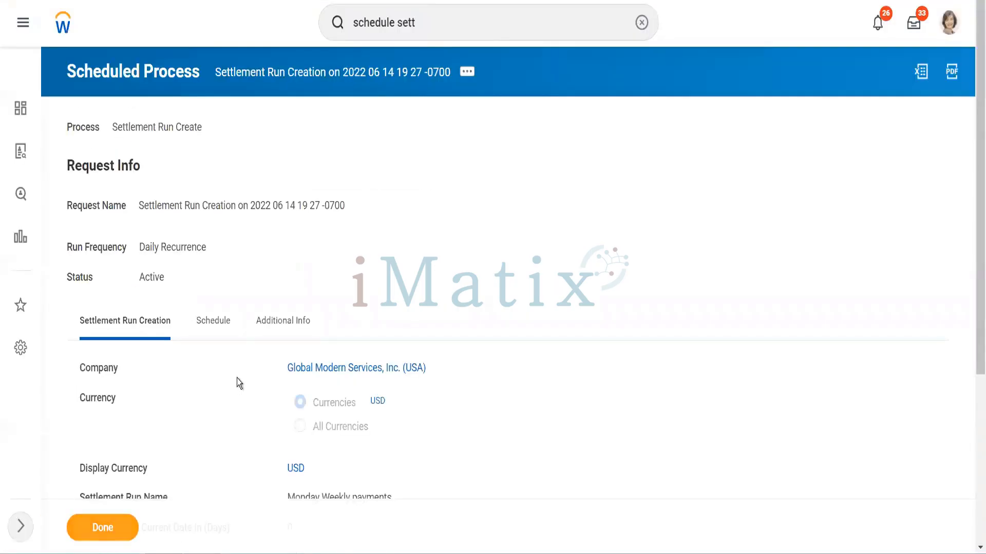
{"action": "scroll", "coordinate": [236, 380], "scroll_direction": "down", "scroll_amount": 4}
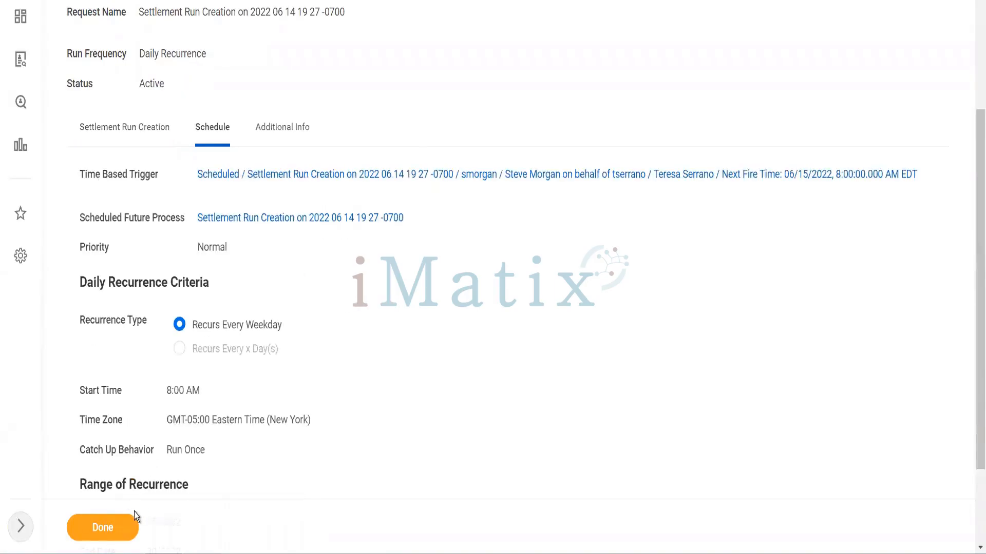
{"action": "left_click", "coordinate": [126, 529]}
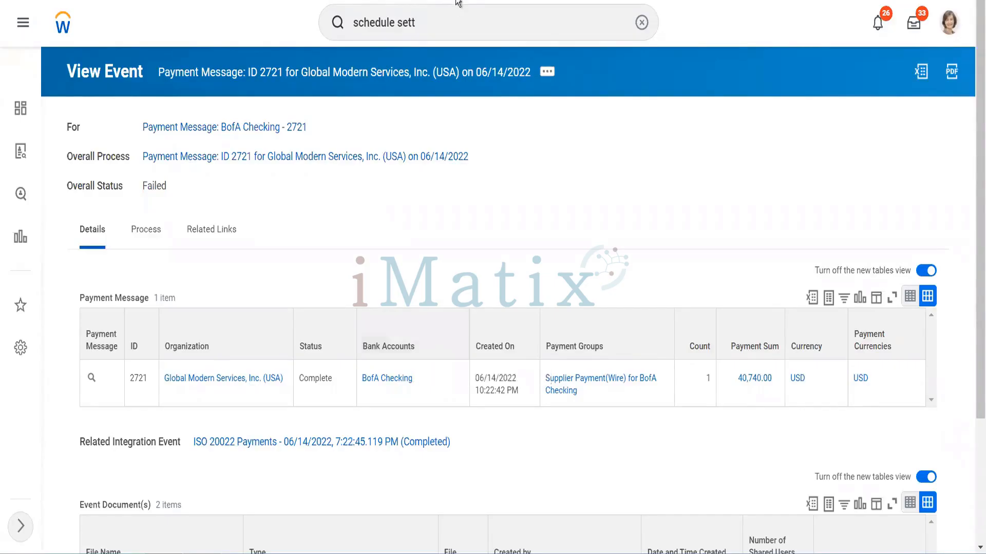
Search for "Find customers" and open the Find Customers report
{"action": "left_click", "coordinate": [447, 17]}
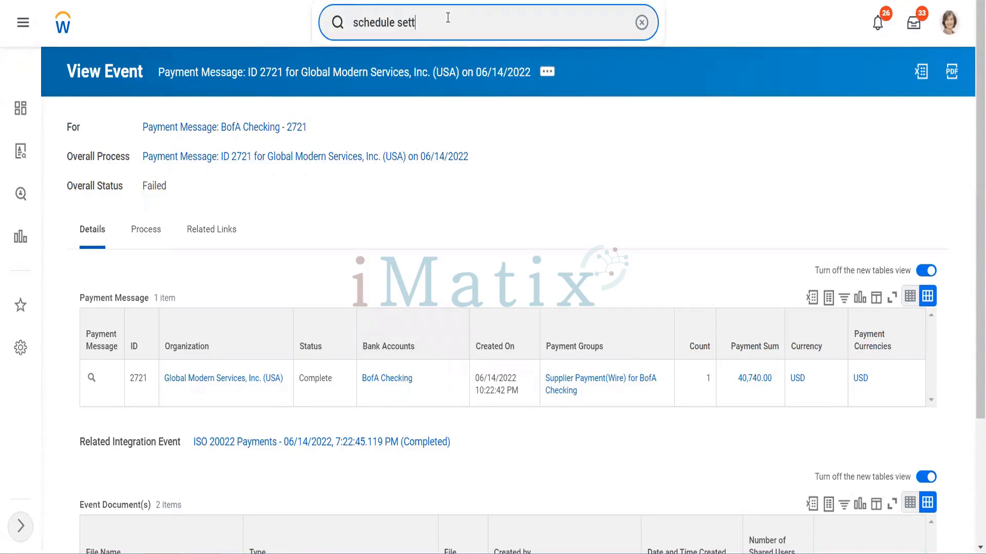
{"action": "key", "text": "ctrl+a"}
{"action": "type", "text": "F"}
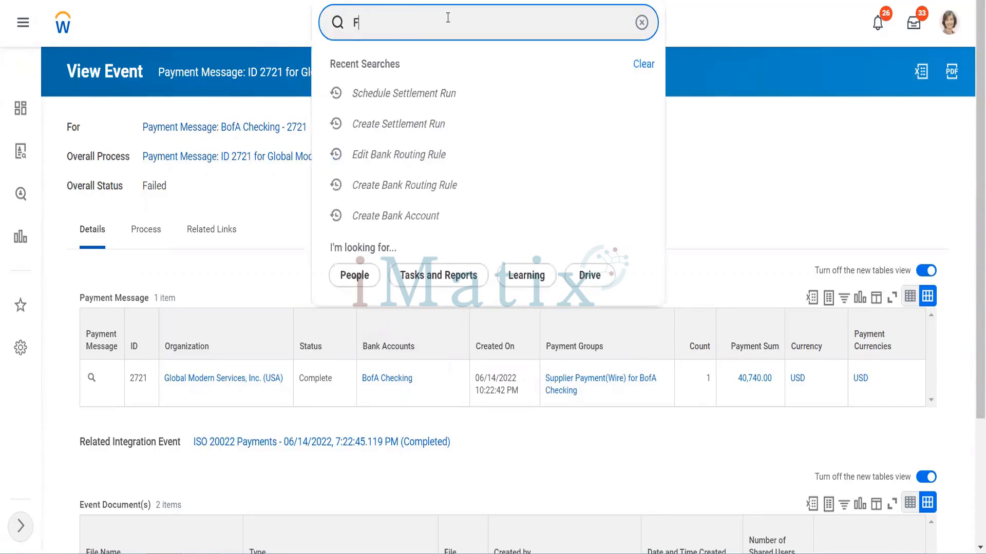
{"action": "type", "text": "ind cu"}
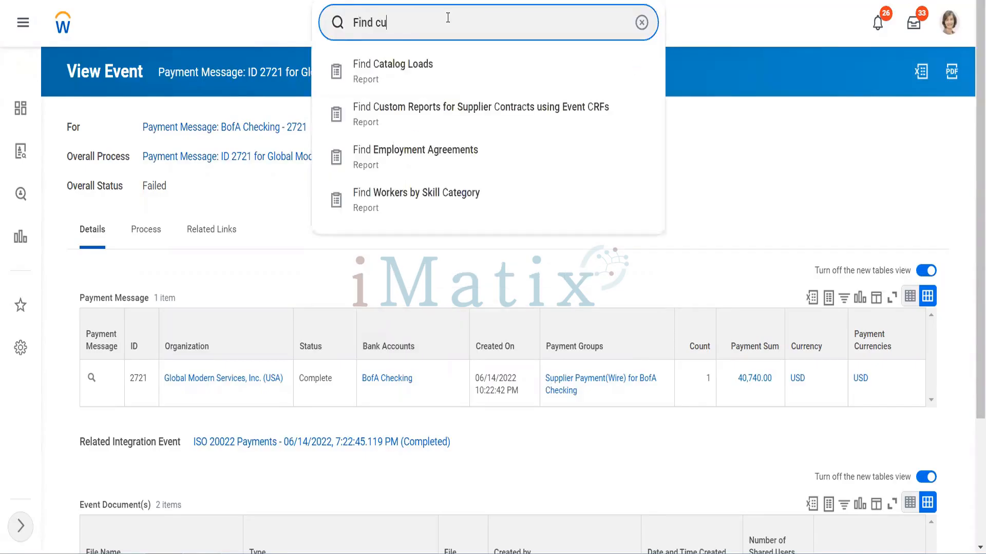
{"action": "type", "text": "stomers"}
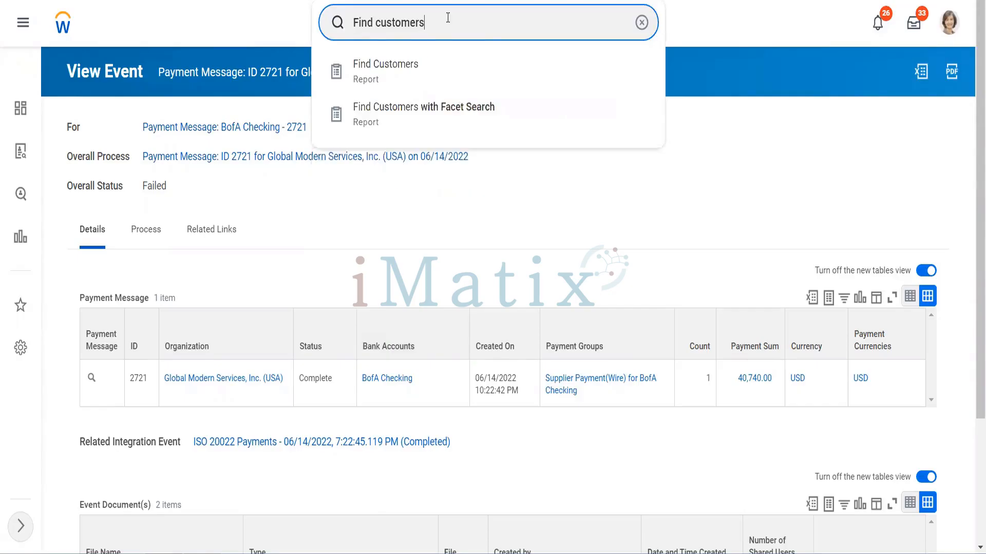
{"action": "left_click", "coordinate": [418, 65]}
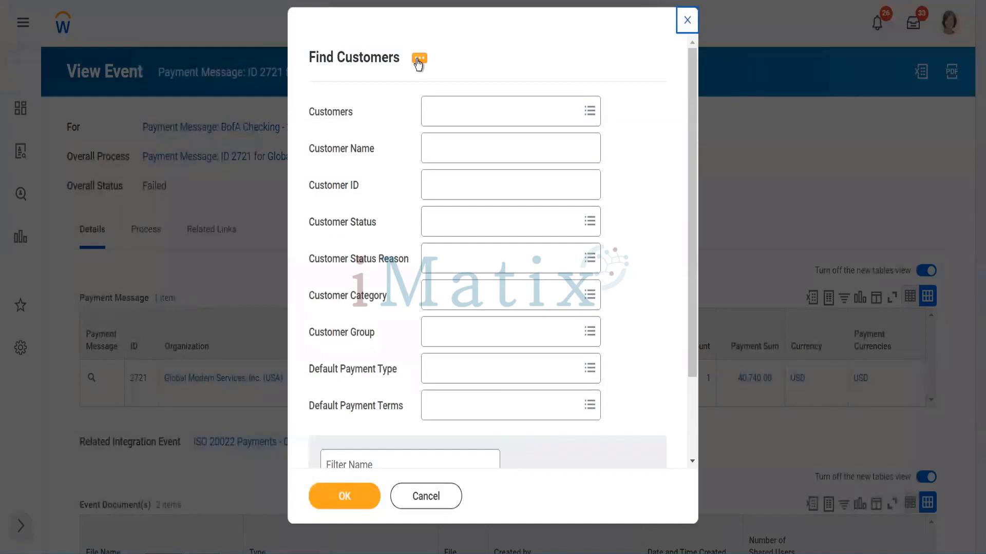
Run the report for the customers Astier Consulting SA and Bluestar Corporation
{"action": "left_click", "coordinate": [438, 109]}
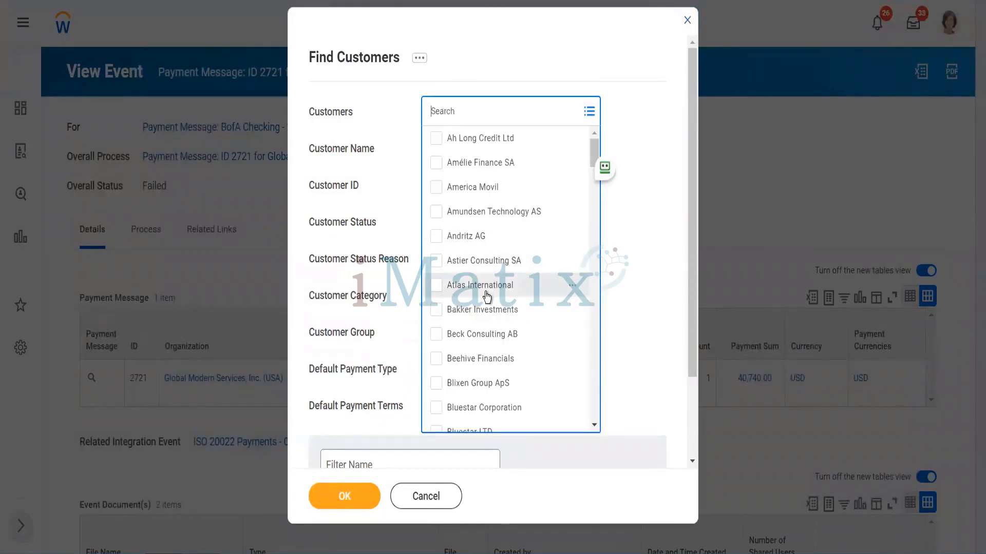
{"action": "left_click", "coordinate": [489, 264]}
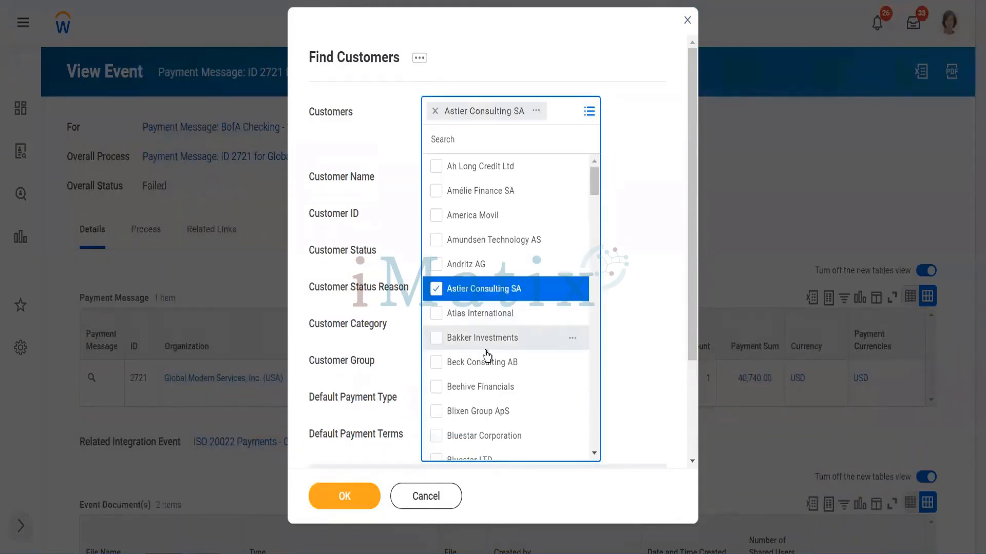
{"action": "left_click", "coordinate": [436, 436]}
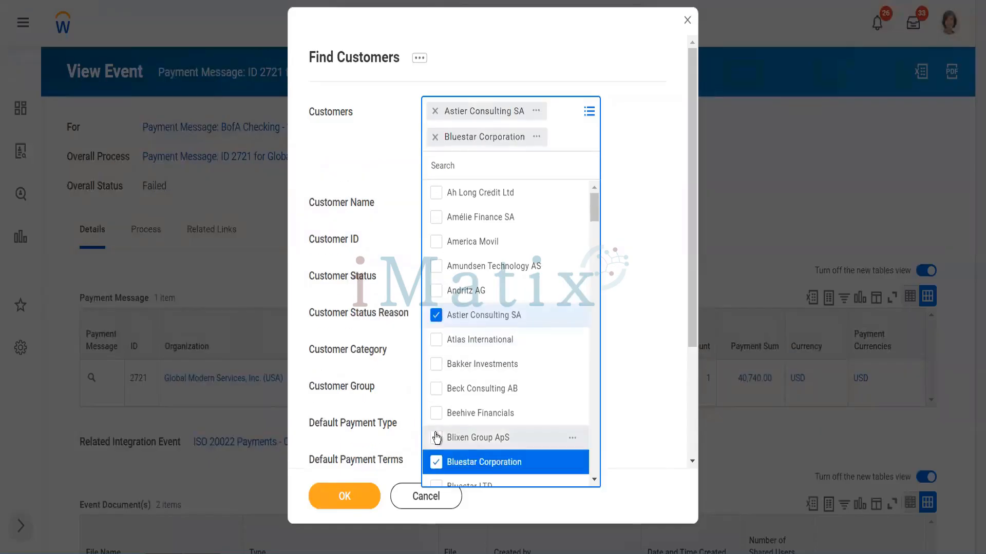
{"action": "left_click", "coordinate": [334, 501]}
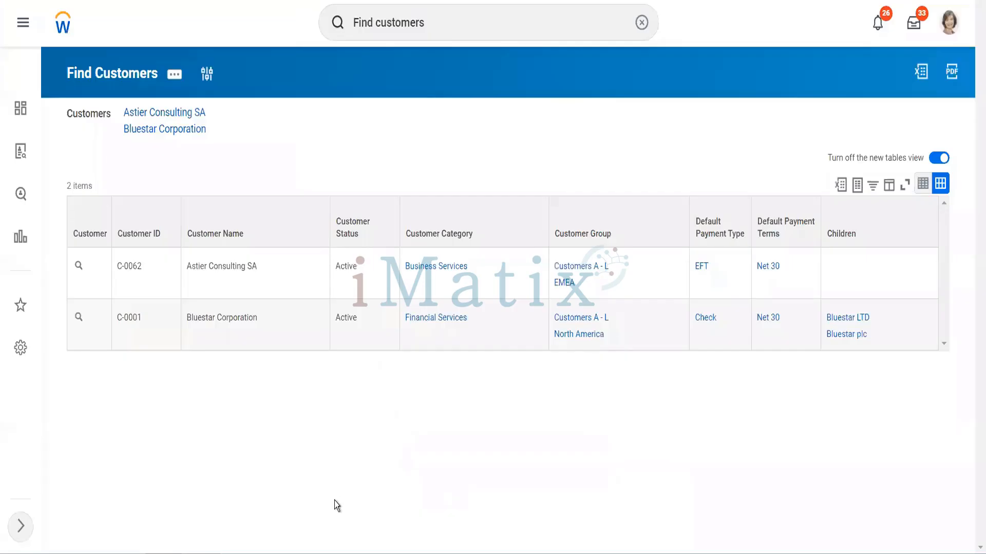
Open the Bluestar Corporation customer record from the report results
{"action": "mouse_move", "coordinate": [77, 314]}
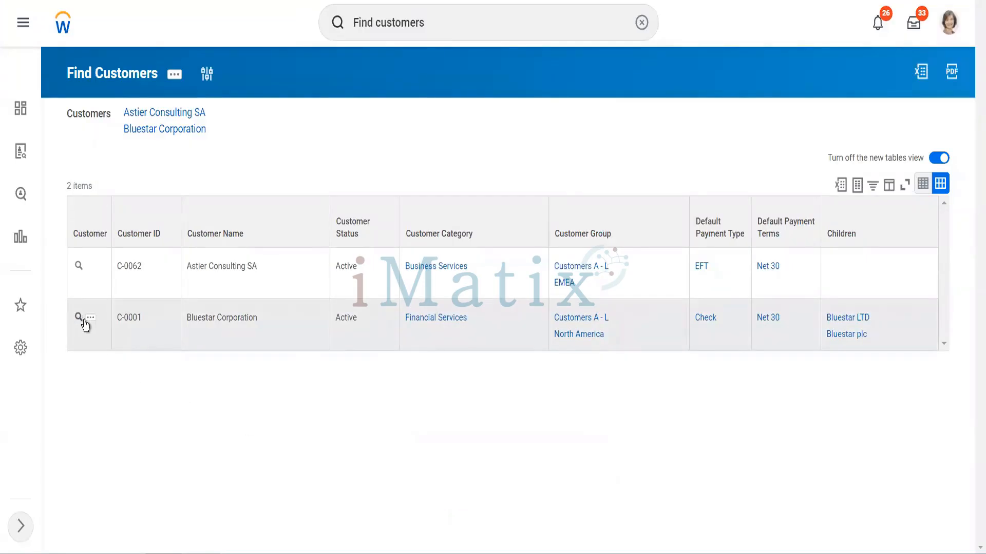
{"action": "right_click", "coordinate": [81, 322]}
{"action": "left_click", "coordinate": [95, 326]}
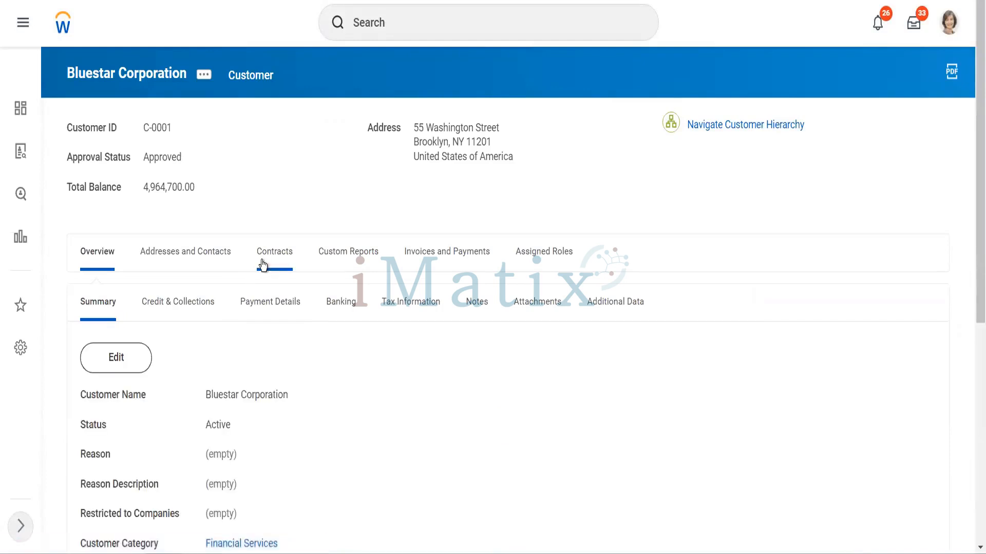
Go to Bluestar Corporation's customer contacts and start adding a new contact
{"action": "left_click", "coordinate": [174, 258]}
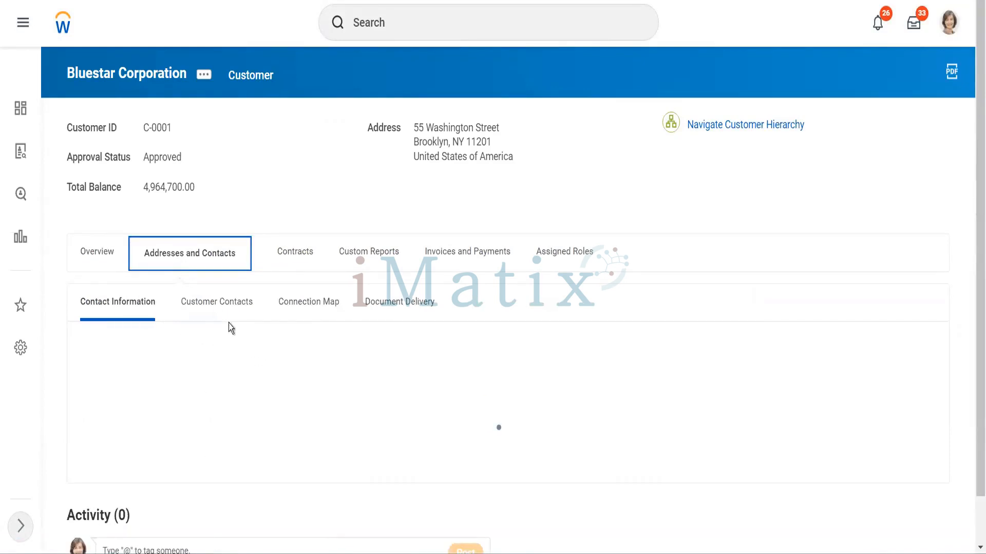
{"action": "left_click", "coordinate": [226, 309]}
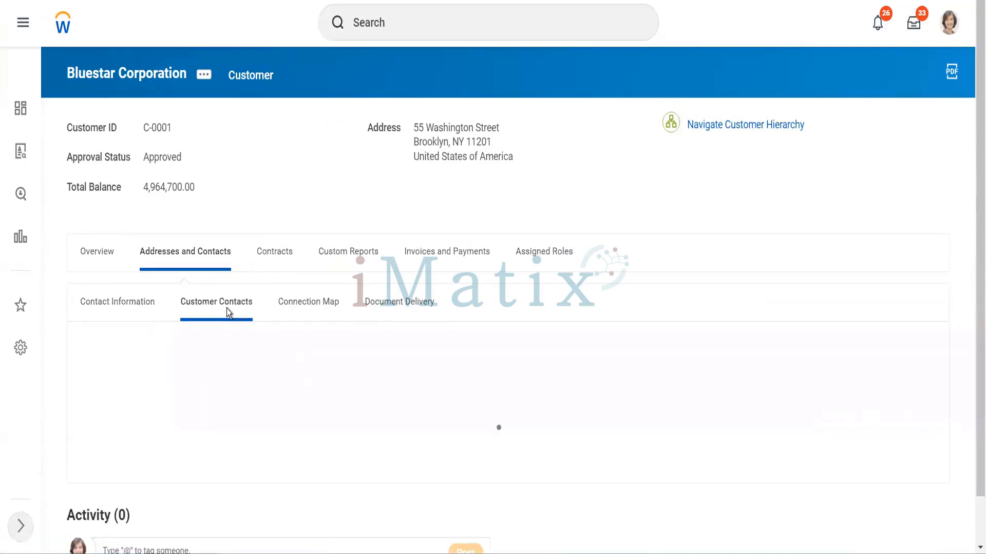
{"action": "scroll", "coordinate": [312, 381], "scroll_direction": "down", "scroll_amount": 4}
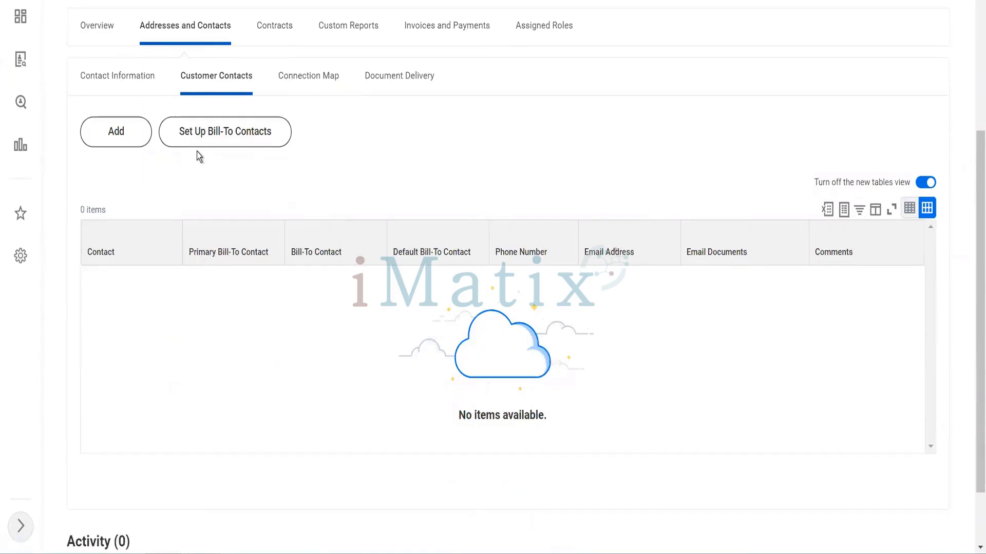
{"action": "left_click", "coordinate": [132, 134]}
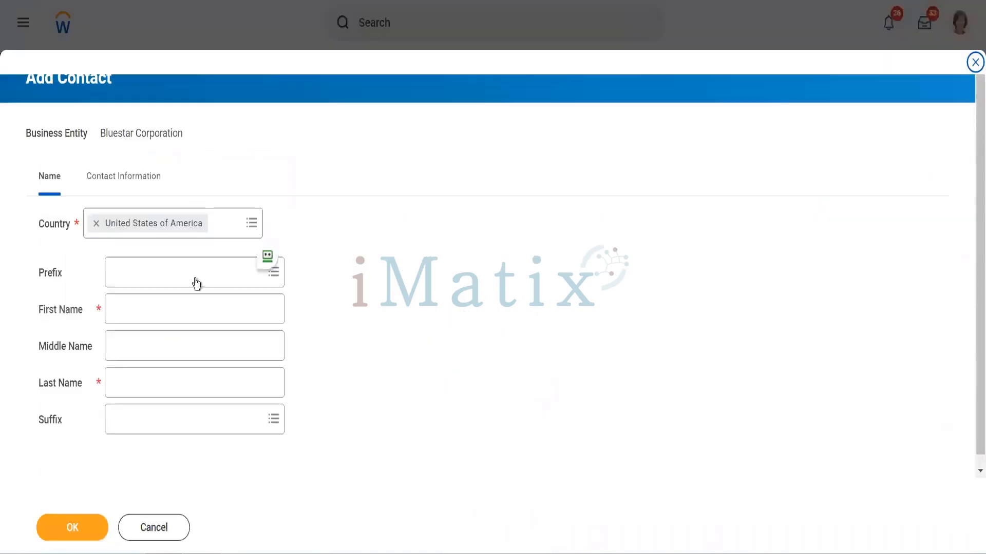
Try the prefix "MR" for the new contact, and enter the contact's first and last names
{"action": "left_click", "coordinate": [150, 307]}
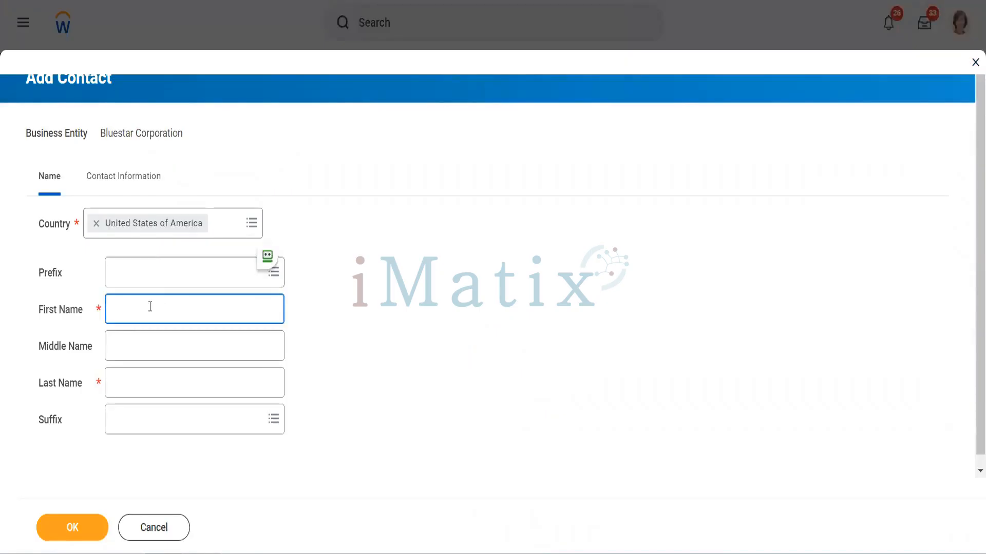
{"action": "key", "text": "shift+Tab"}
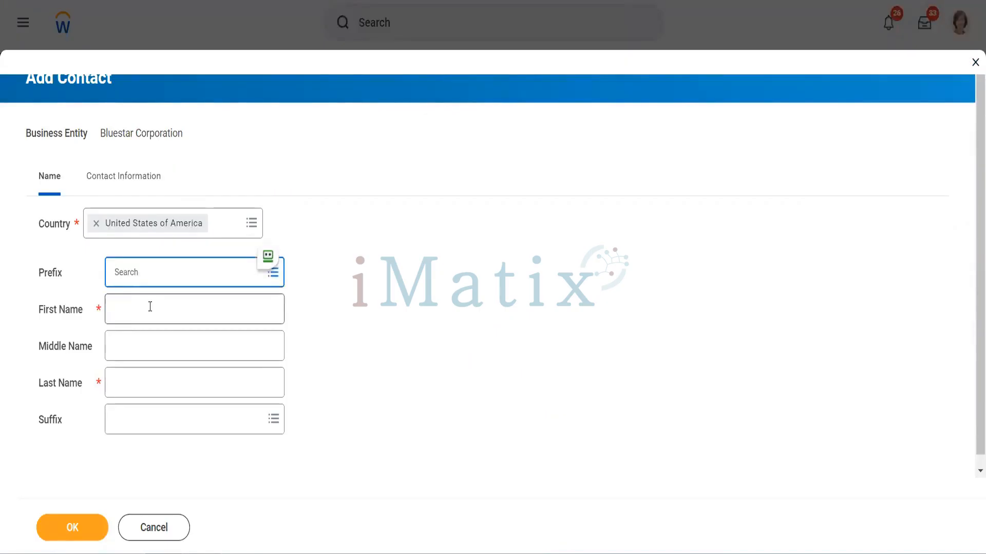
{"action": "type", "text": "MR"}
{"action": "key", "text": "Tab"}
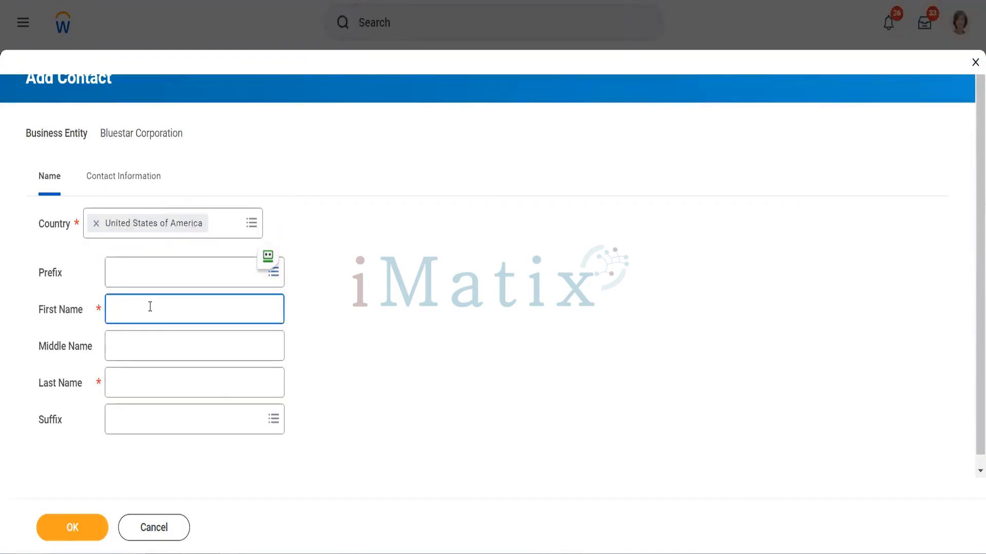
{"action": "type", "text": "Ambani"}
{"action": "key", "text": "Tab"}
{"action": "key", "text": "Tab"}
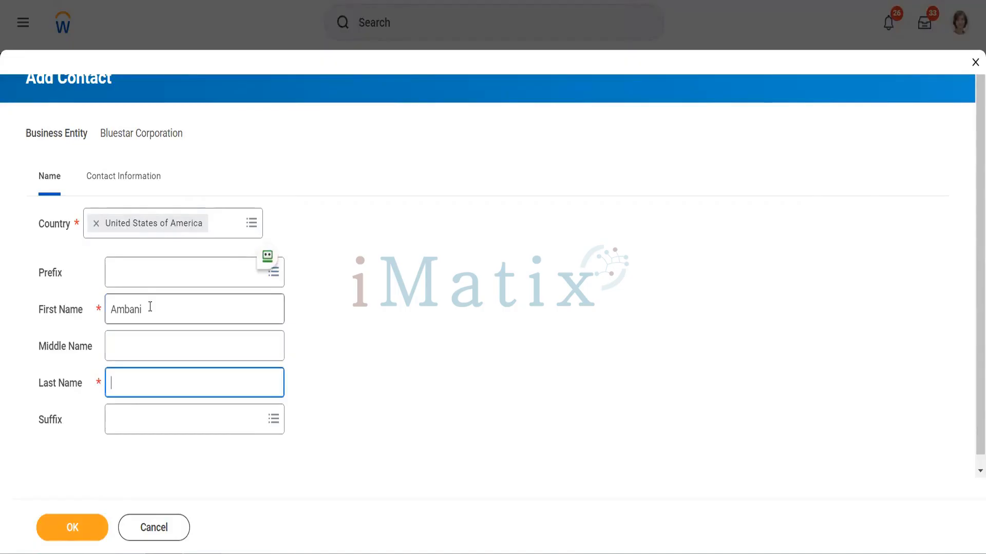
{"action": "type", "text": "Ambani"}
{"action": "scroll", "coordinate": [150, 307], "scroll_direction": "down", "scroll_amount": 1}
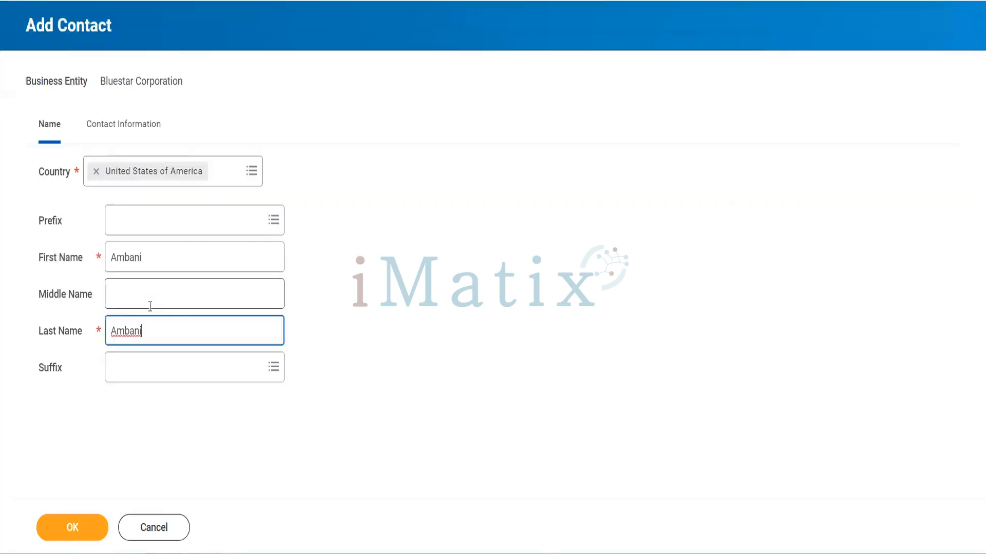
Add an address to the contact's information by reusing Bluestar Corporation's existing street address
{"action": "left_click", "coordinate": [122, 129]}
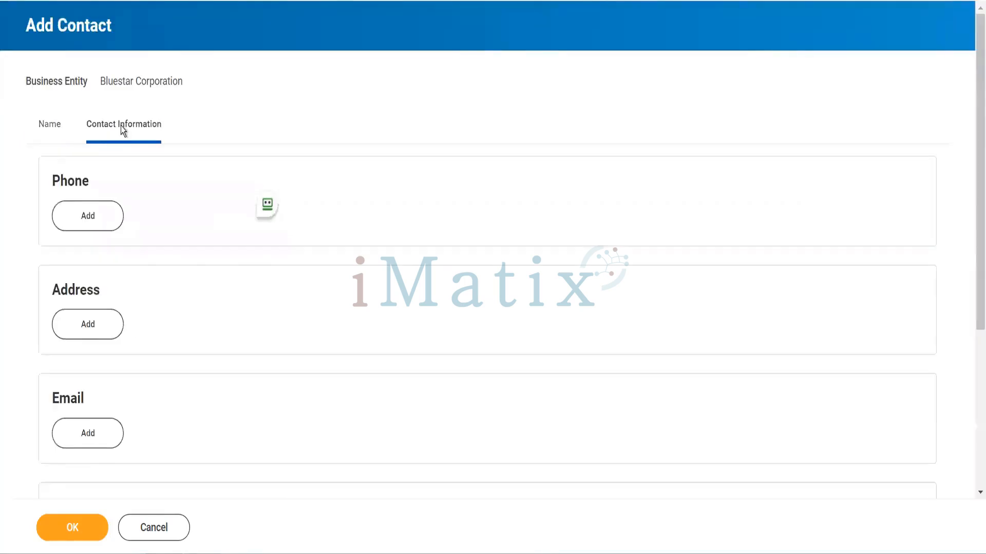
{"action": "left_click", "coordinate": [112, 339]}
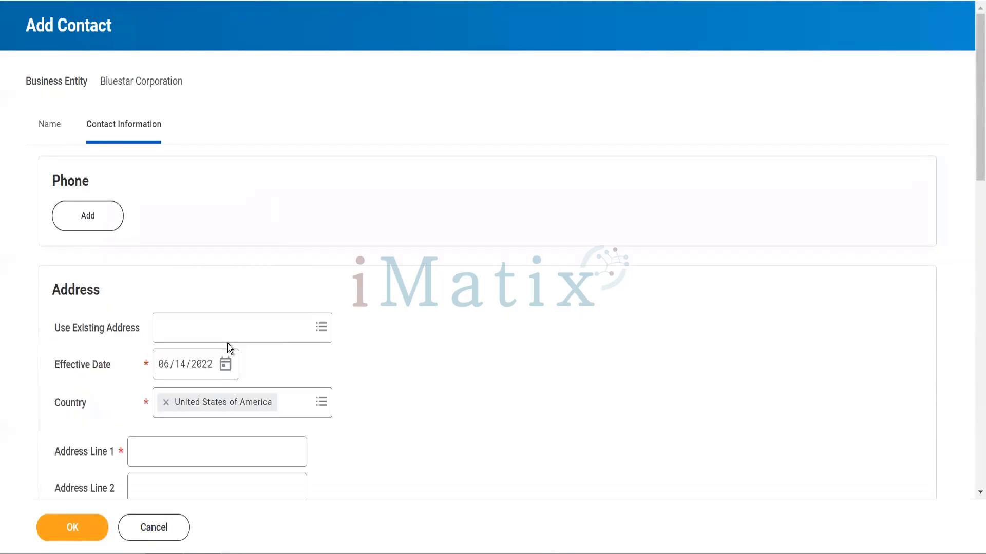
{"action": "scroll", "coordinate": [231, 347], "scroll_direction": "down", "scroll_amount": 2}
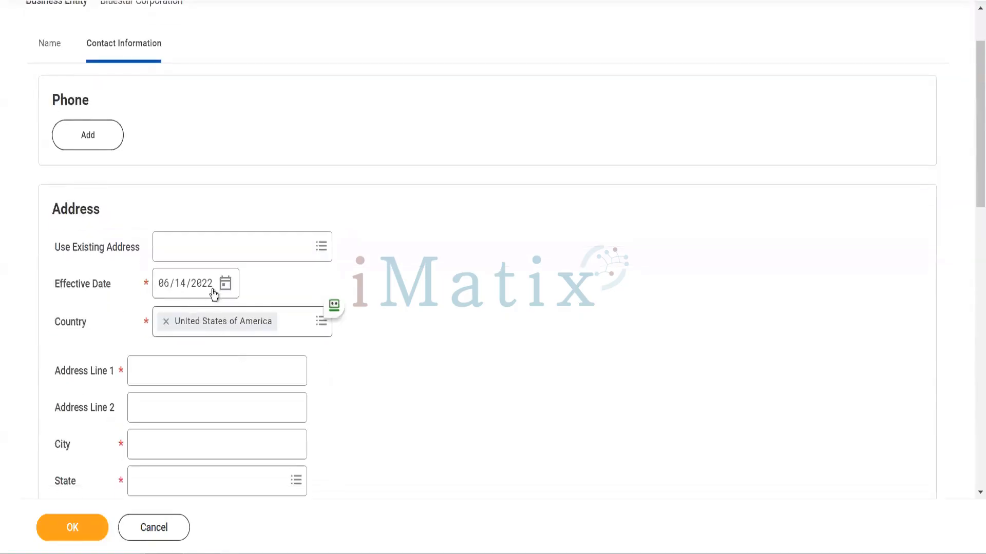
{"action": "left_click", "coordinate": [198, 241]}
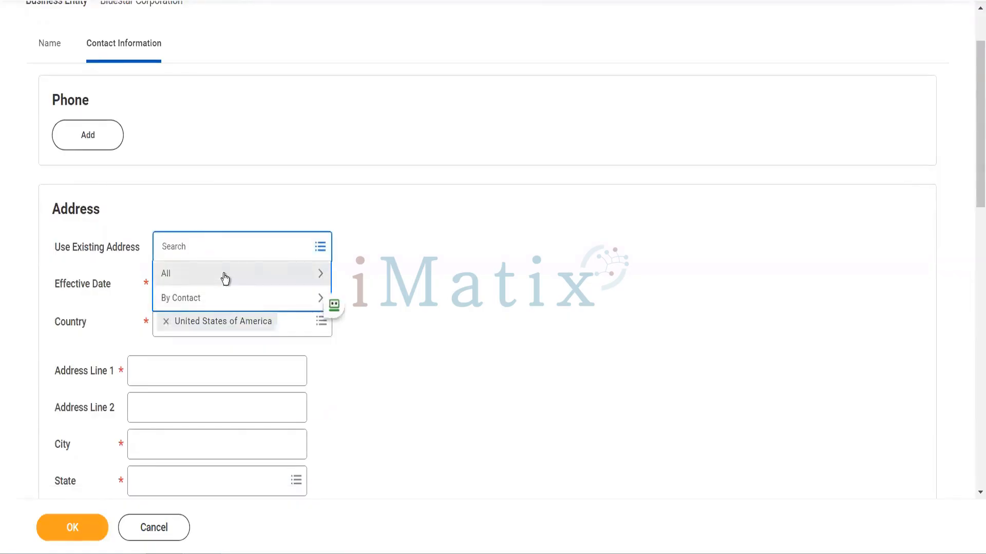
{"action": "left_click", "coordinate": [224, 282]}
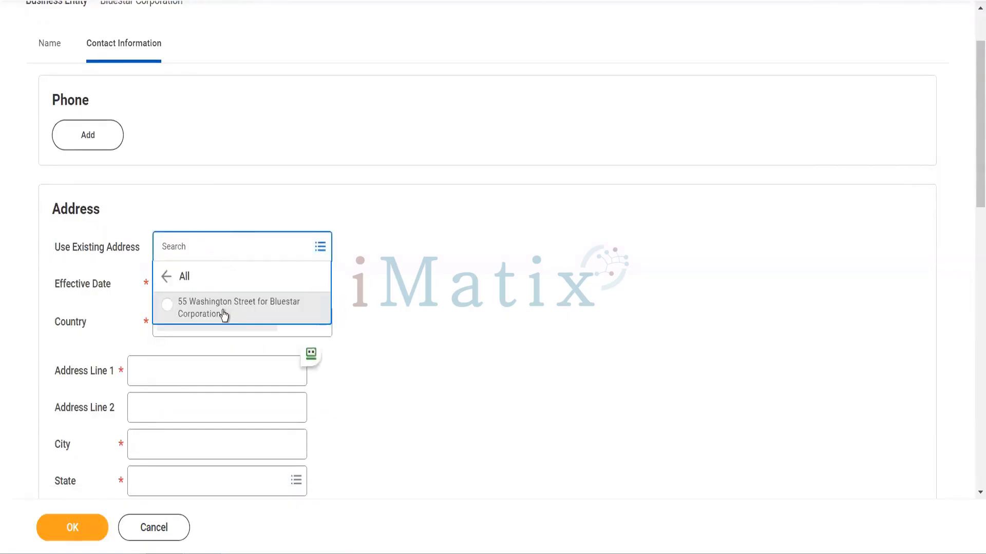
{"action": "left_click", "coordinate": [225, 313]}
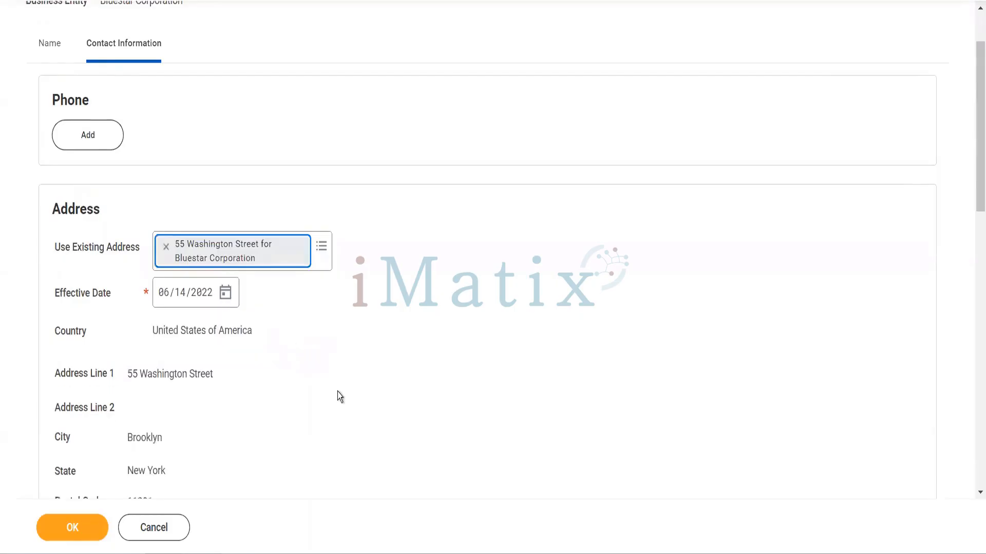
Set the usage type of the contact's address to Work
{"action": "scroll", "coordinate": [337, 392], "scroll_direction": "down", "scroll_amount": 6}
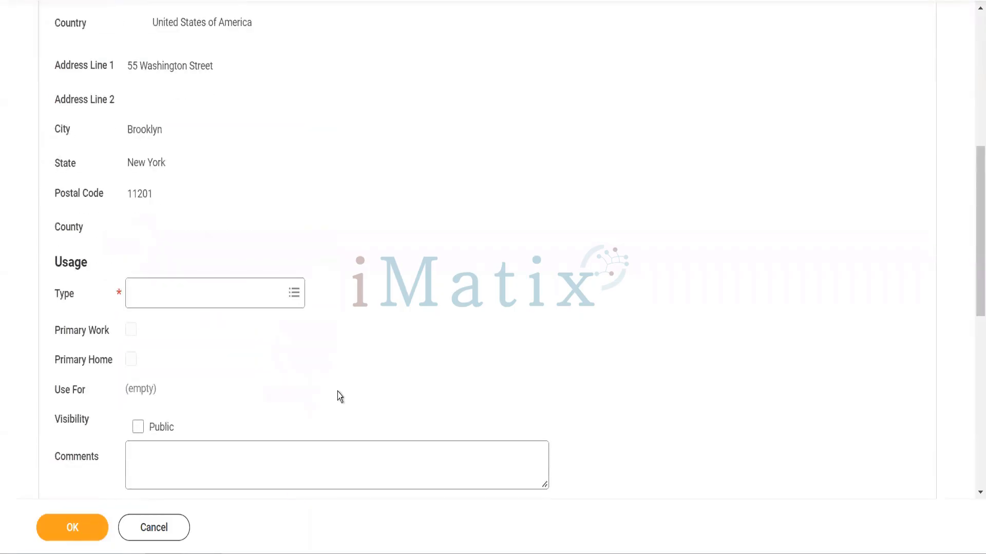
{"action": "scroll", "coordinate": [337, 393], "scroll_direction": "down", "scroll_amount": 3}
{"action": "scroll", "coordinate": [337, 392], "scroll_direction": "down", "scroll_amount": 3}
{"action": "scroll", "coordinate": [174, 86], "scroll_direction": "up", "scroll_amount": 2}
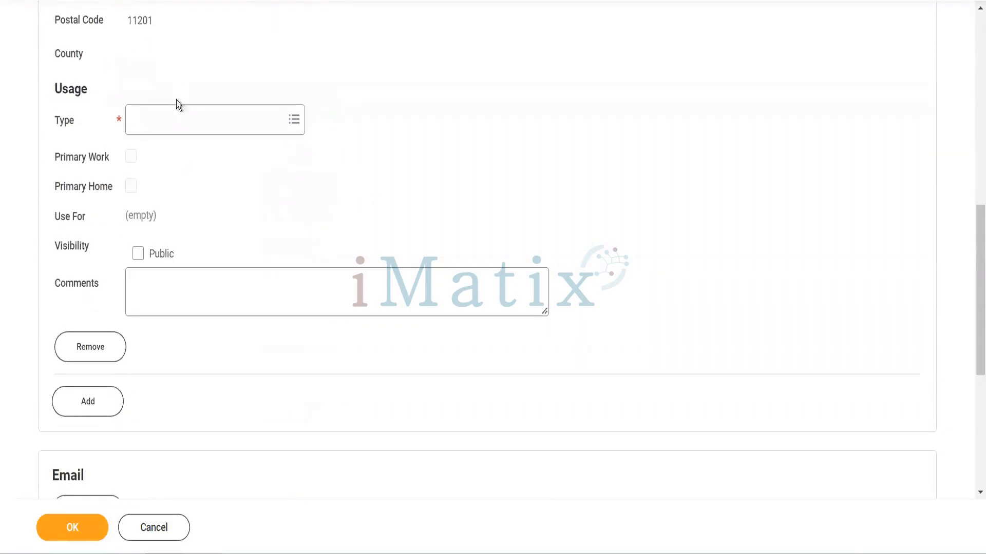
{"action": "left_click", "coordinate": [177, 119]}
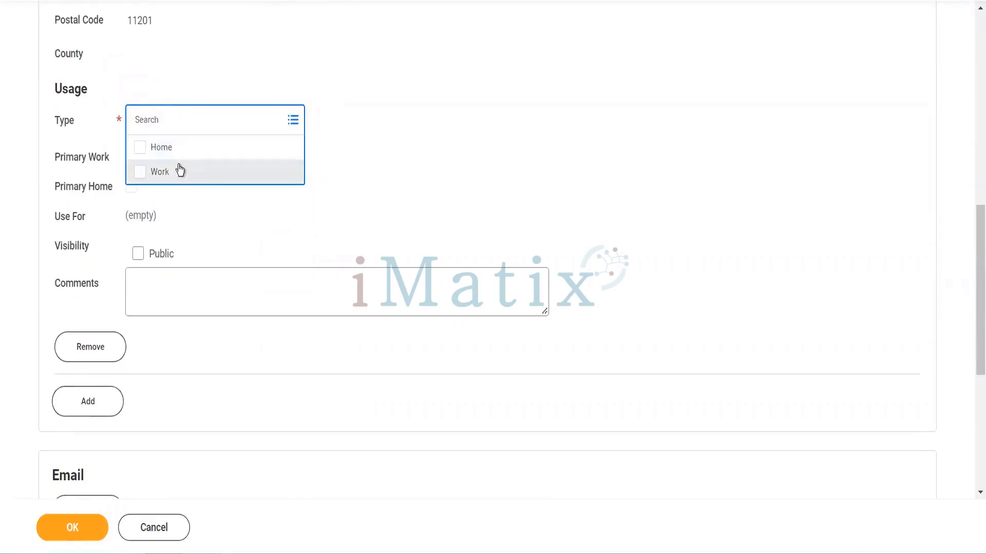
{"action": "left_click", "coordinate": [179, 171]}
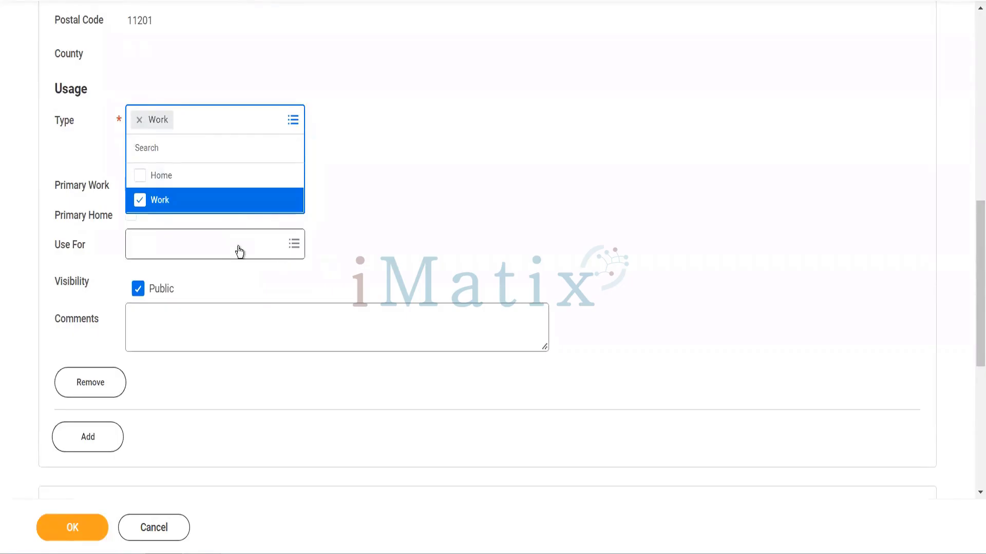
Set the work address to be used for Mailing, Billing, Mileage Calculation, Other - Work and Shipping
{"action": "left_click", "coordinate": [229, 249]}
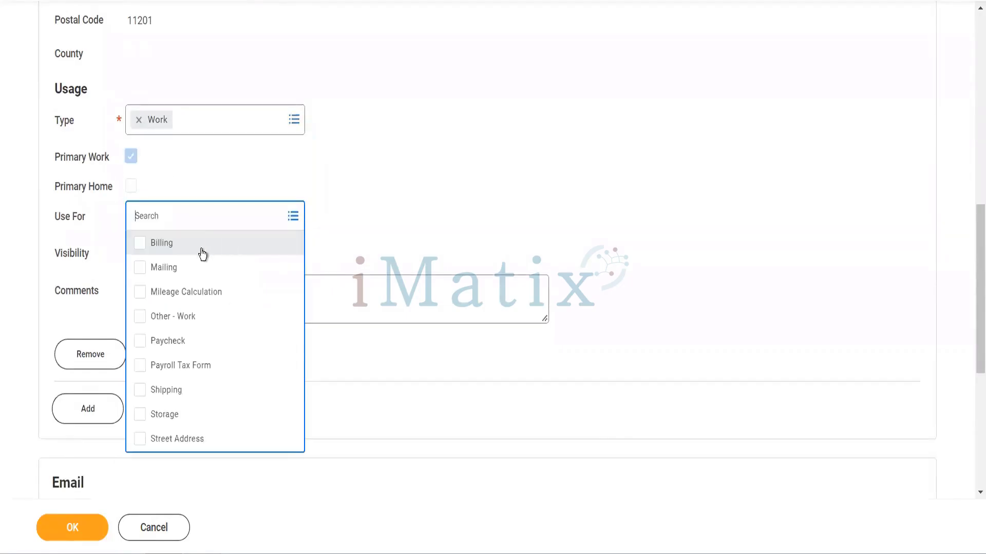
{"action": "left_click", "coordinate": [191, 246]}
{"action": "left_click", "coordinate": [191, 268]}
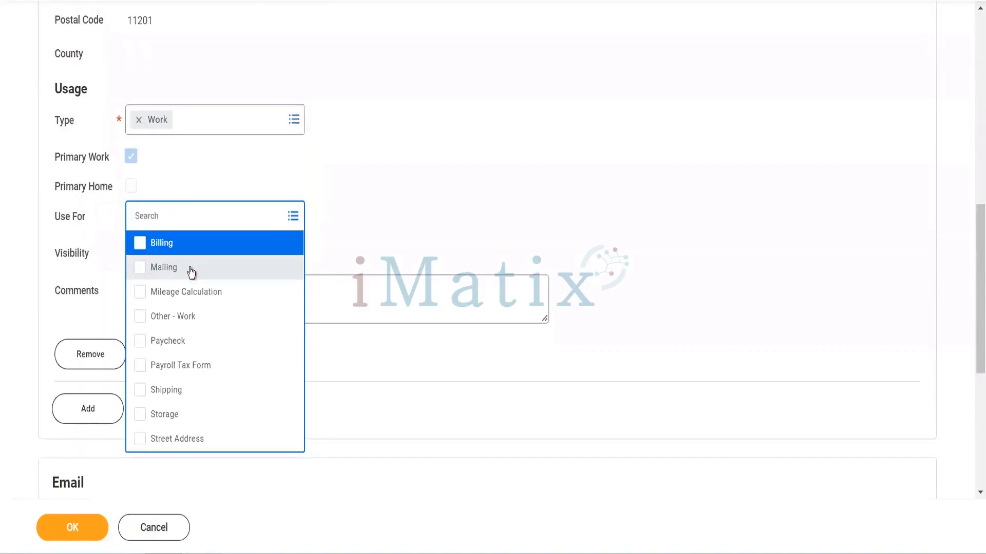
{"action": "left_click", "coordinate": [191, 271]}
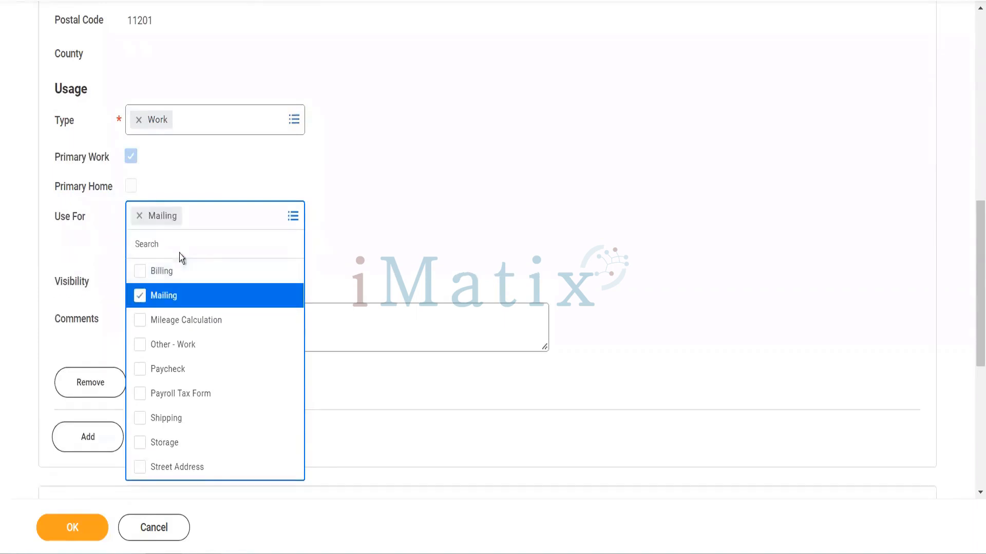
{"action": "left_click", "coordinate": [177, 272]}
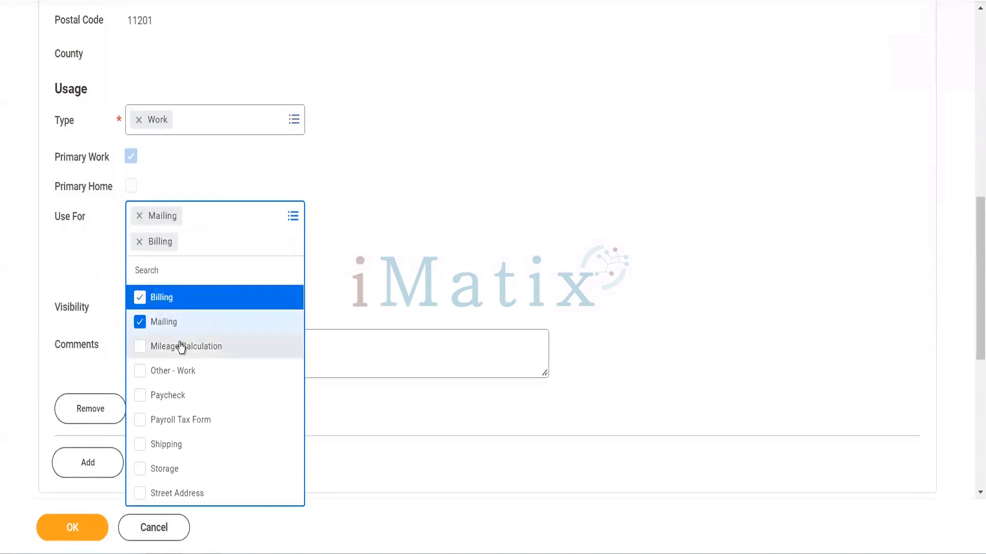
{"action": "left_click", "coordinate": [181, 347]}
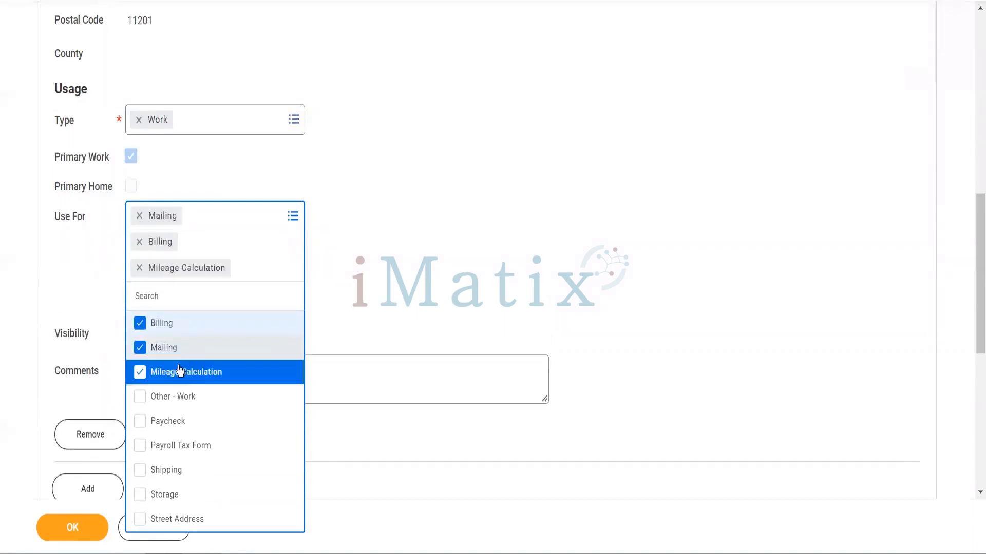
{"action": "left_click", "coordinate": [177, 398]}
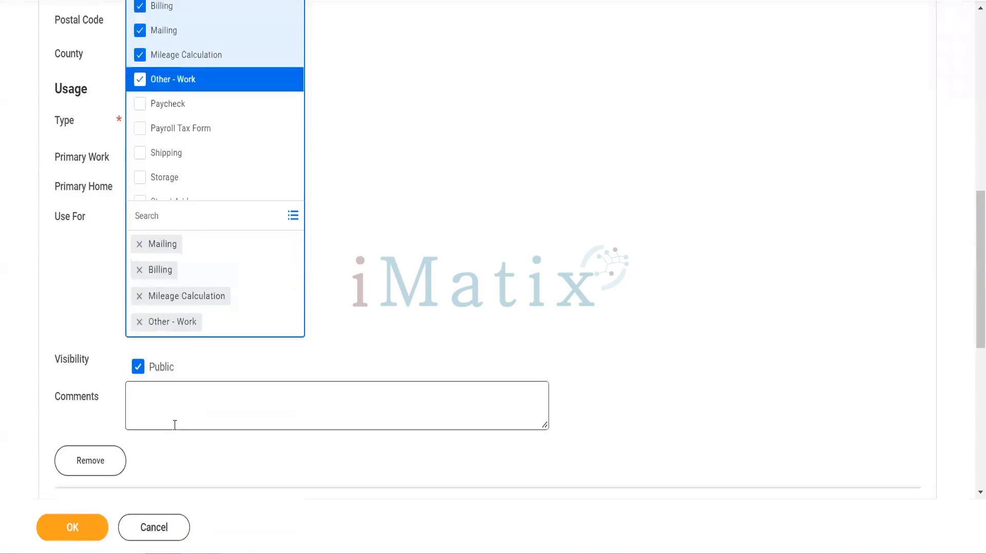
{"action": "left_click", "coordinate": [198, 153]}
{"action": "left_click", "coordinate": [390, 221]}
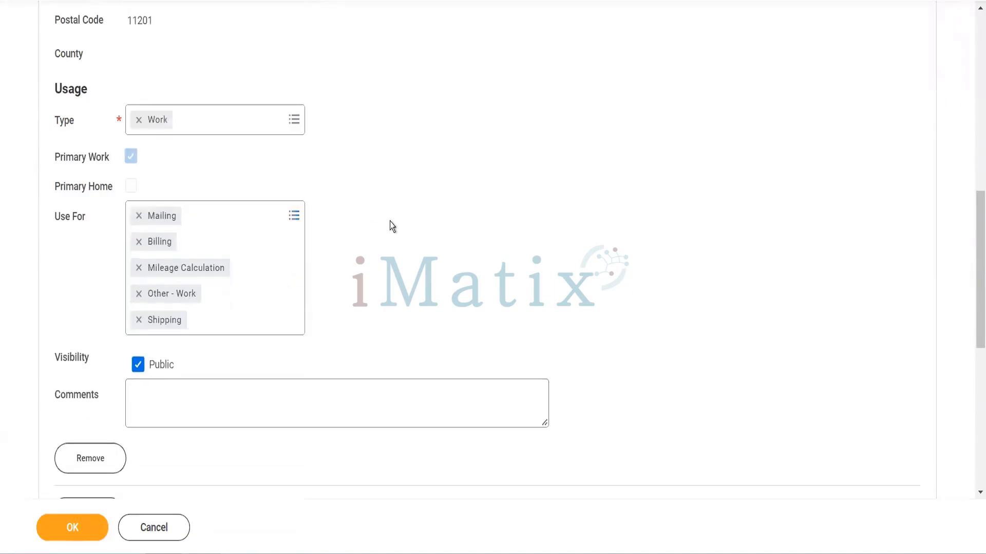
Add an email entry with the contact's email address and set its type to both Home and Work
{"action": "scroll", "coordinate": [390, 220], "scroll_direction": "down", "scroll_amount": 6}
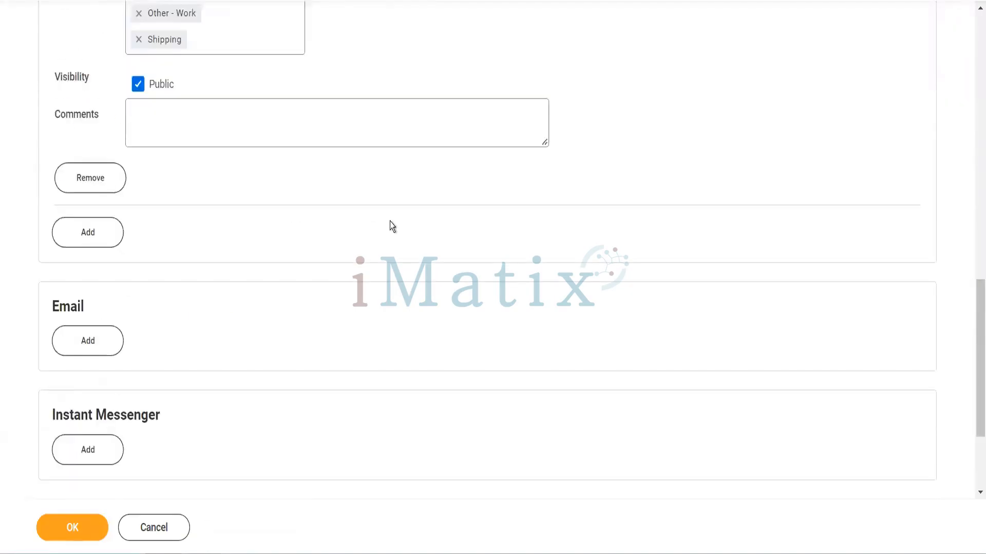
{"action": "left_click", "coordinate": [106, 344]}
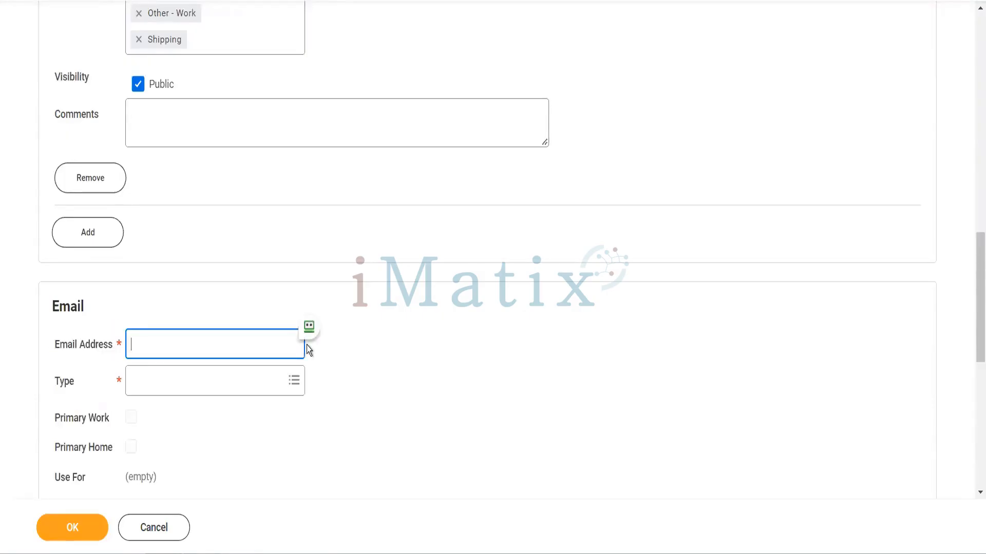
{"action": "key", "text": "Tab"}
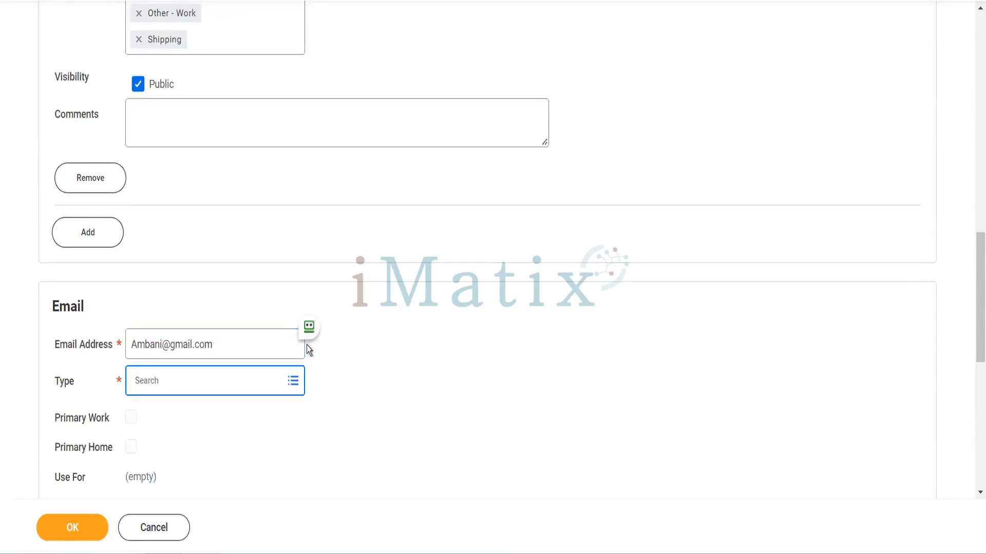
{"action": "left_click", "coordinate": [226, 382]}
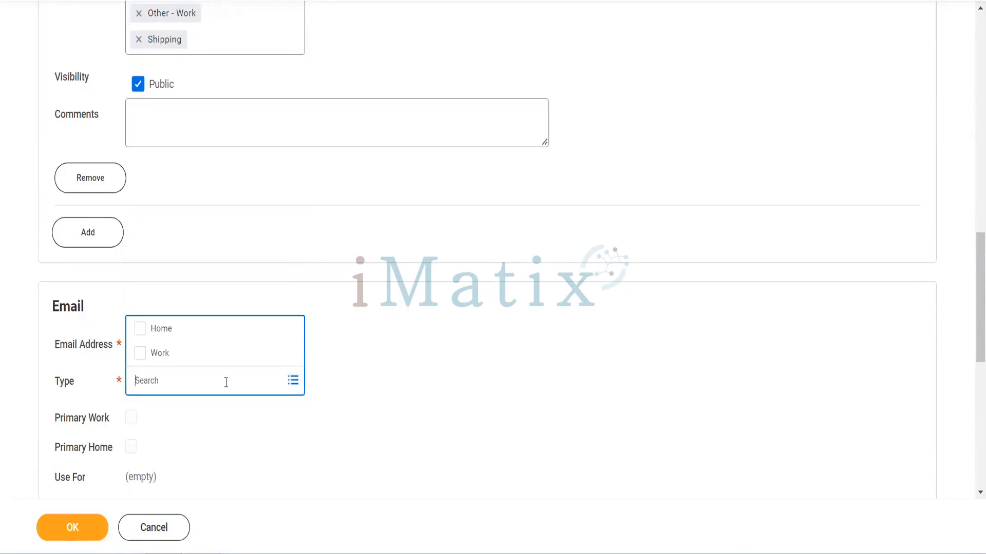
{"action": "left_click", "coordinate": [194, 335]}
{"action": "left_click", "coordinate": [163, 358]}
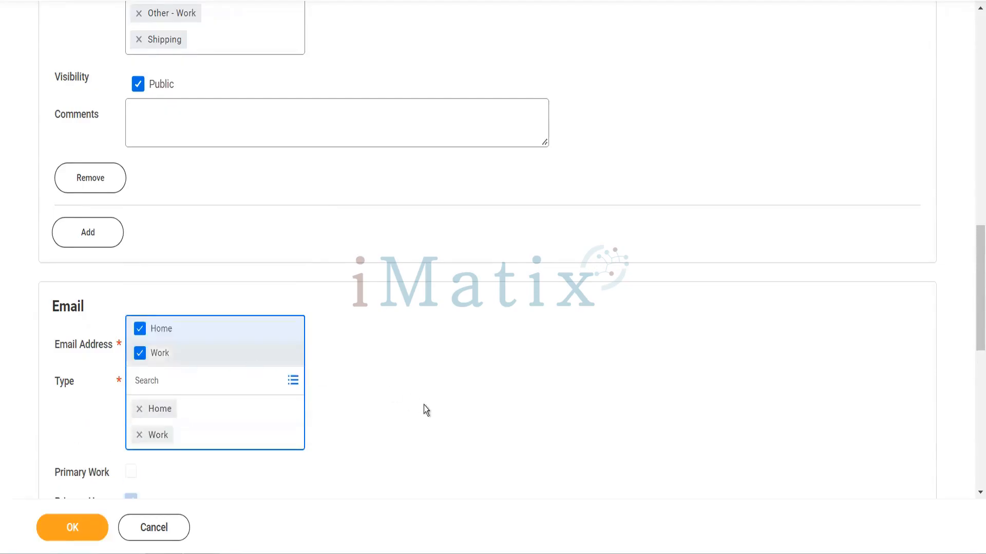
{"action": "left_click", "coordinate": [423, 405]}
Set the contact's email address to be used for Billing and Shipping
{"action": "scroll", "coordinate": [424, 405], "scroll_direction": "down", "scroll_amount": 5}
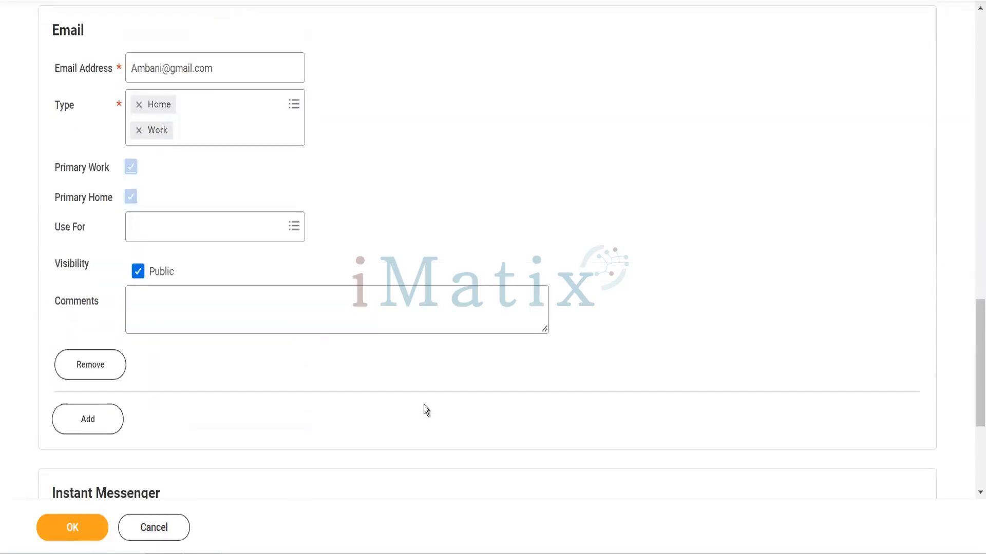
{"action": "left_click", "coordinate": [233, 226]}
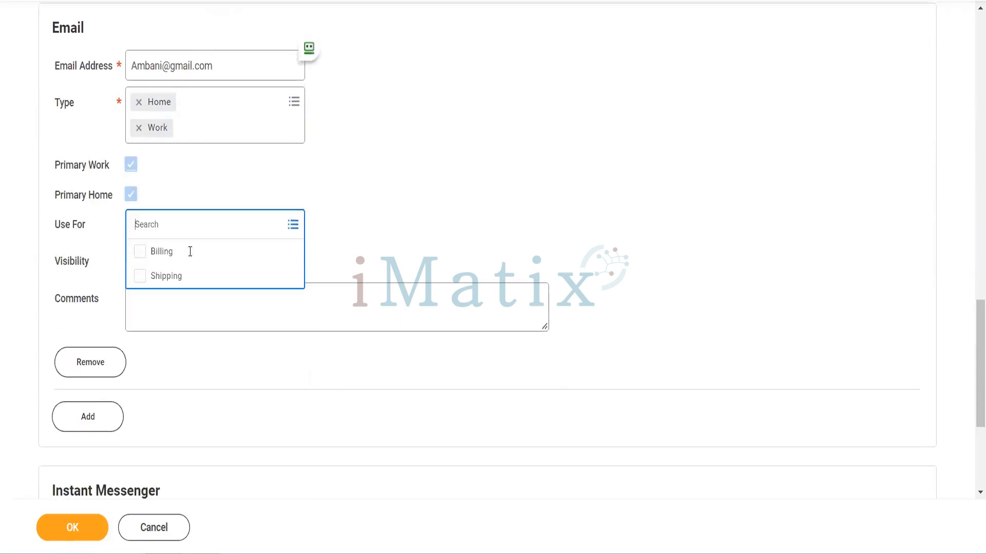
{"action": "left_click", "coordinate": [177, 257]}
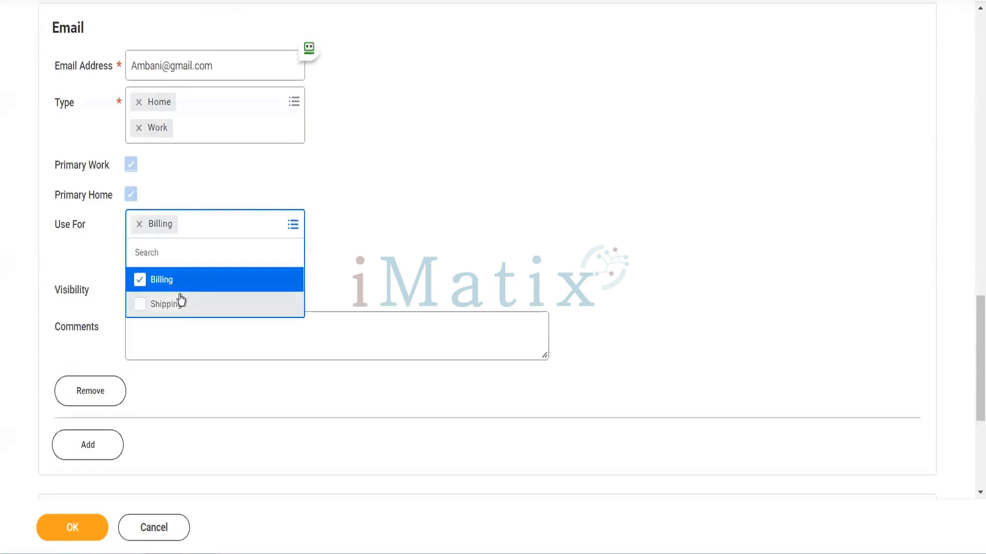
{"action": "left_click", "coordinate": [181, 299]}
{"action": "left_click", "coordinate": [334, 240]}
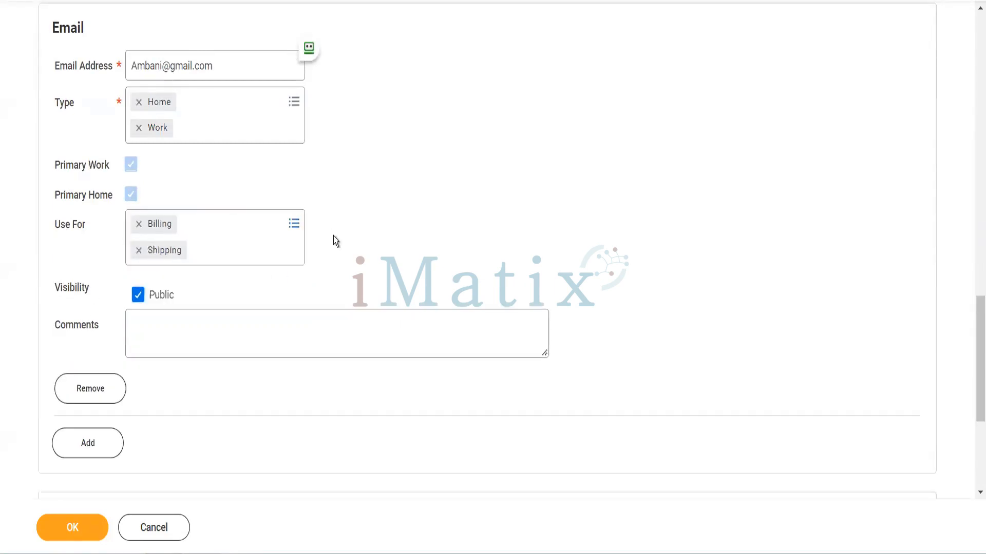
Save the new contact and finish adding contacts, returning to Bluestar Corporation's customer record
{"action": "scroll", "coordinate": [277, 347], "scroll_direction": "down", "scroll_amount": 5}
{"action": "left_click", "coordinate": [82, 526]}
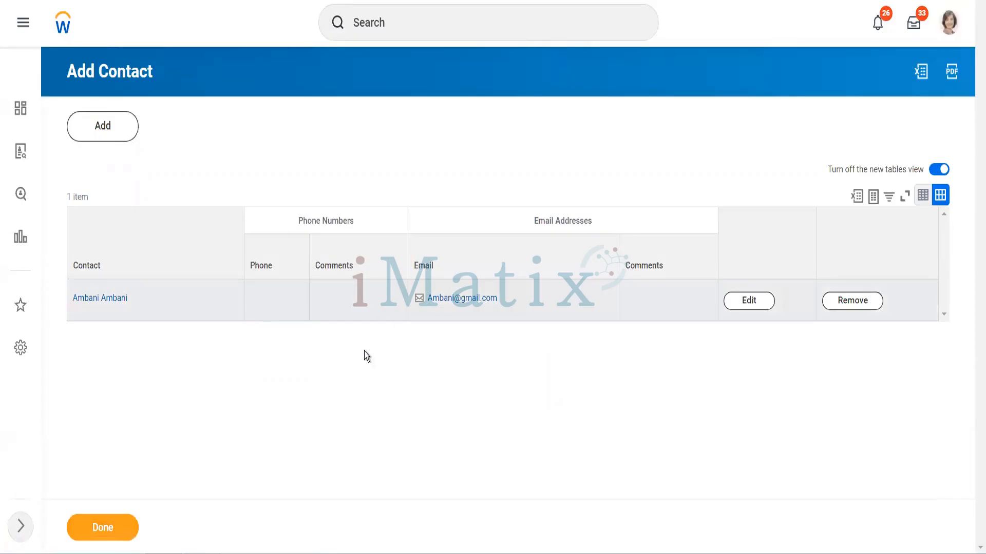
{"action": "left_click", "coordinate": [115, 528]}
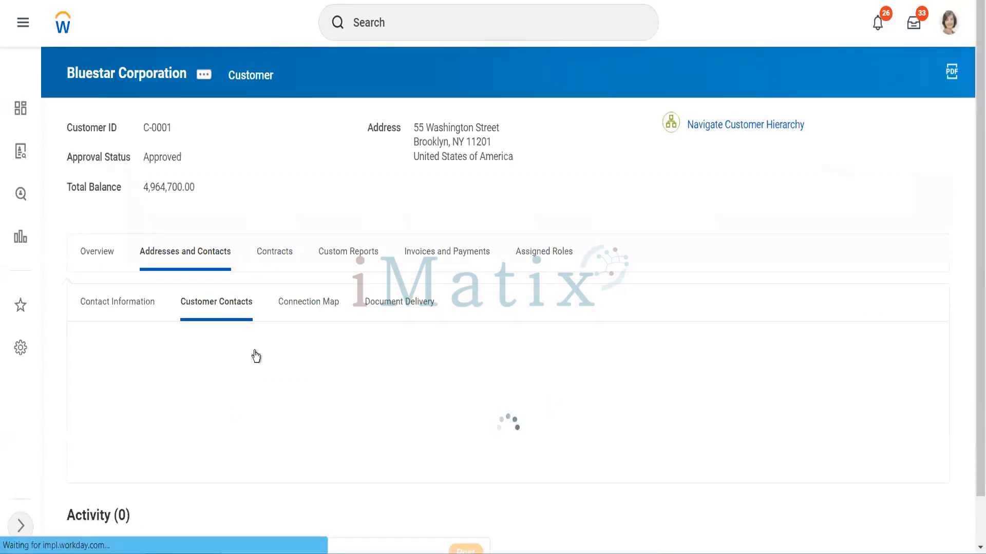
Edit Bluestar Corporation's bill-to contacts, marking the new contact as both the primary and the default bill-to contact
{"action": "left_click", "coordinate": [266, 369]}
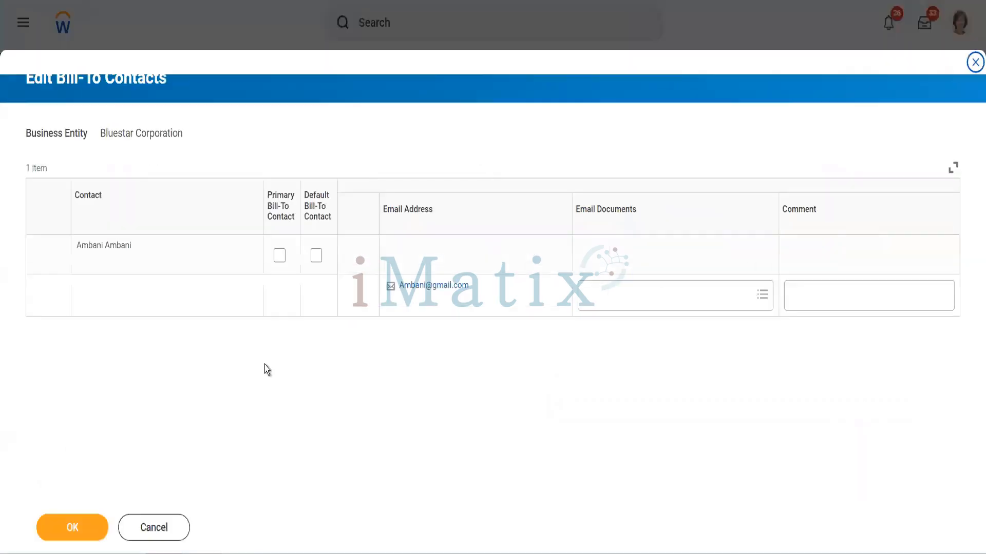
{"action": "left_click", "coordinate": [281, 259]}
{"action": "left_click", "coordinate": [318, 257]}
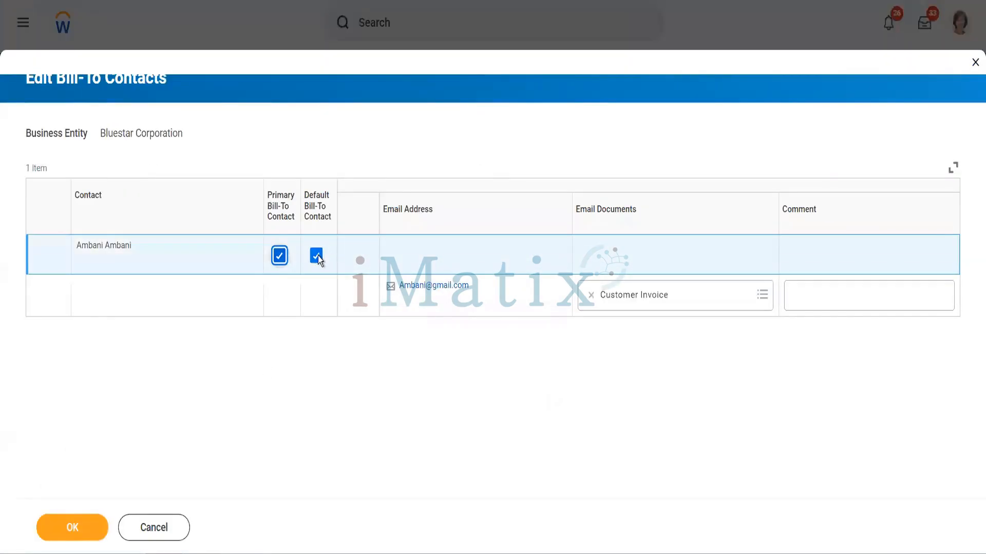